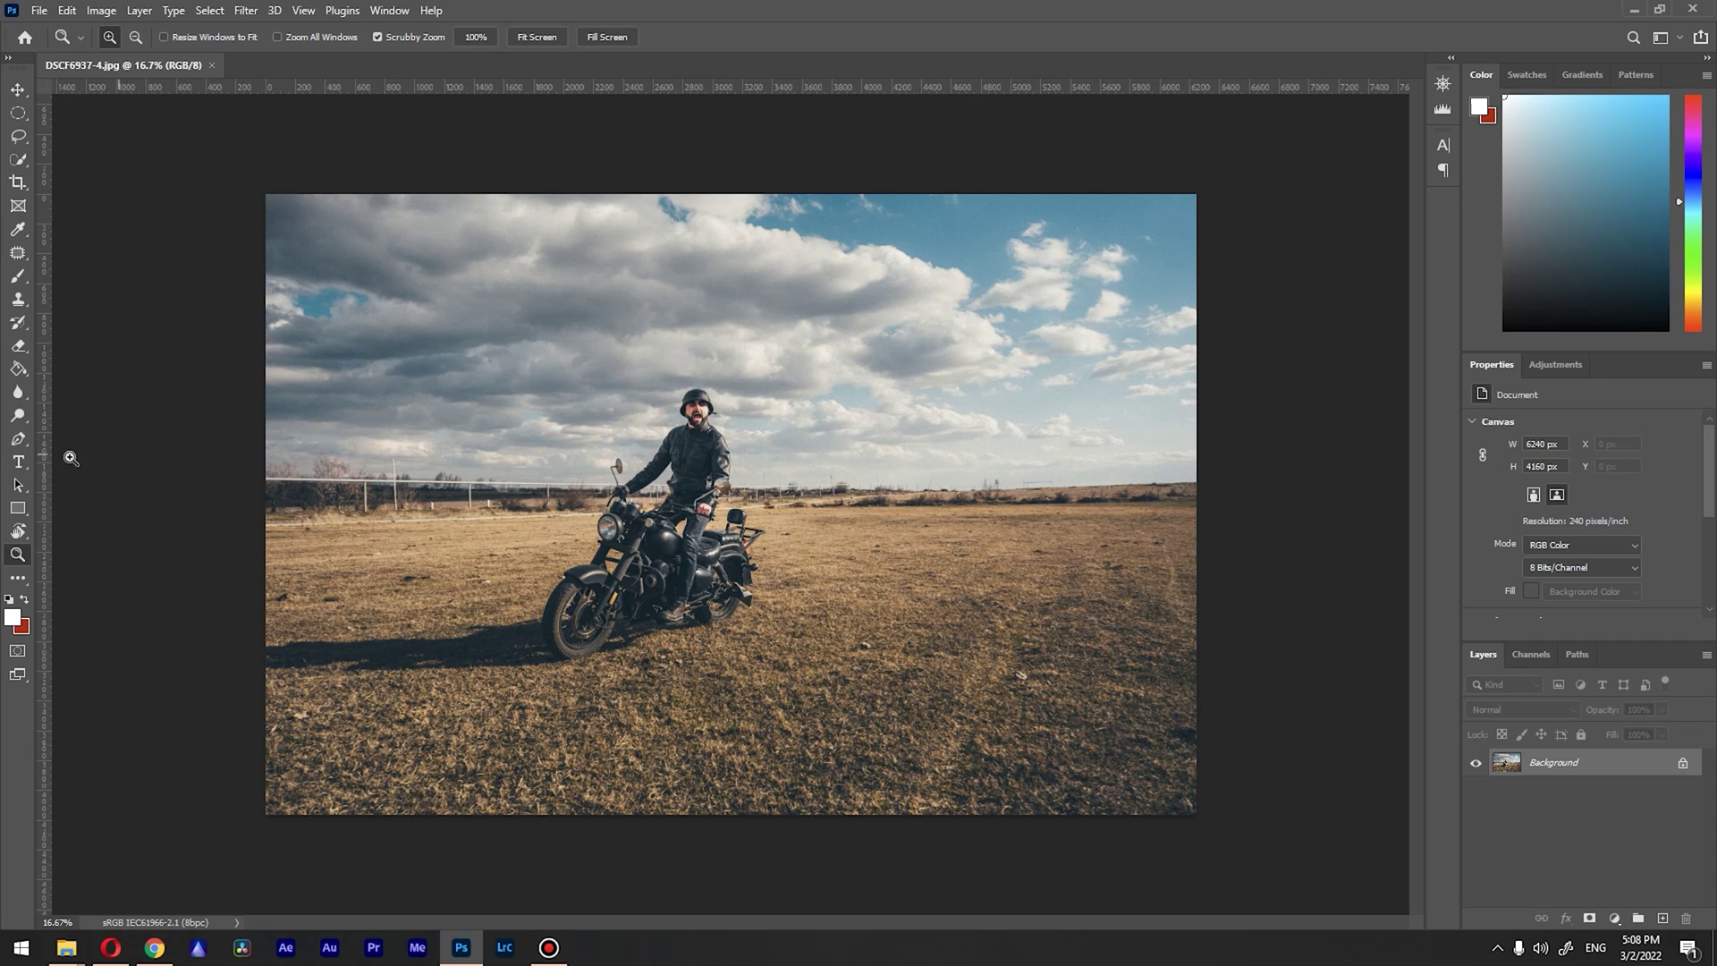
# Type the word BIKER on the photo as a new horizontal text layer
pyautogui.click(20, 464)
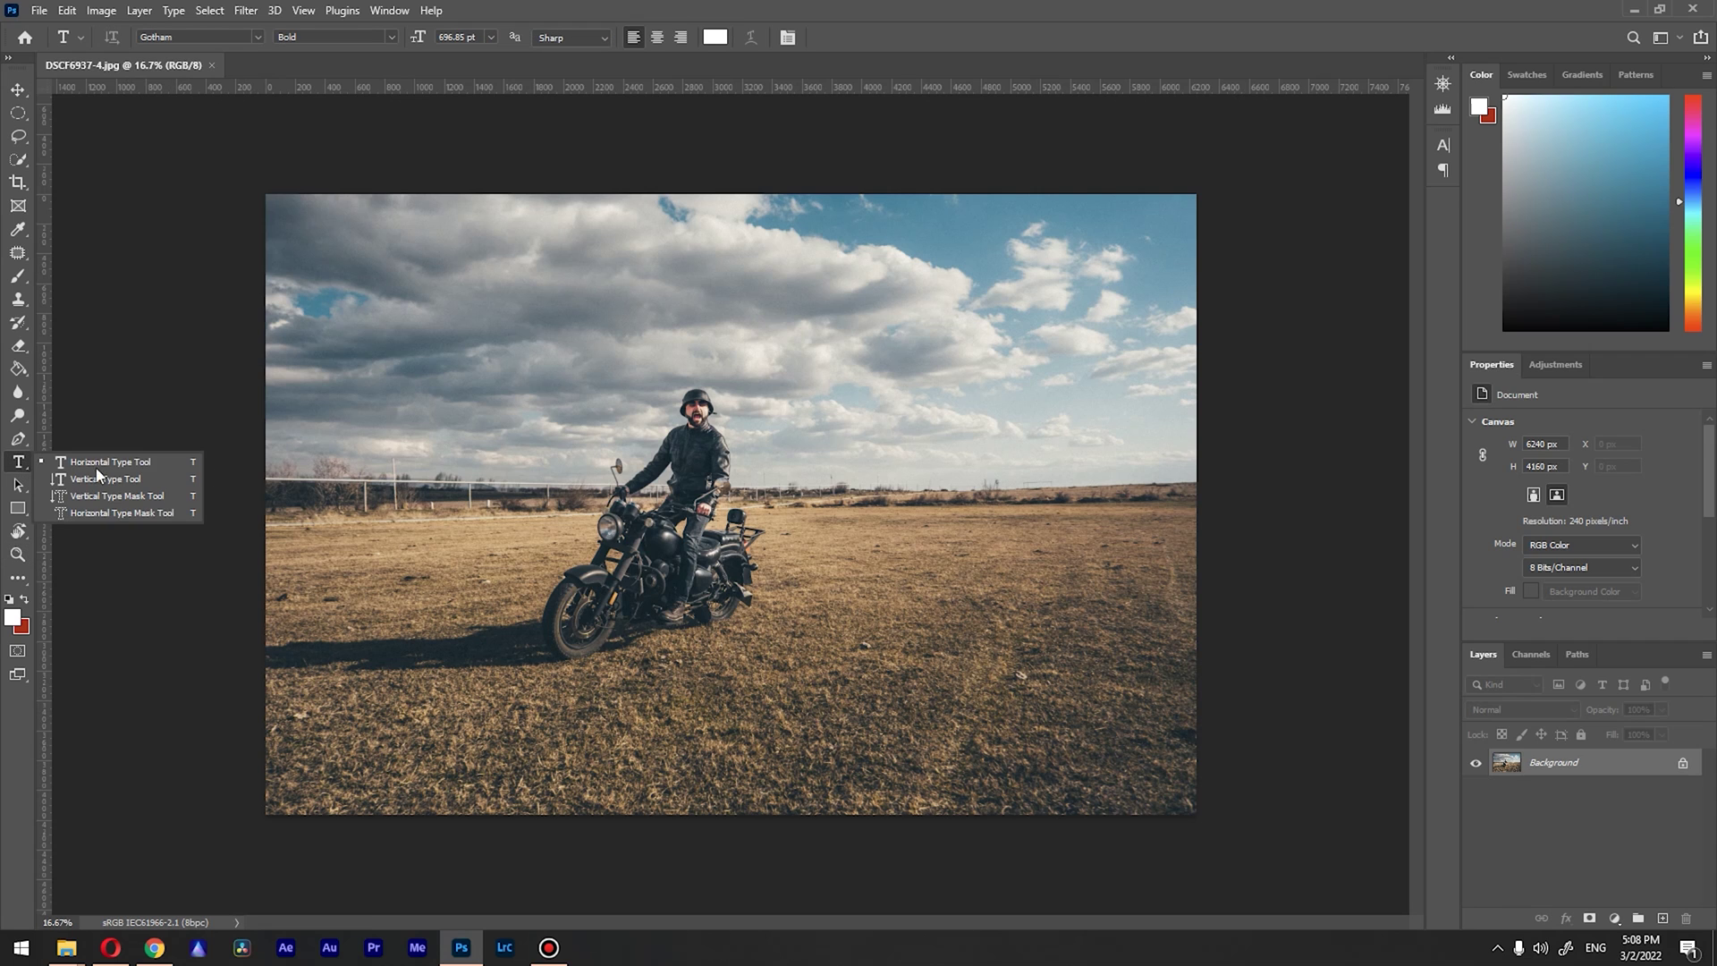
pyautogui.click(99, 460)
pyautogui.click(441, 446)
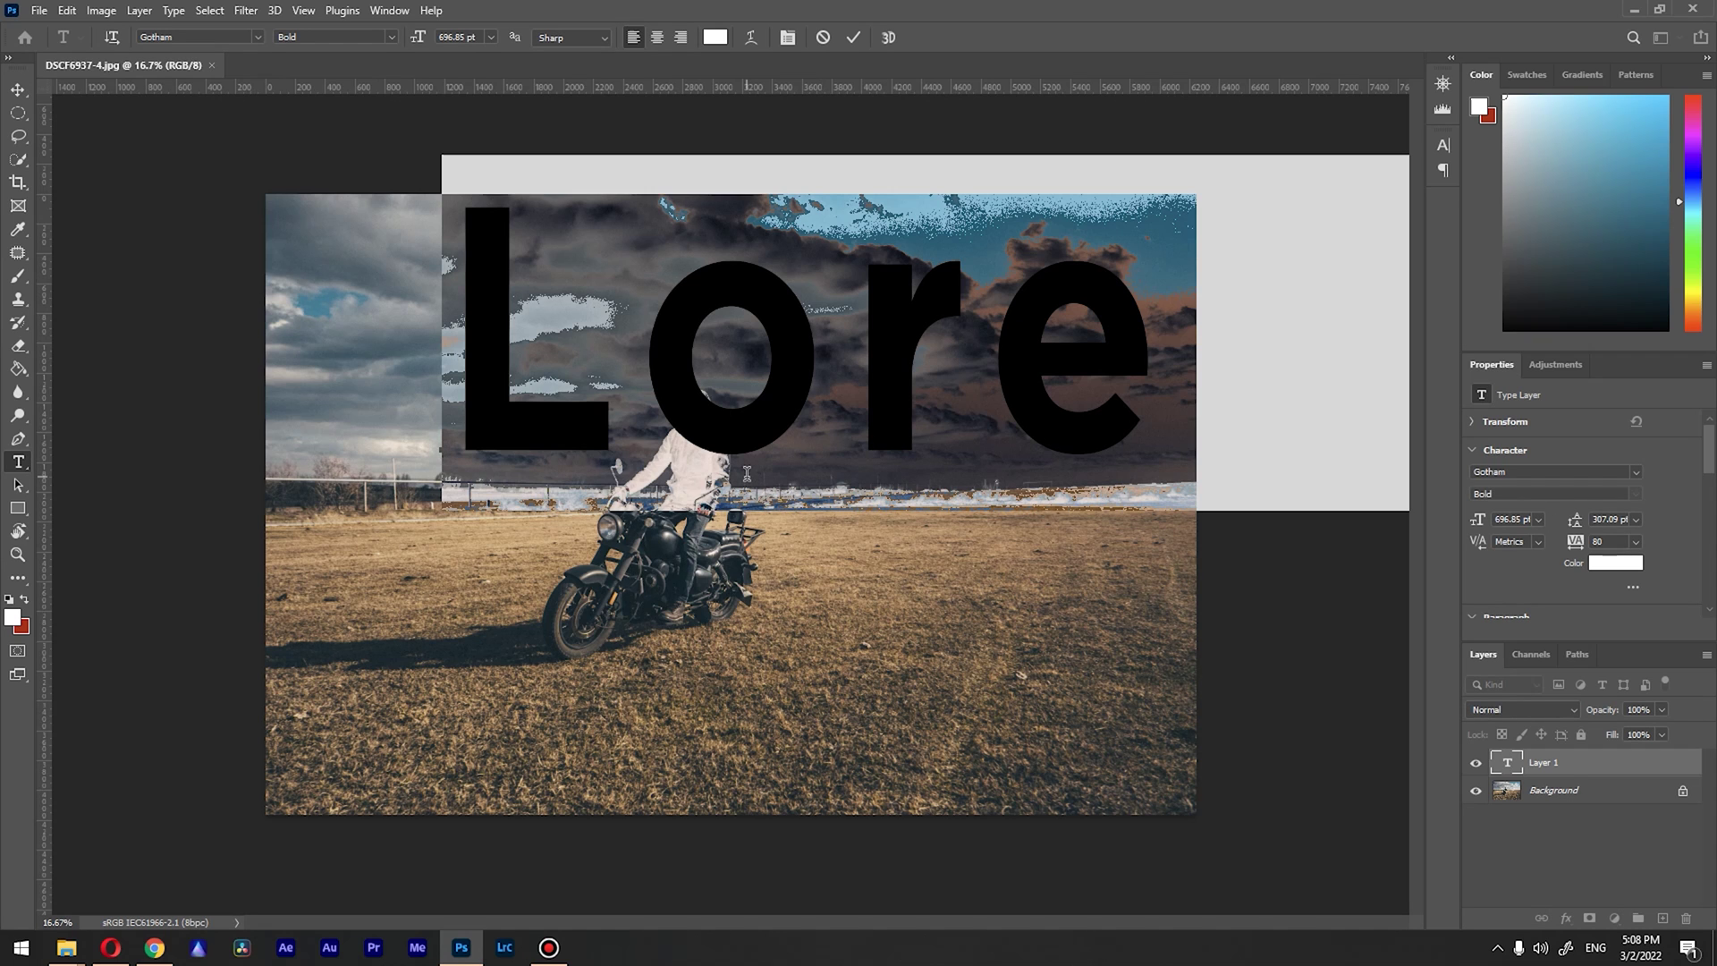
pyautogui.write('BIKE')
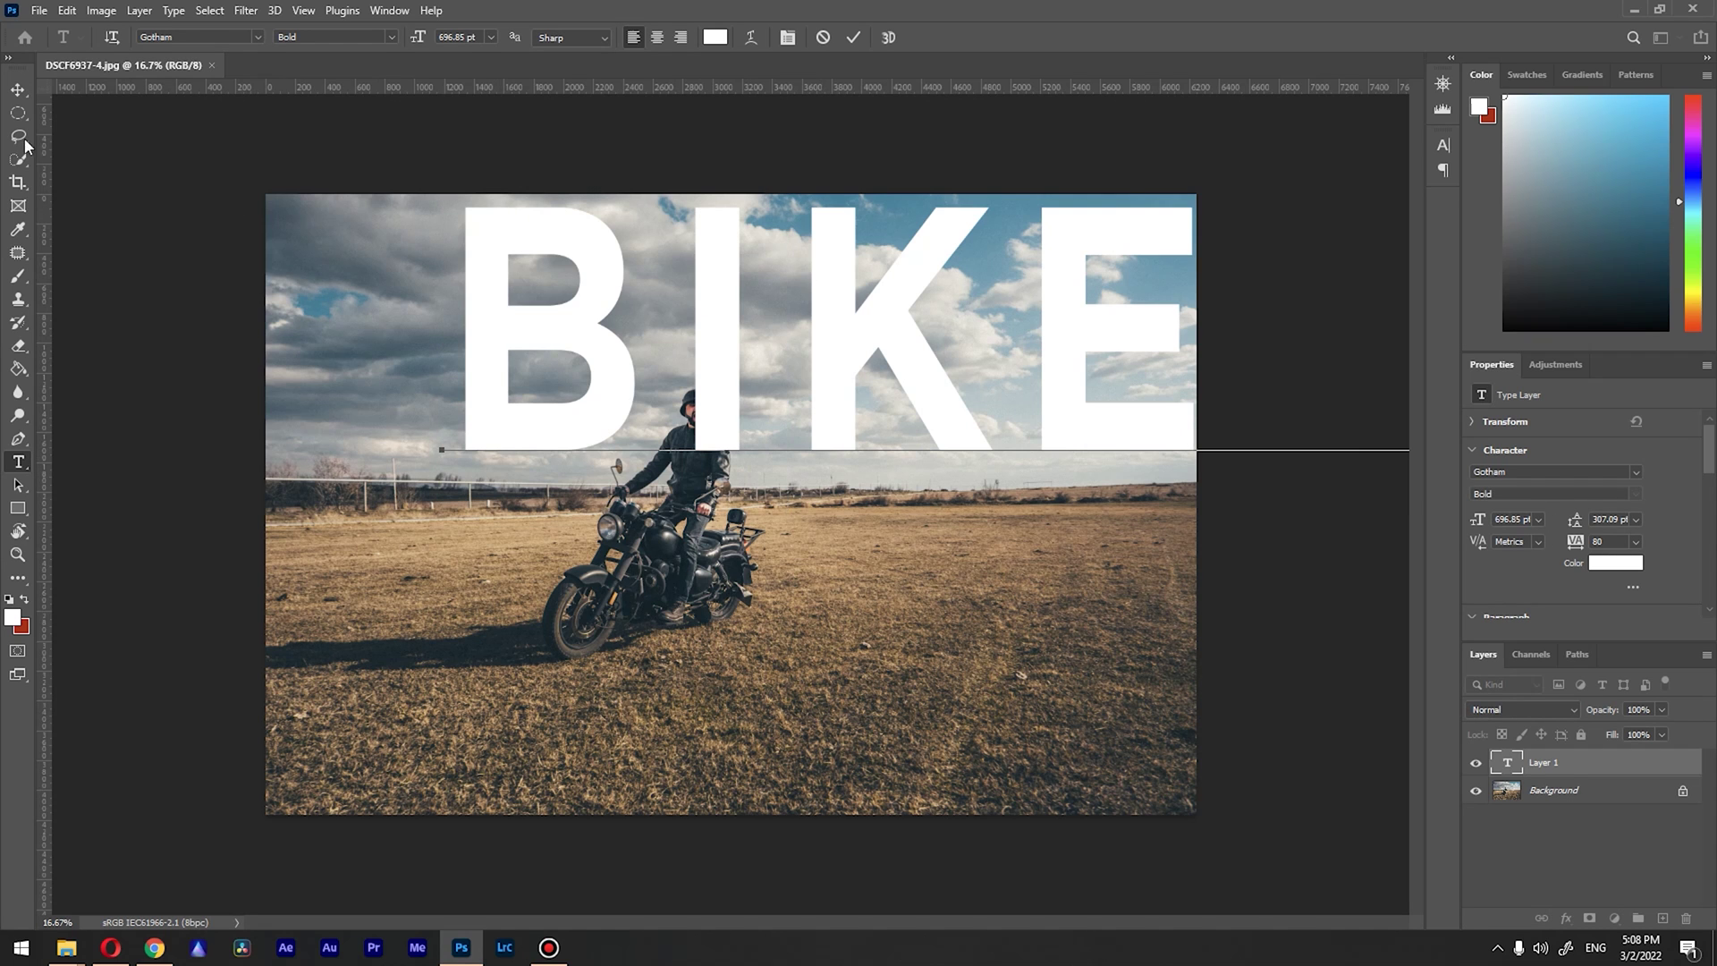
pyautogui.click(18, 90)
# Scale the BIKER text to about 83% and centre it over the rider
pyautogui.moveTo(854, 346); pyautogui.dragTo(655, 524)
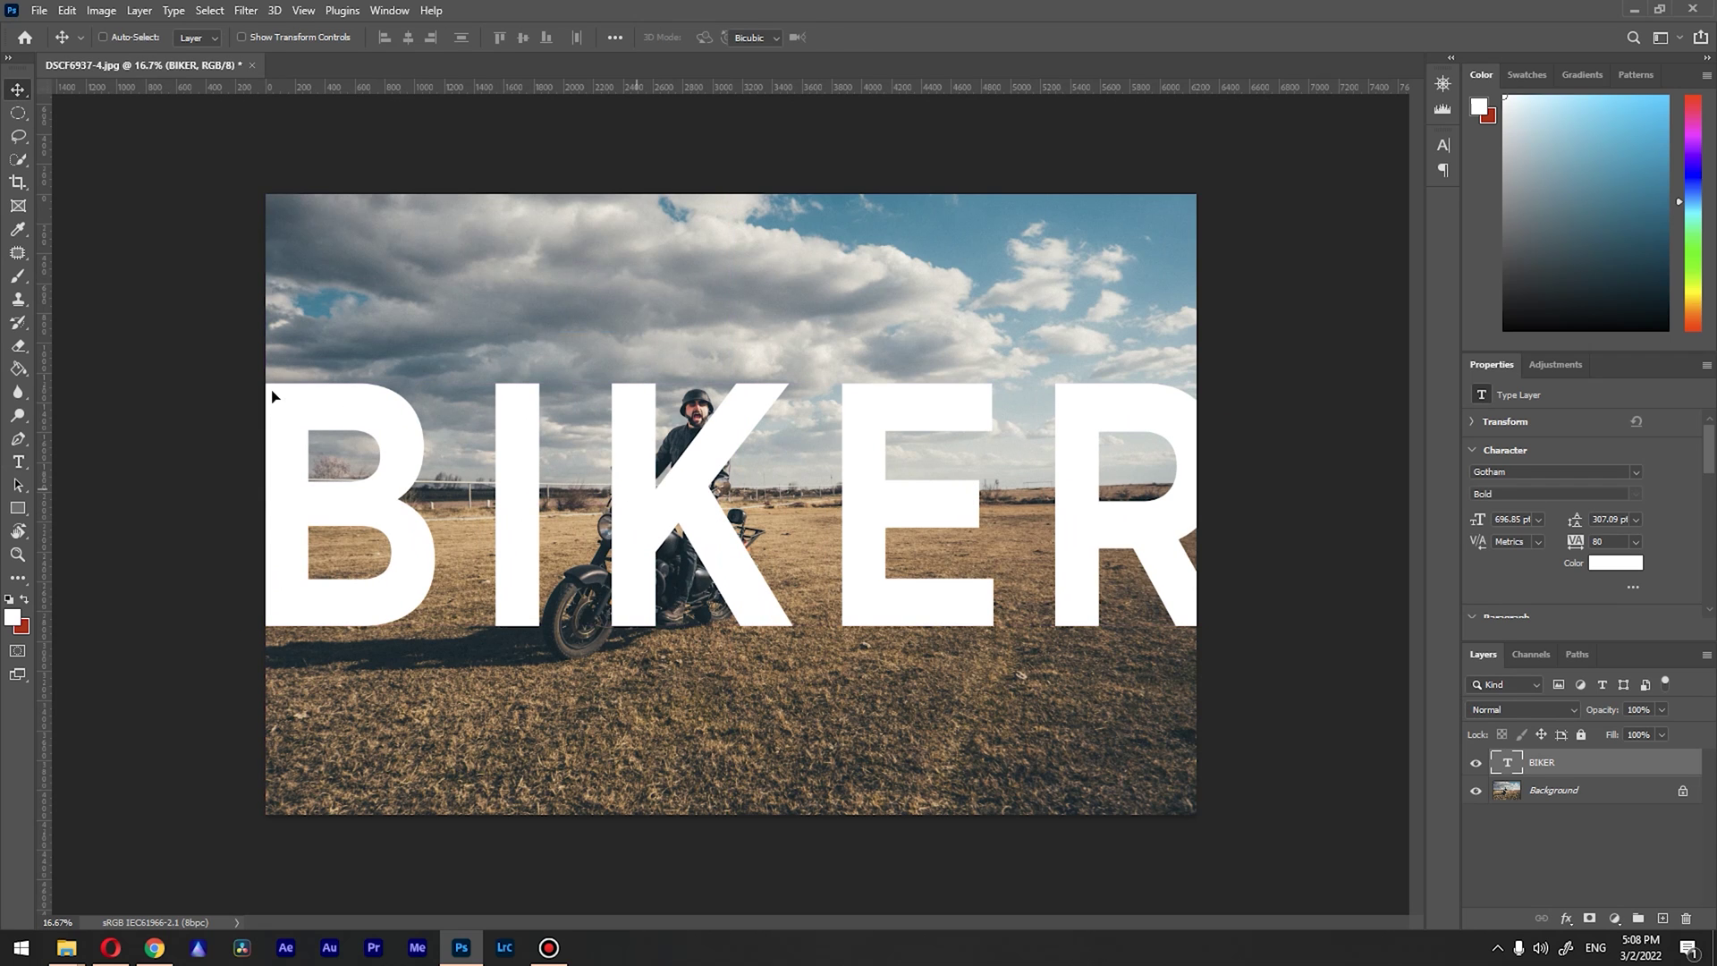
pyautogui.hotkey('ctrl', 't')
pyautogui.moveTo(240, 330); pyautogui.dragTo(405, 421)
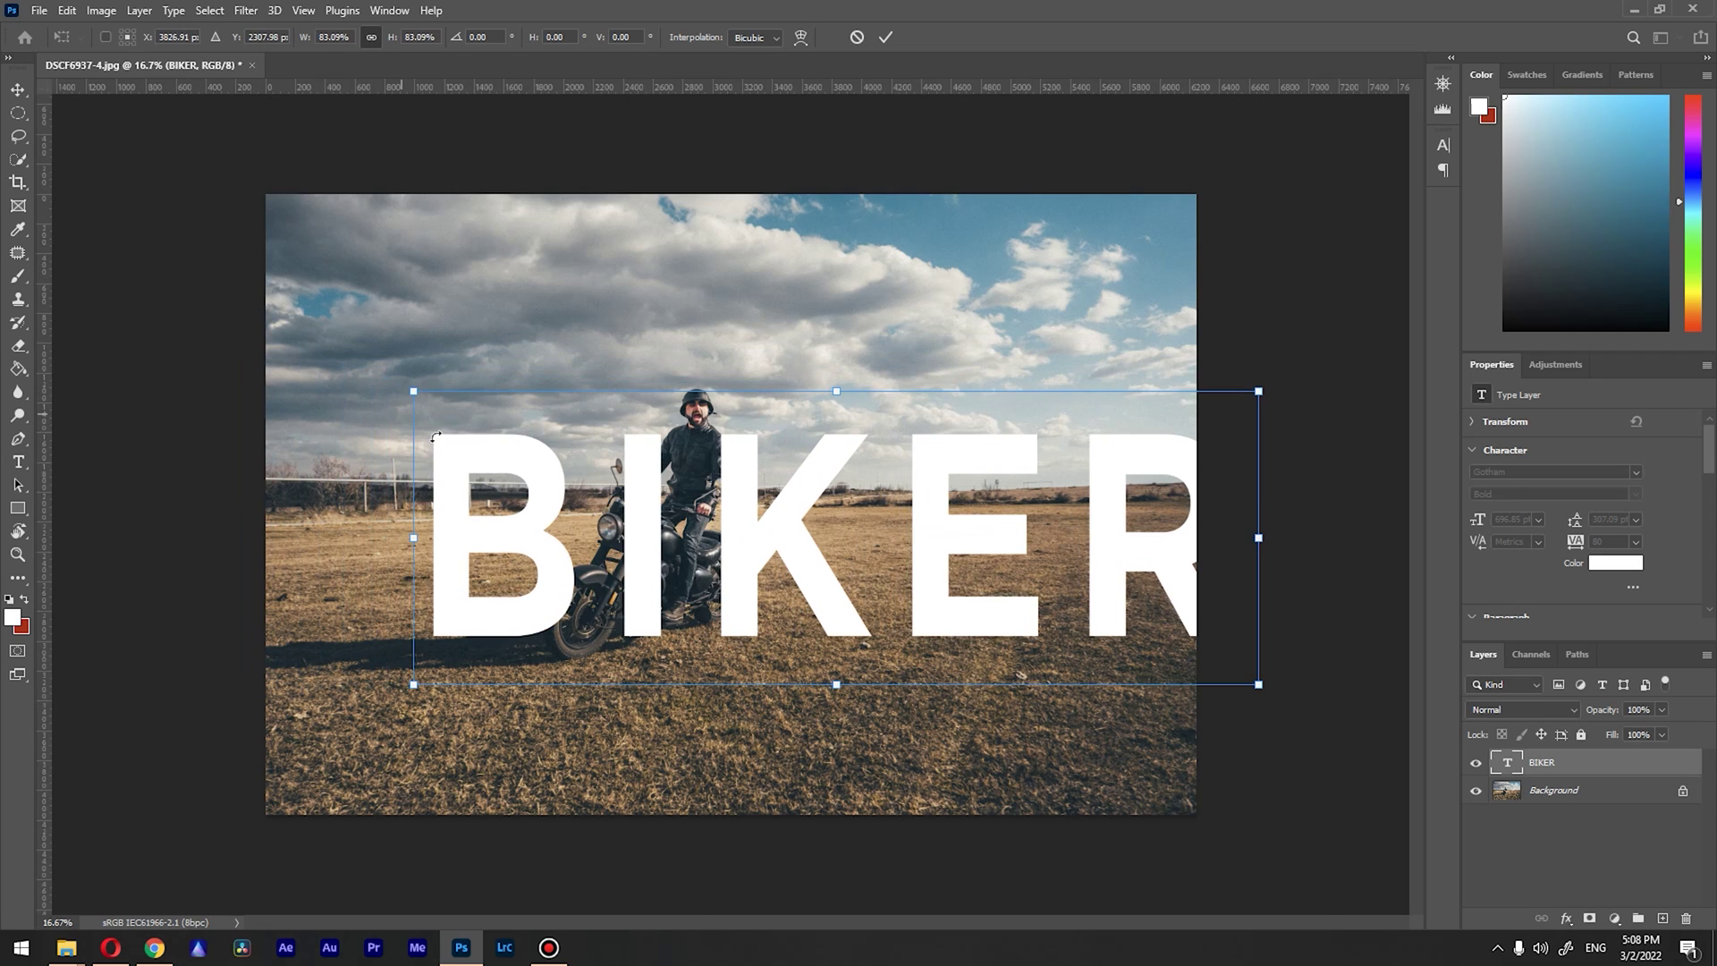
pyautogui.moveTo(798, 561); pyautogui.dragTo(699, 507)
pyautogui.press('Return')
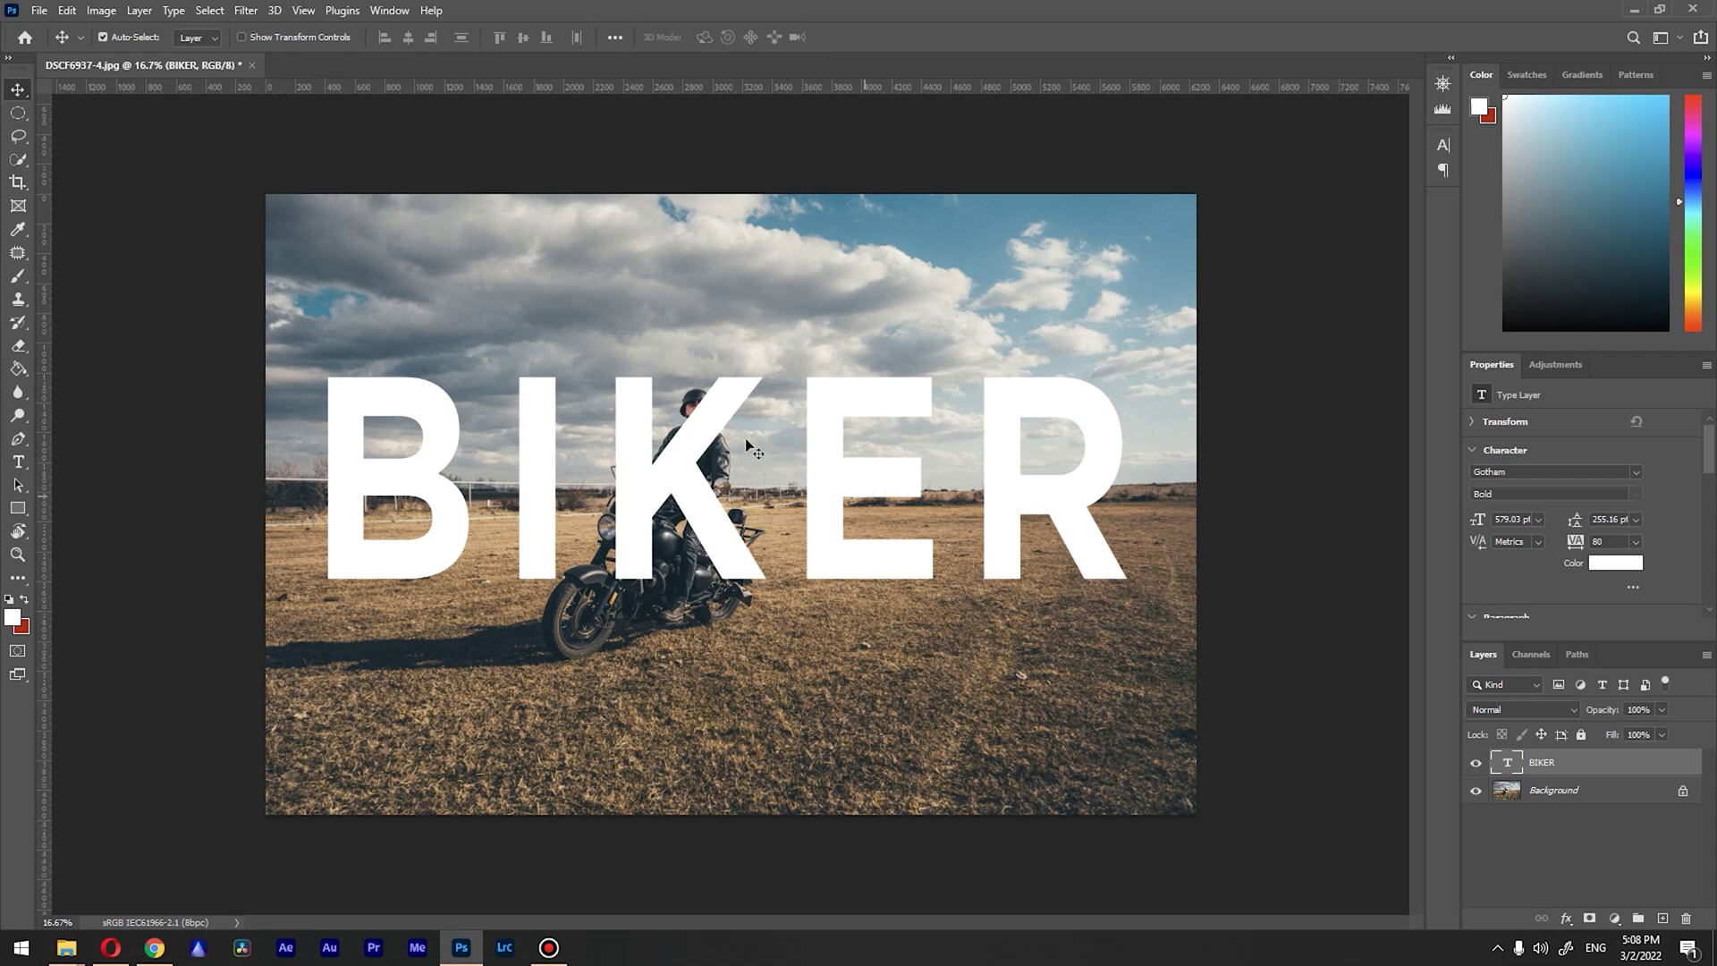
# Hide the BIKER layer, select the Background layer, zoom in, and pick Object Selection
pyautogui.click(1477, 763)
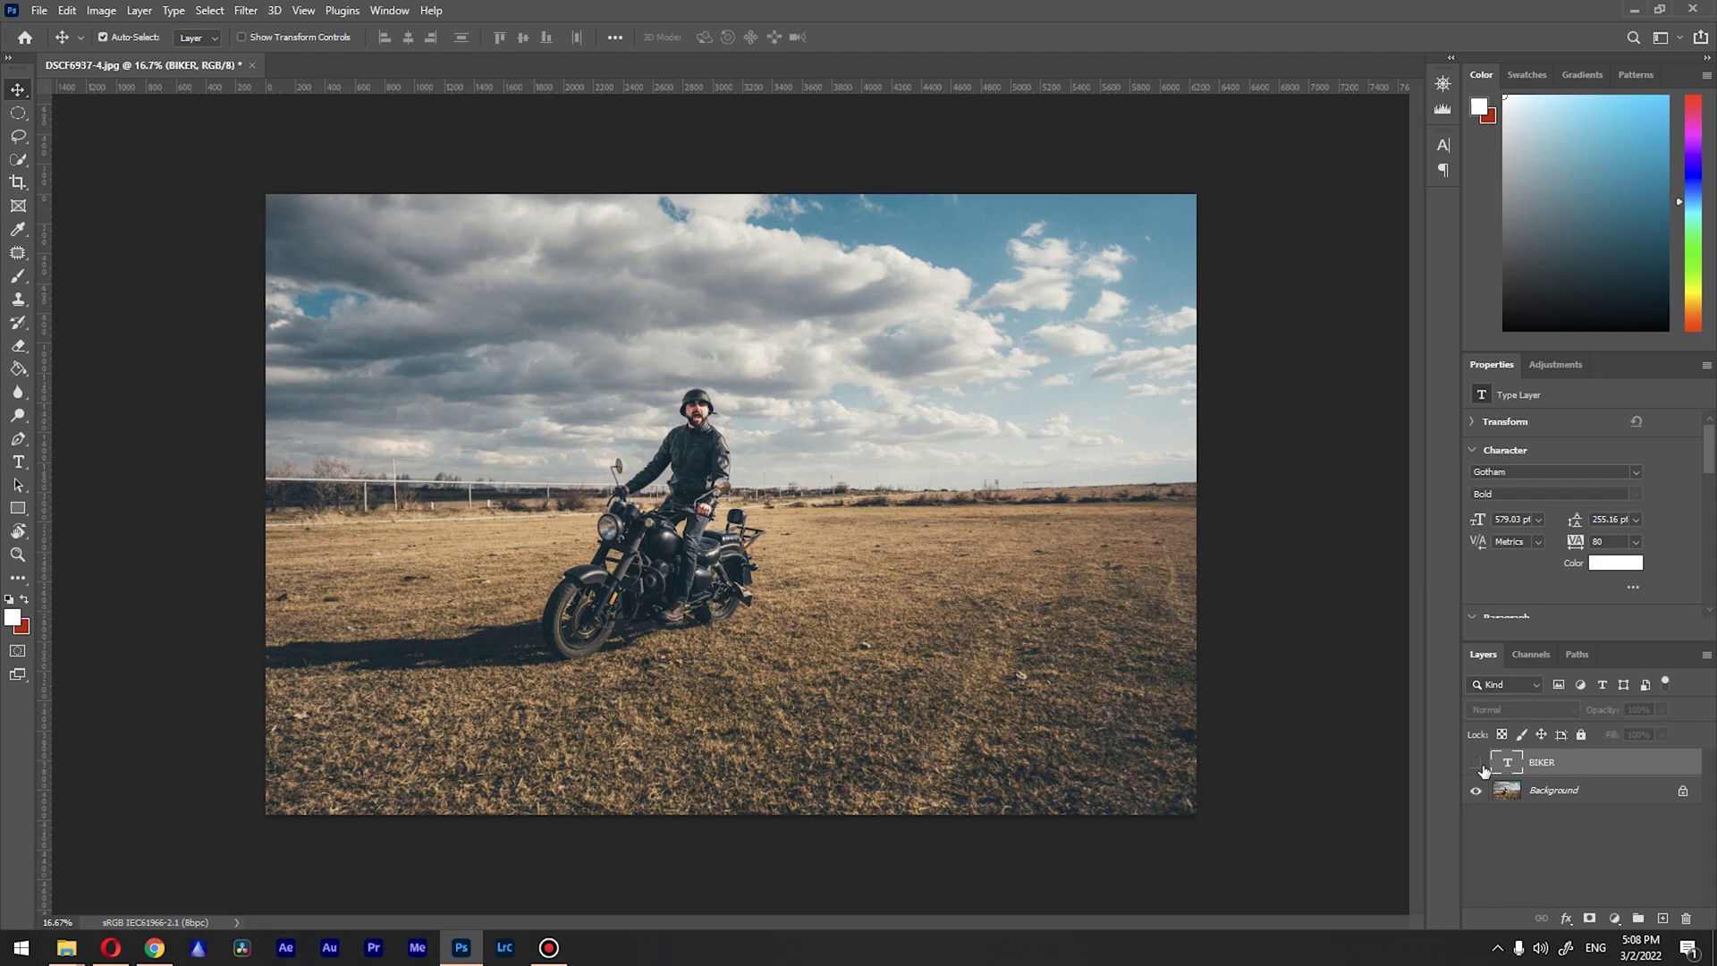
pyautogui.click(1556, 792)
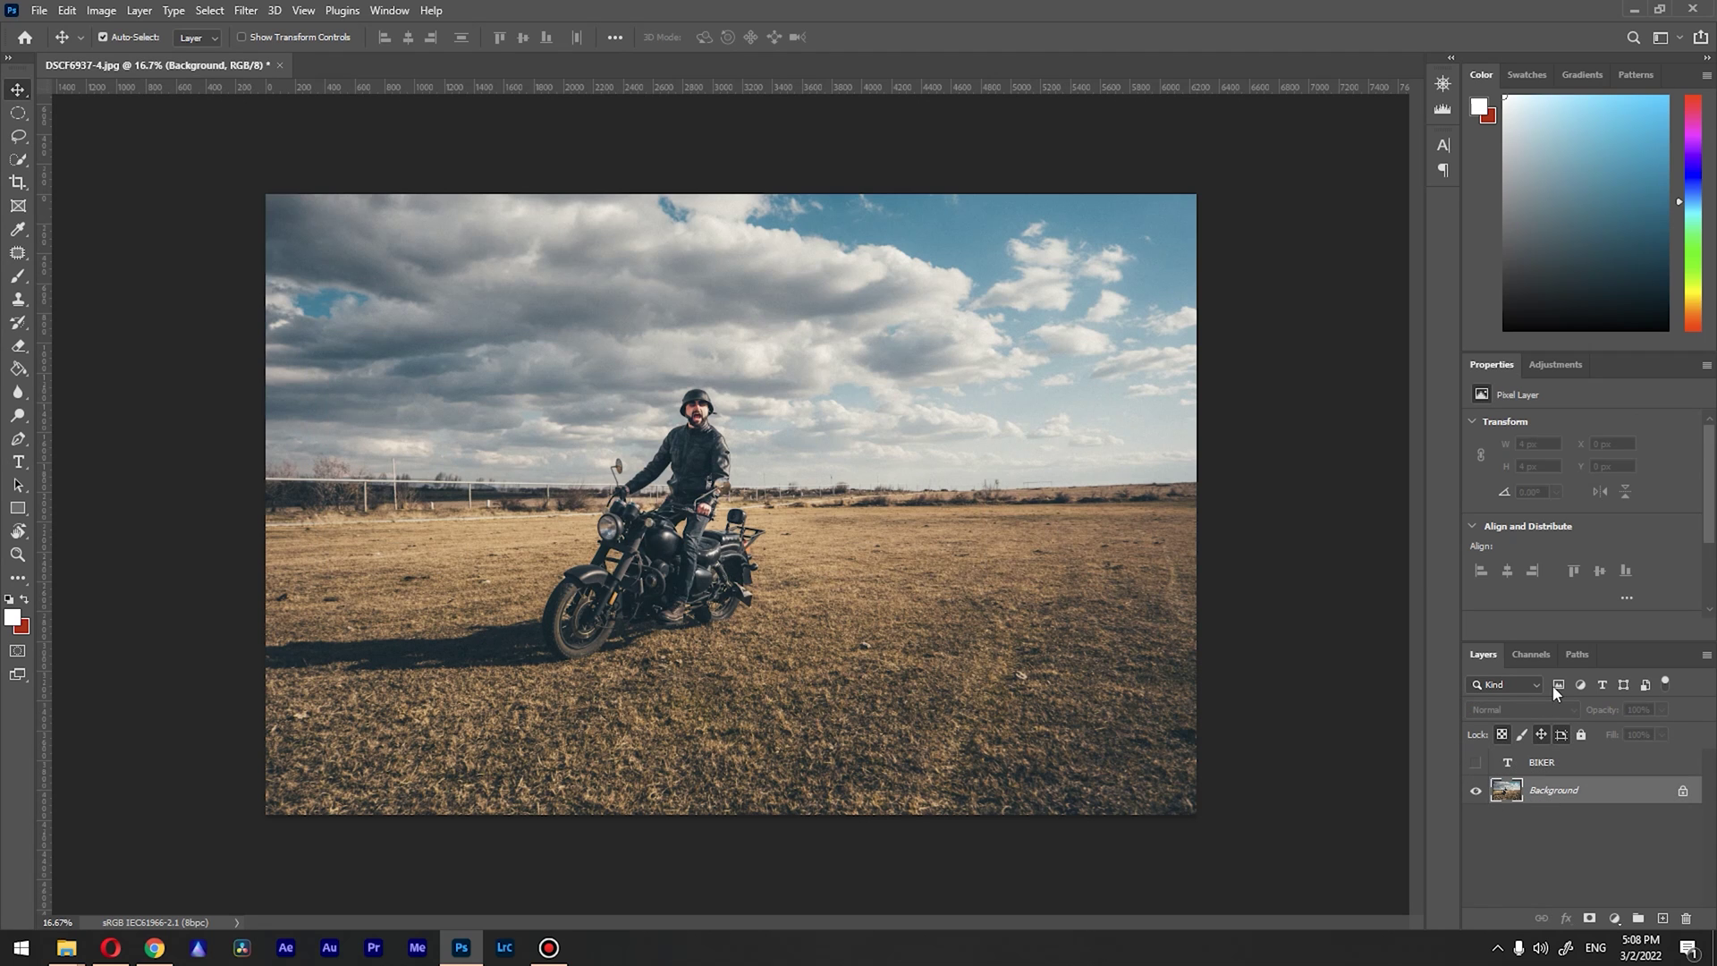
pyautogui.click(17, 554)
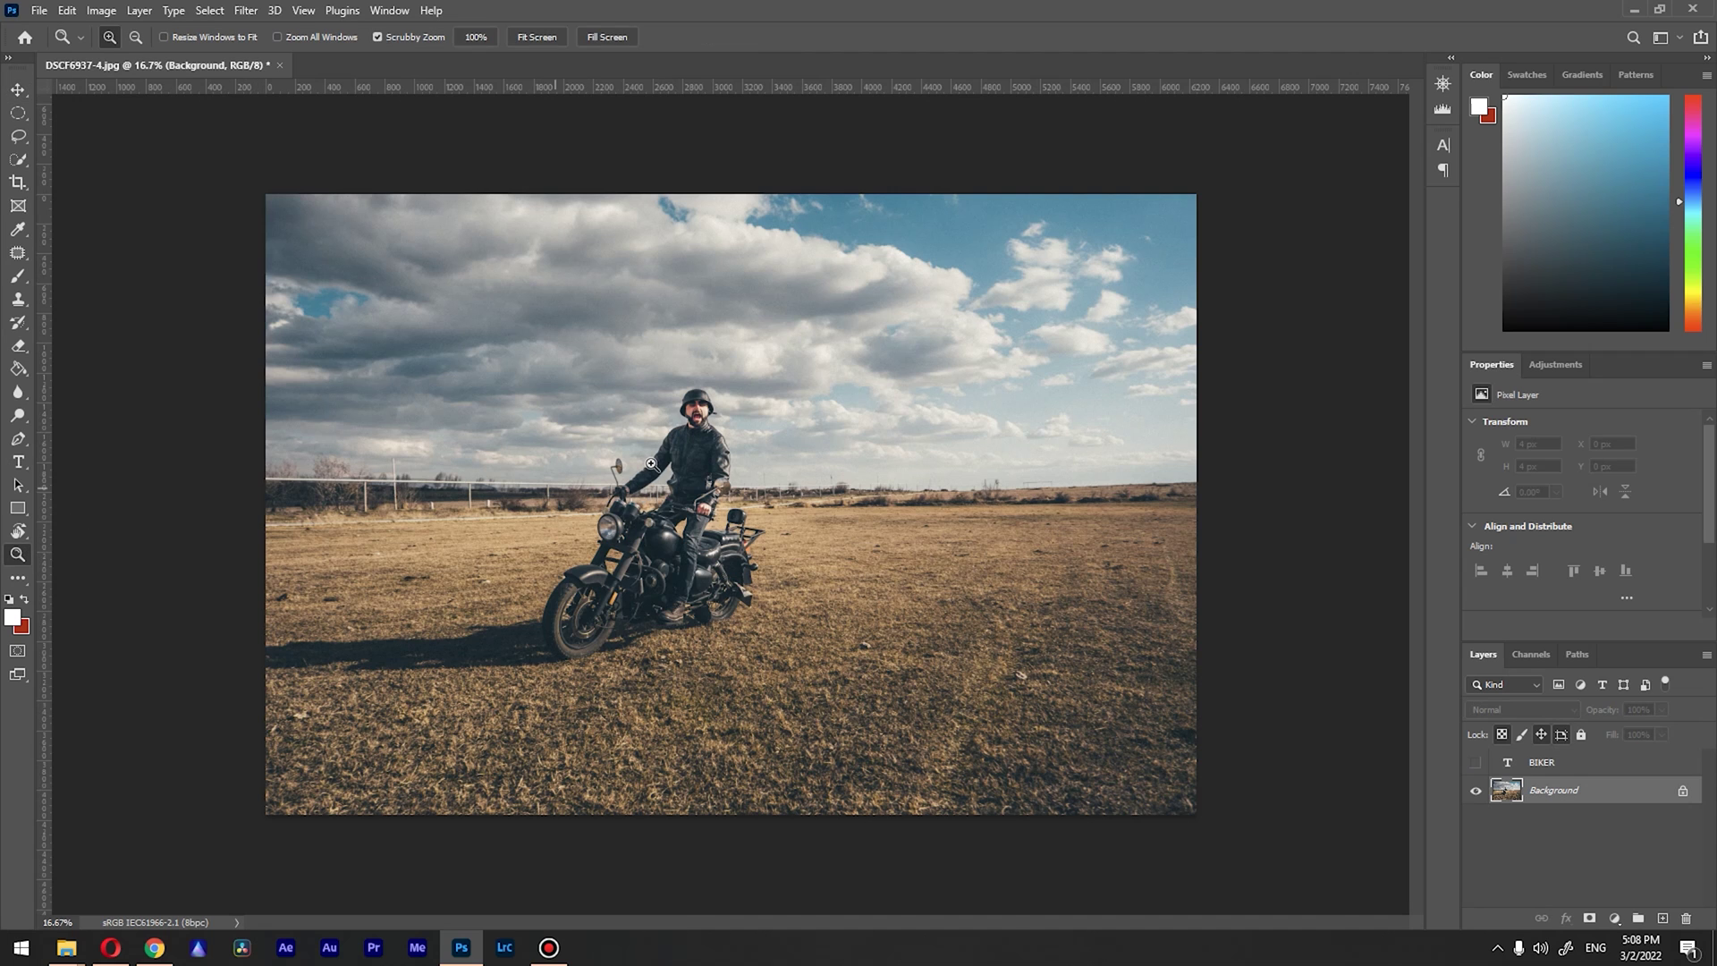
pyautogui.click(651, 464)
pyautogui.click(651, 463)
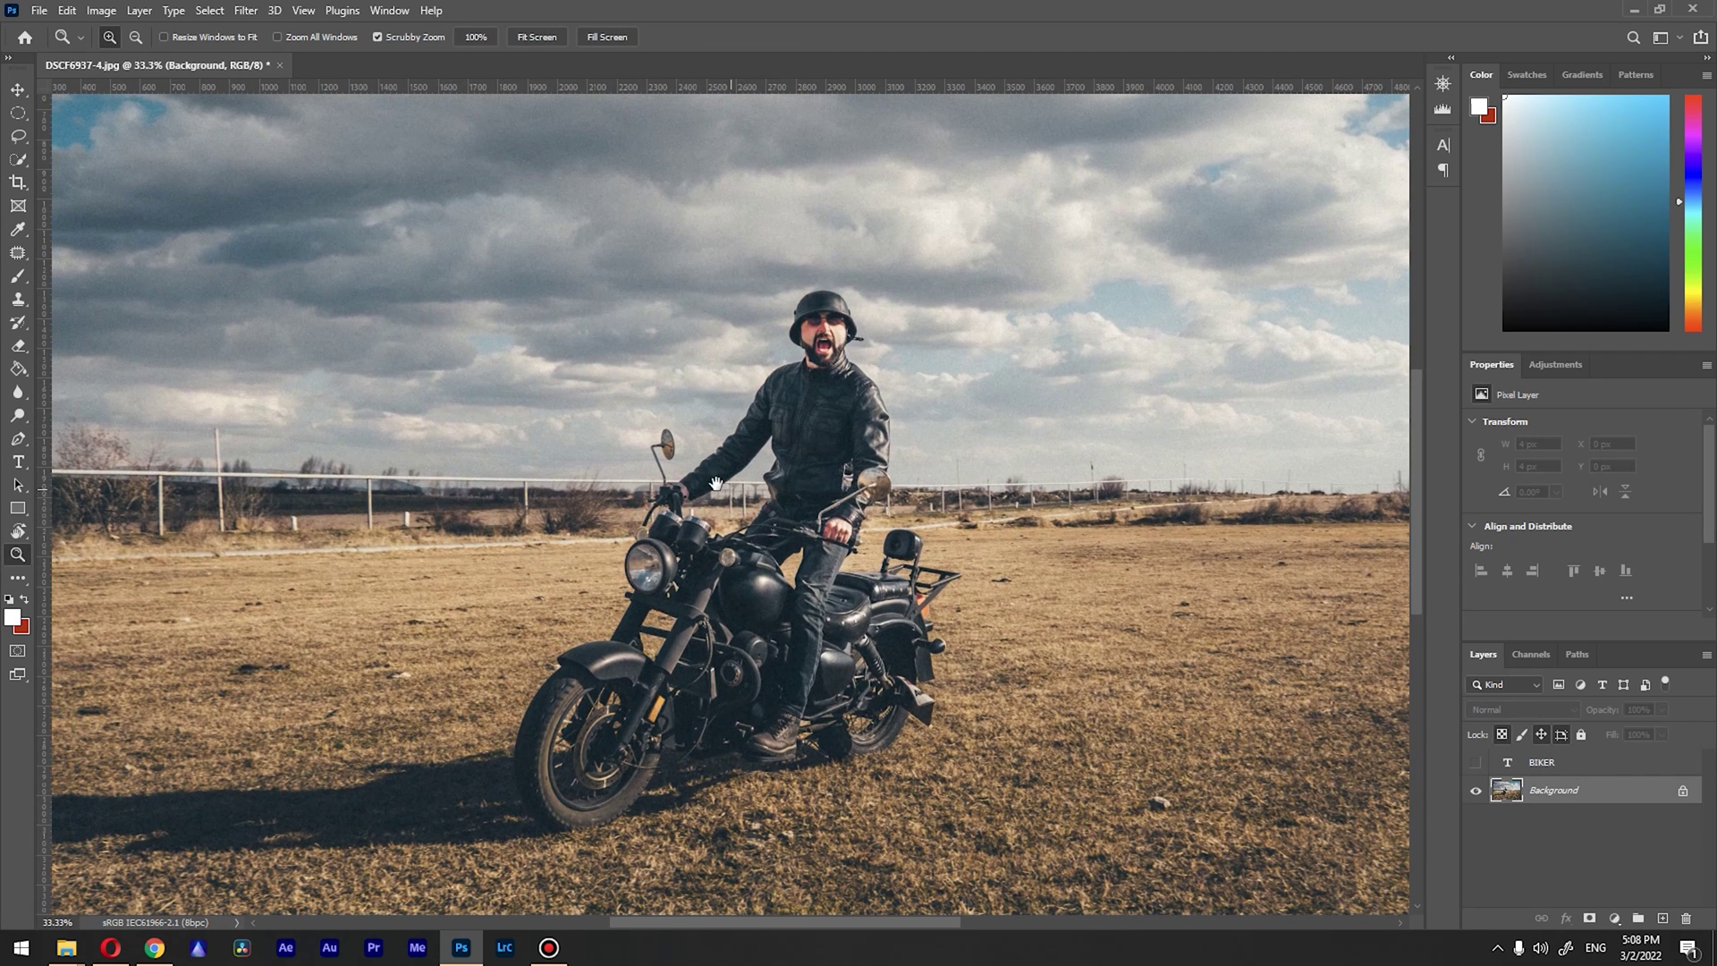
pyautogui.click(20, 161)
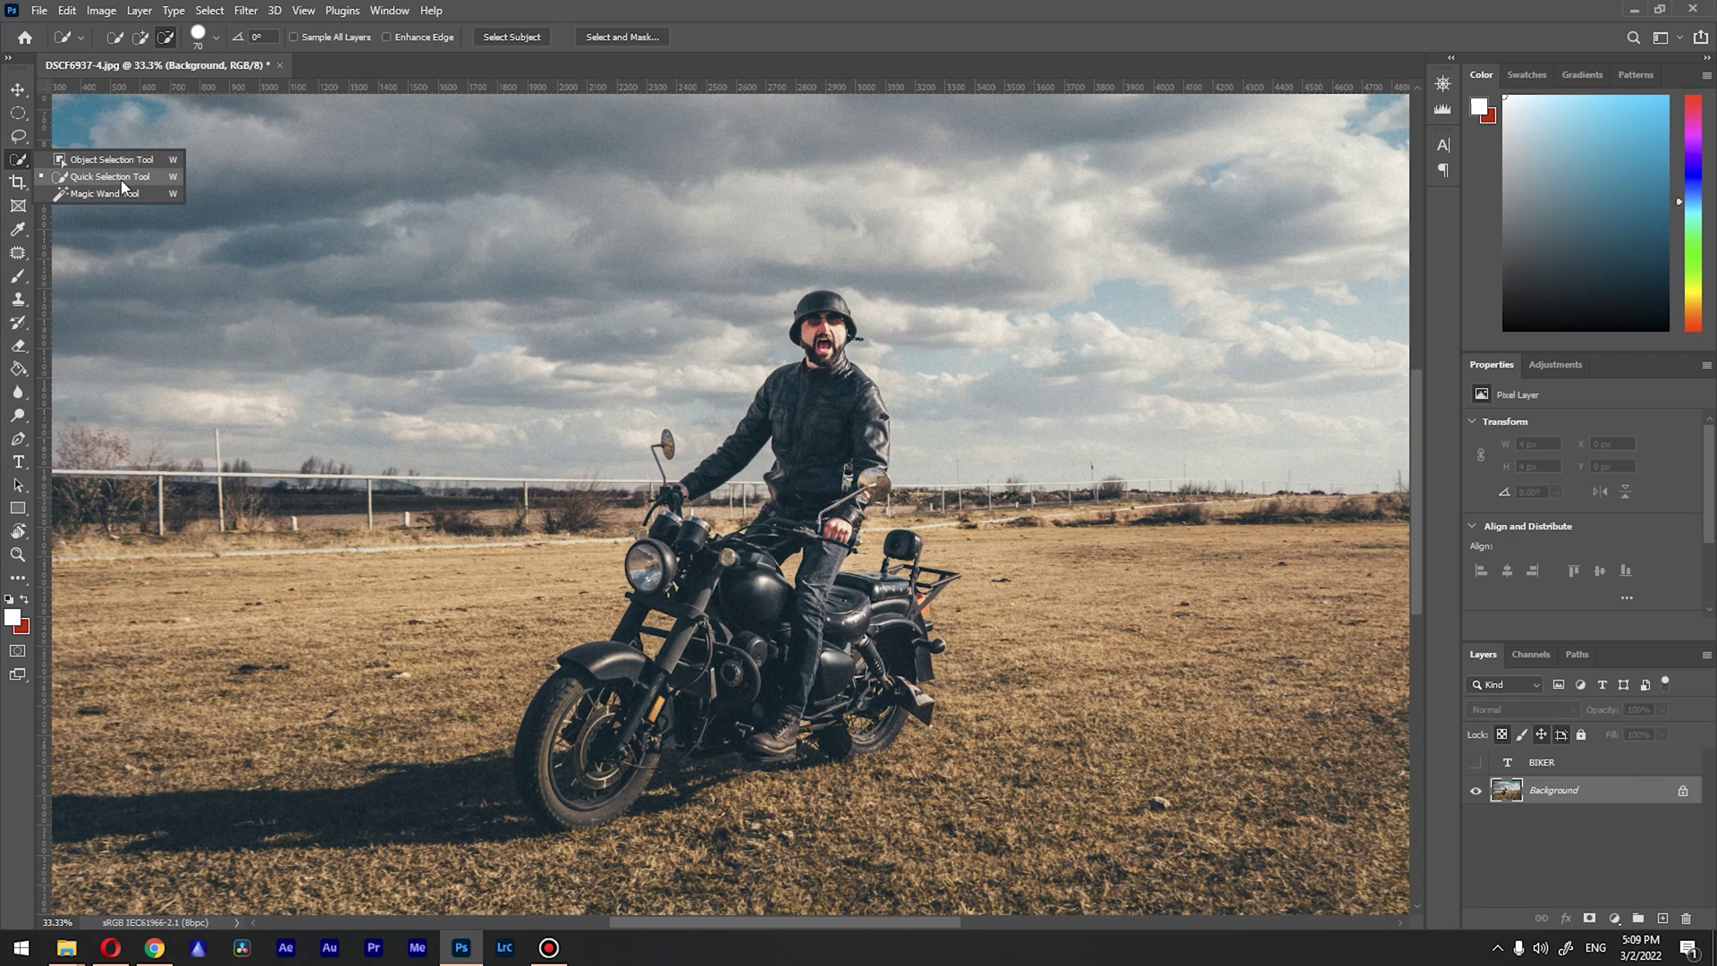
pyautogui.click(128, 161)
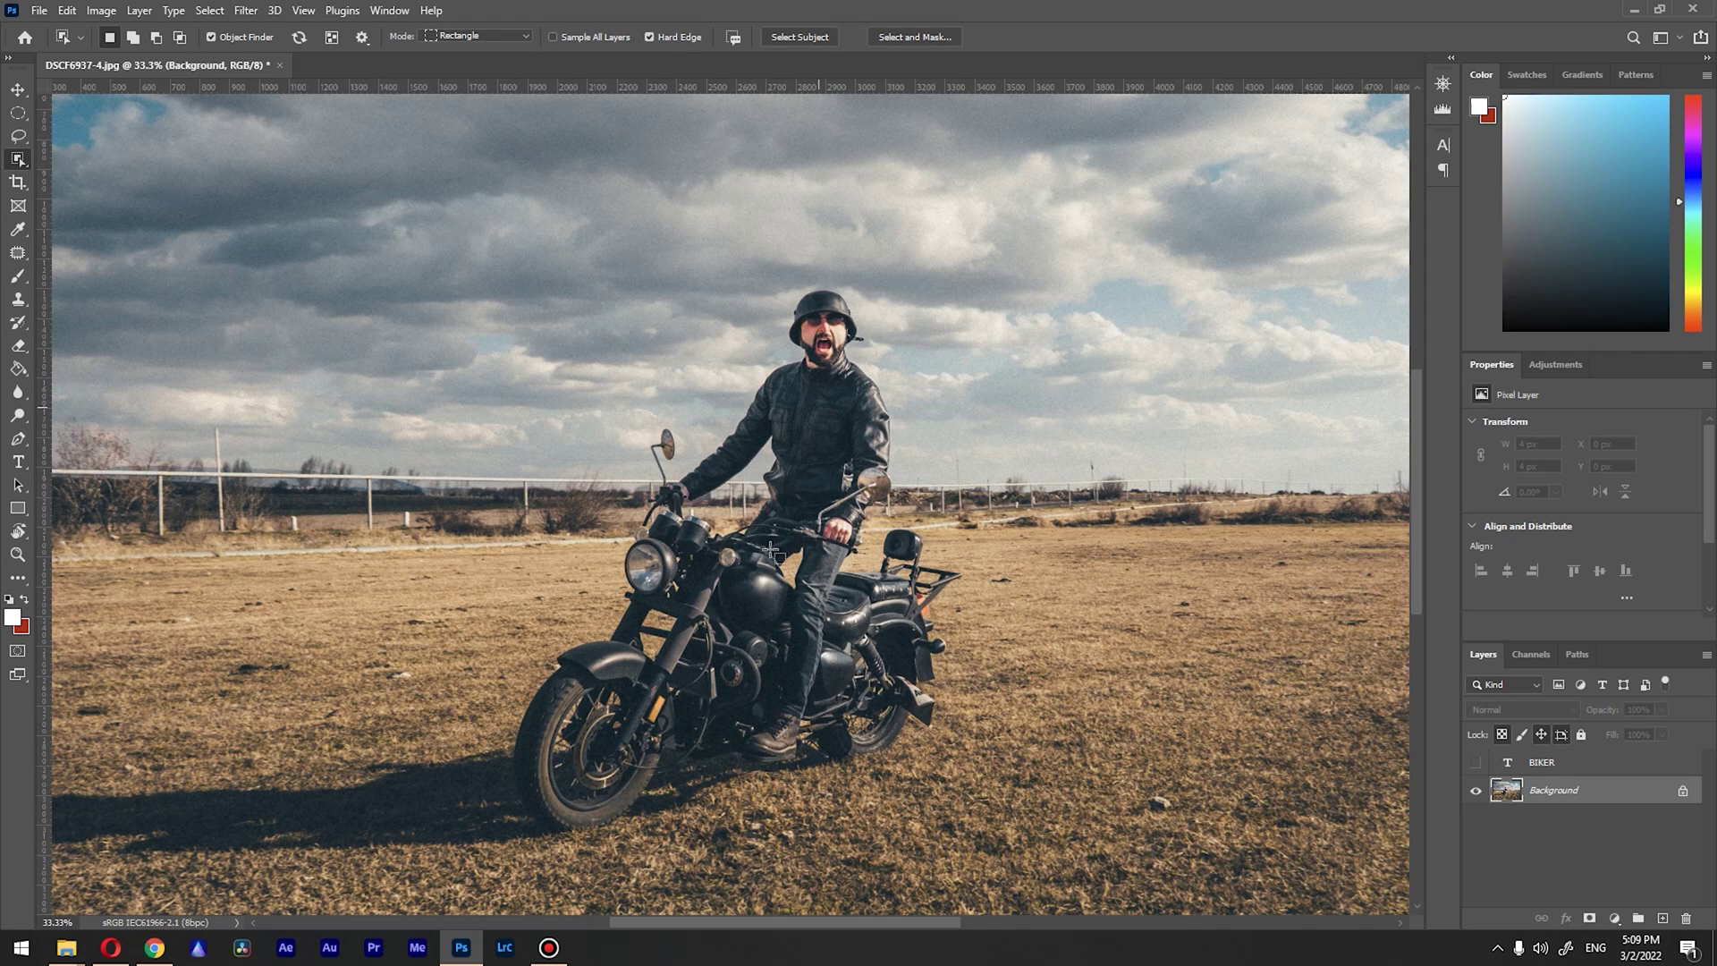
# Select the rider with Object Selection, then Shift-add the motorcycle to the selection
pyautogui.click(785, 442)
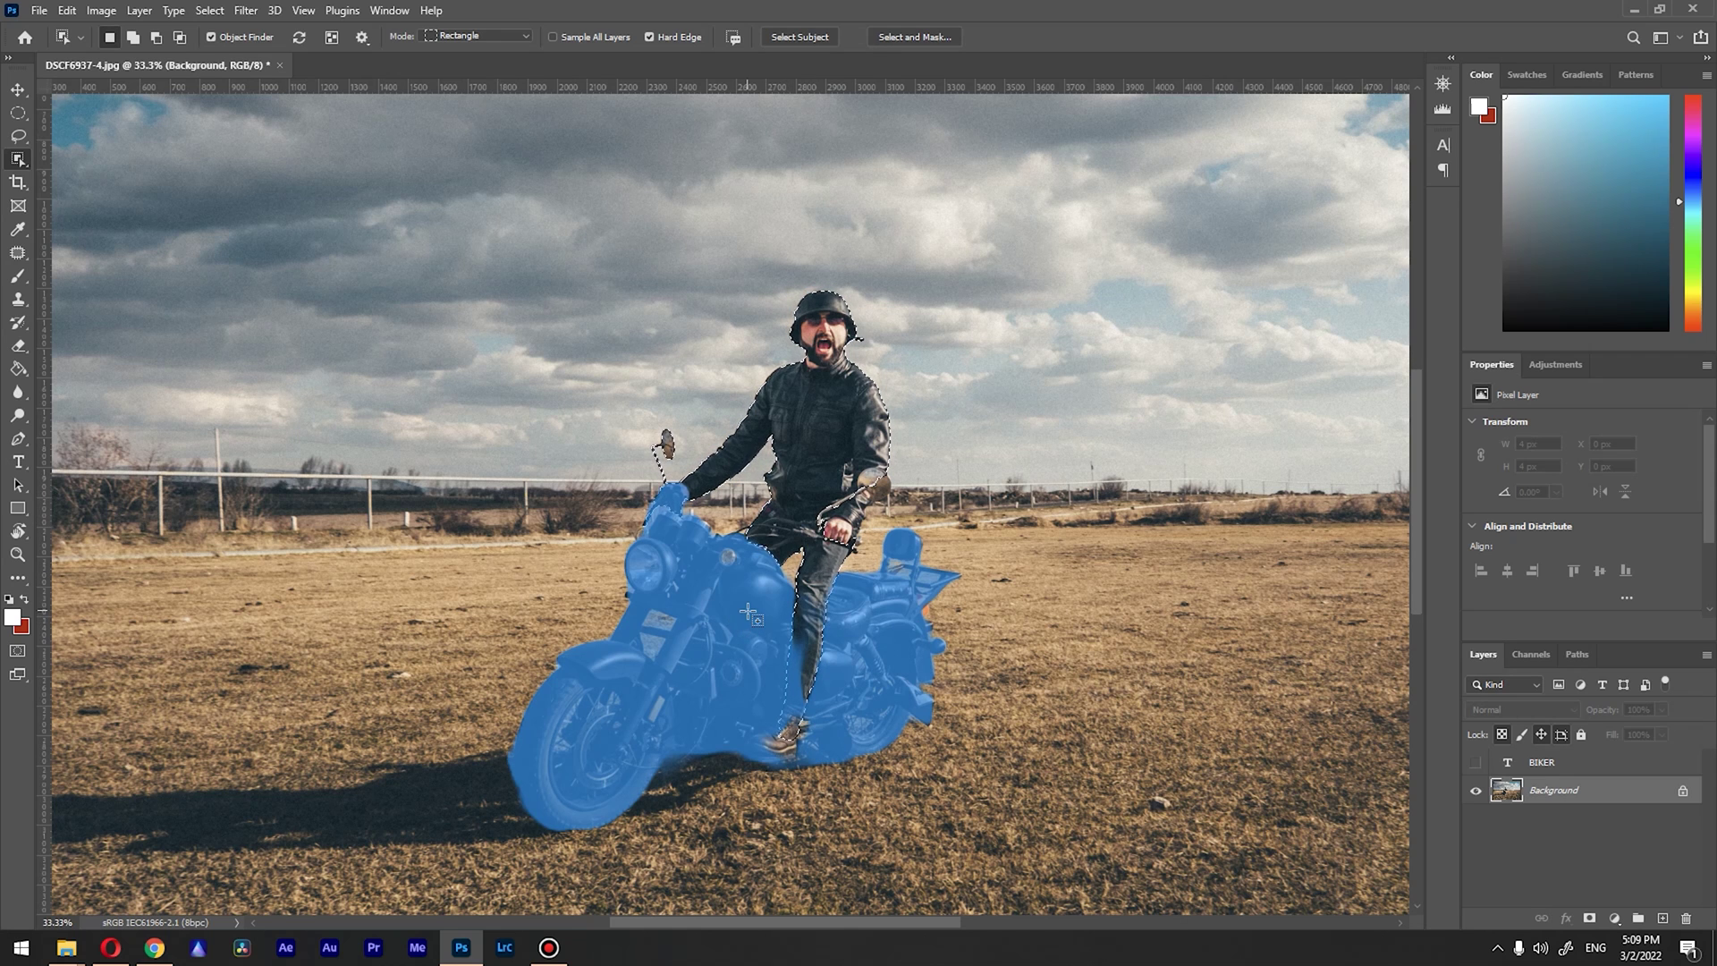
pyautogui.press('shift')
pyautogui.keyDown('shift'); pyautogui.click(756, 592); pyautogui.keyUp('shift')
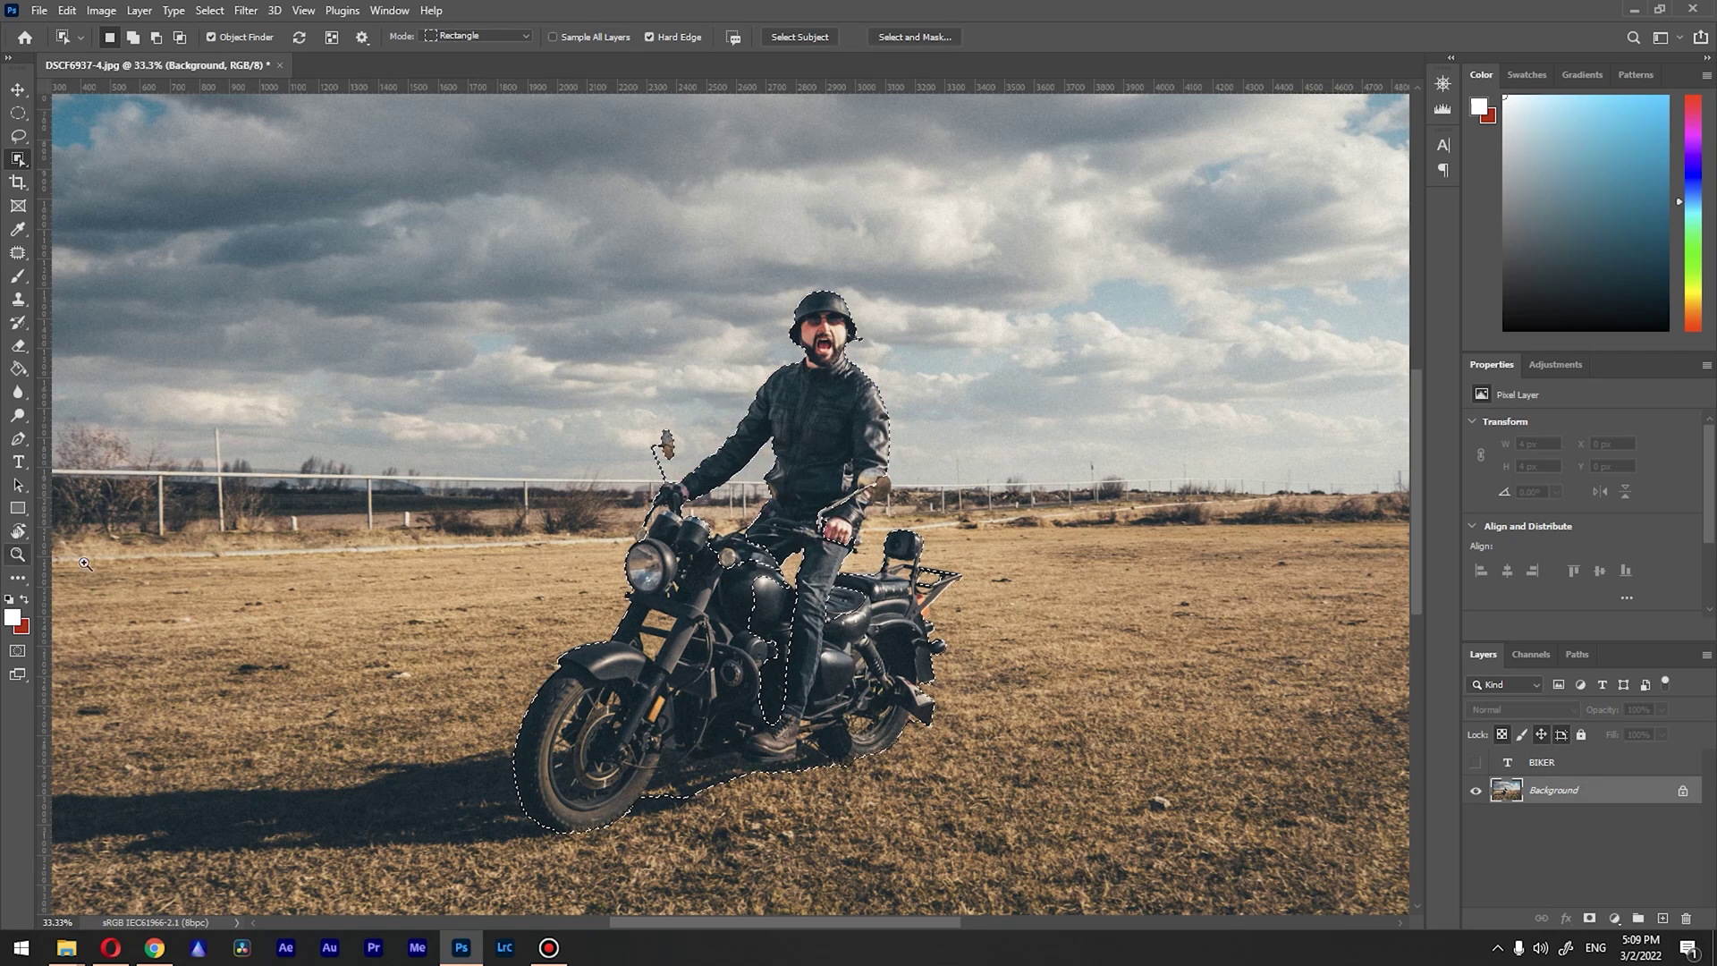
pyautogui.click(17, 555)
# Use Quick Selection to add the tank, the area beside the leg and the mirror
pyautogui.click(874, 484)
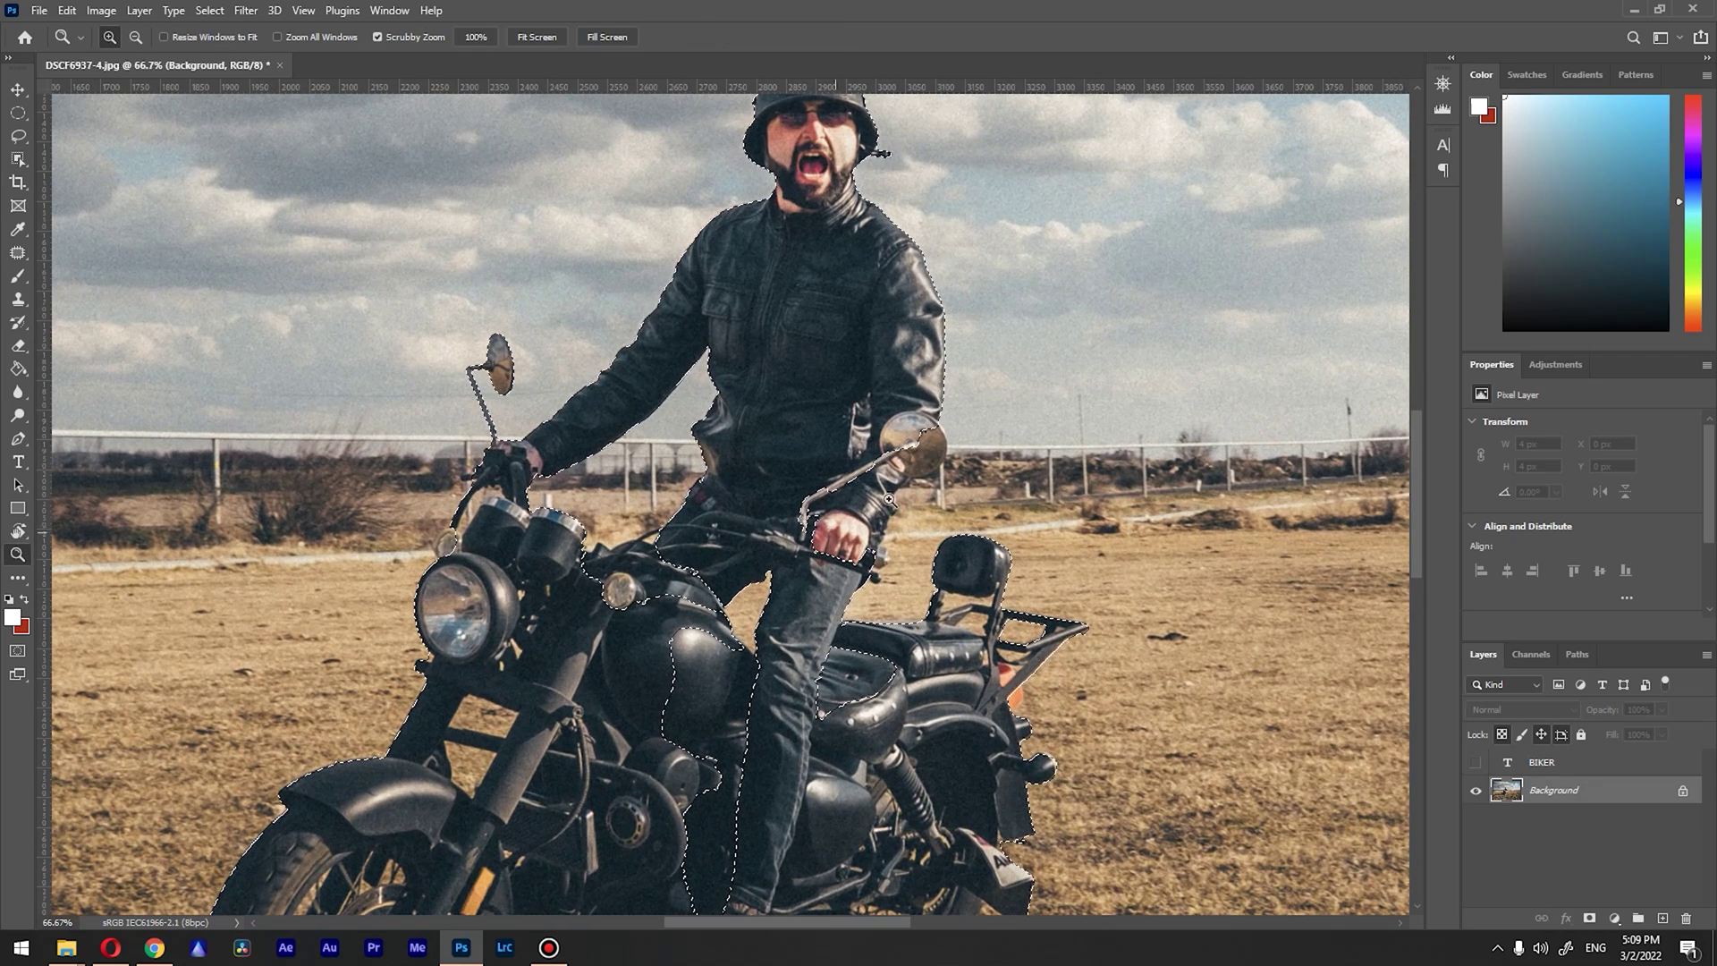
pyautogui.scroll(-2, 716, 564)
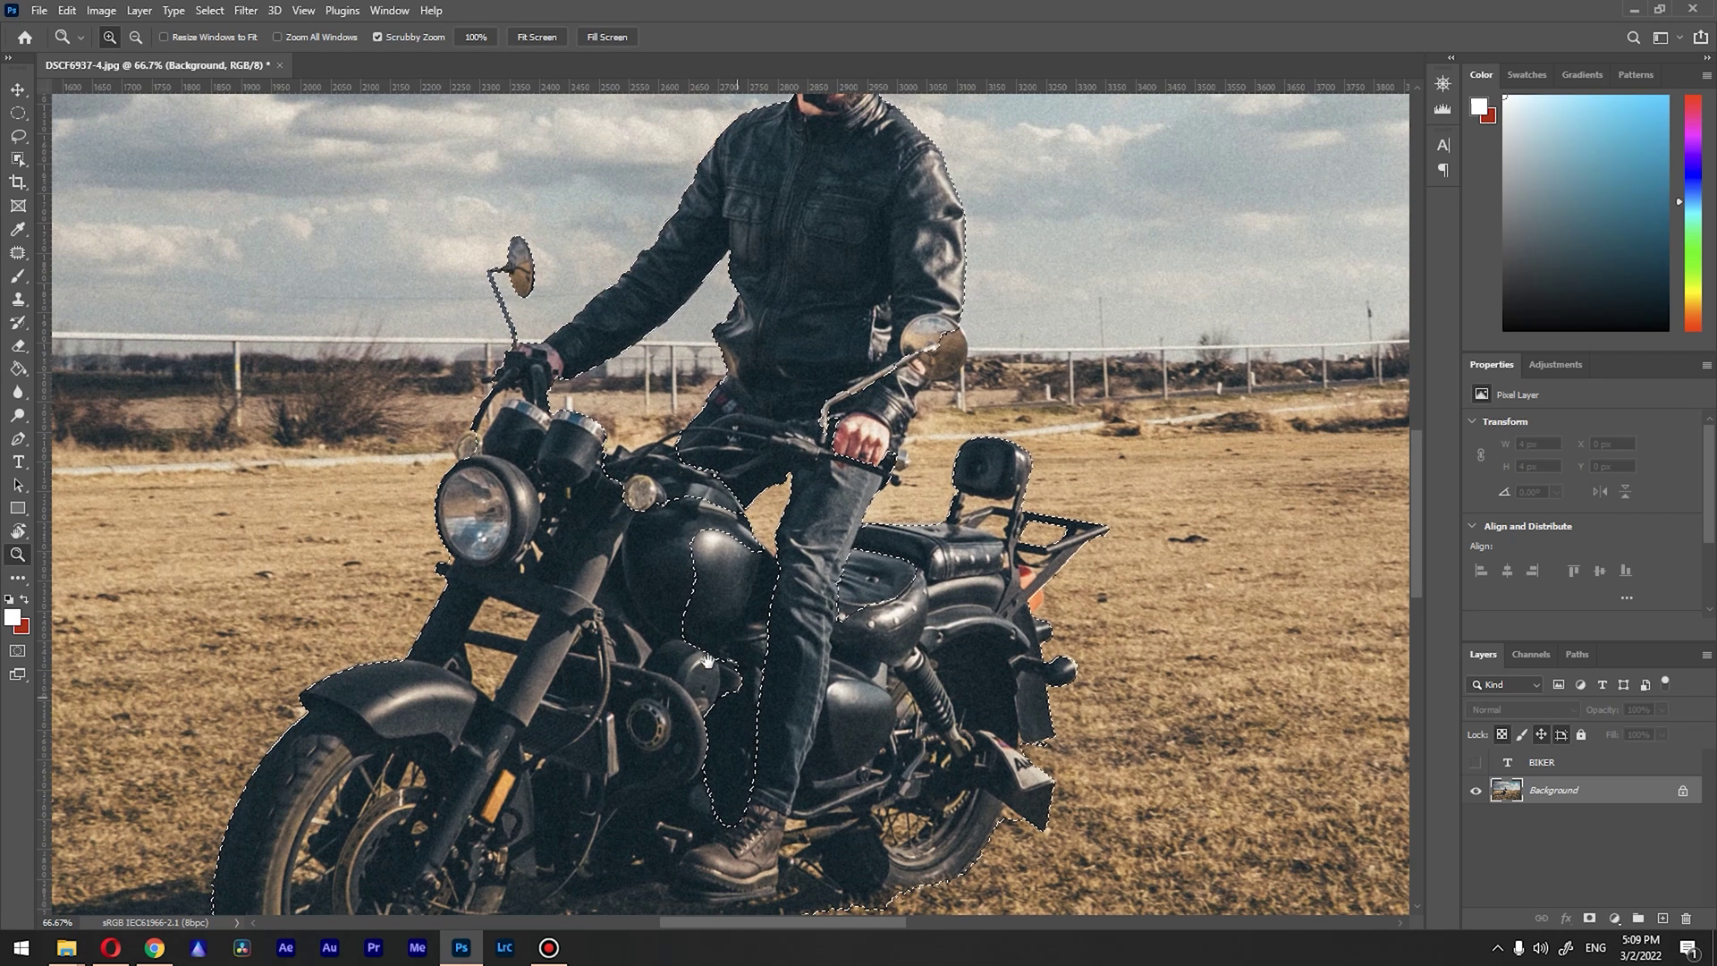
pyautogui.moveTo(707, 660); pyautogui.dragTo(728, 588)
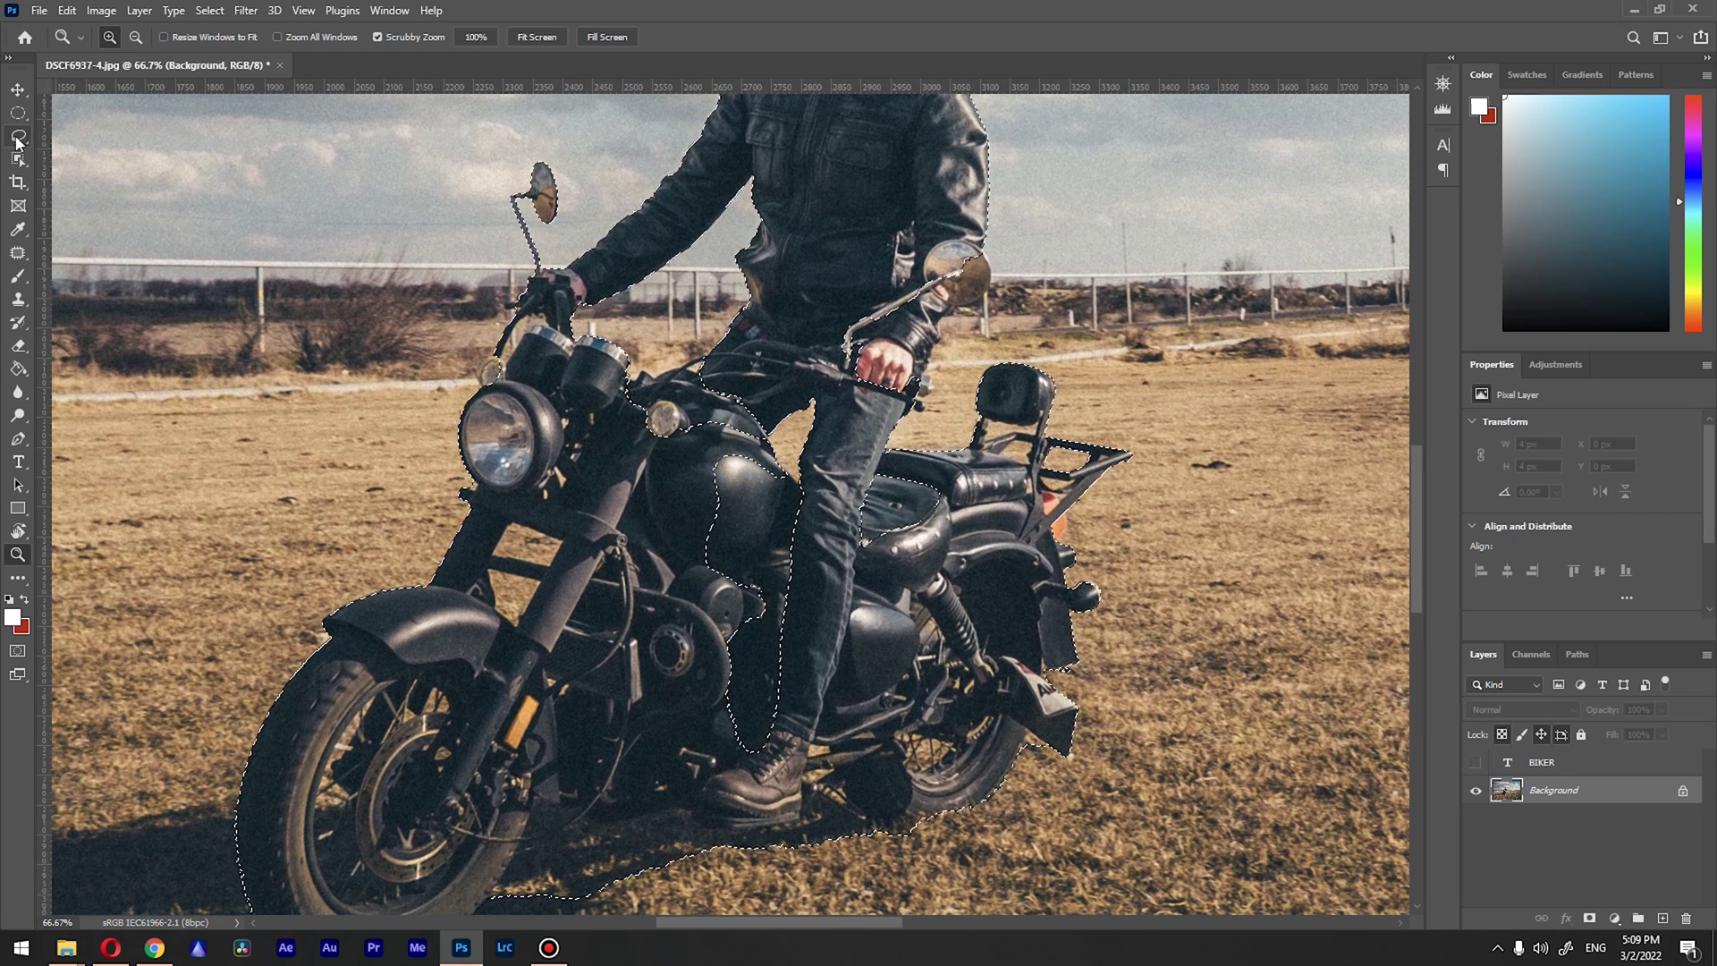
pyautogui.click(18, 158)
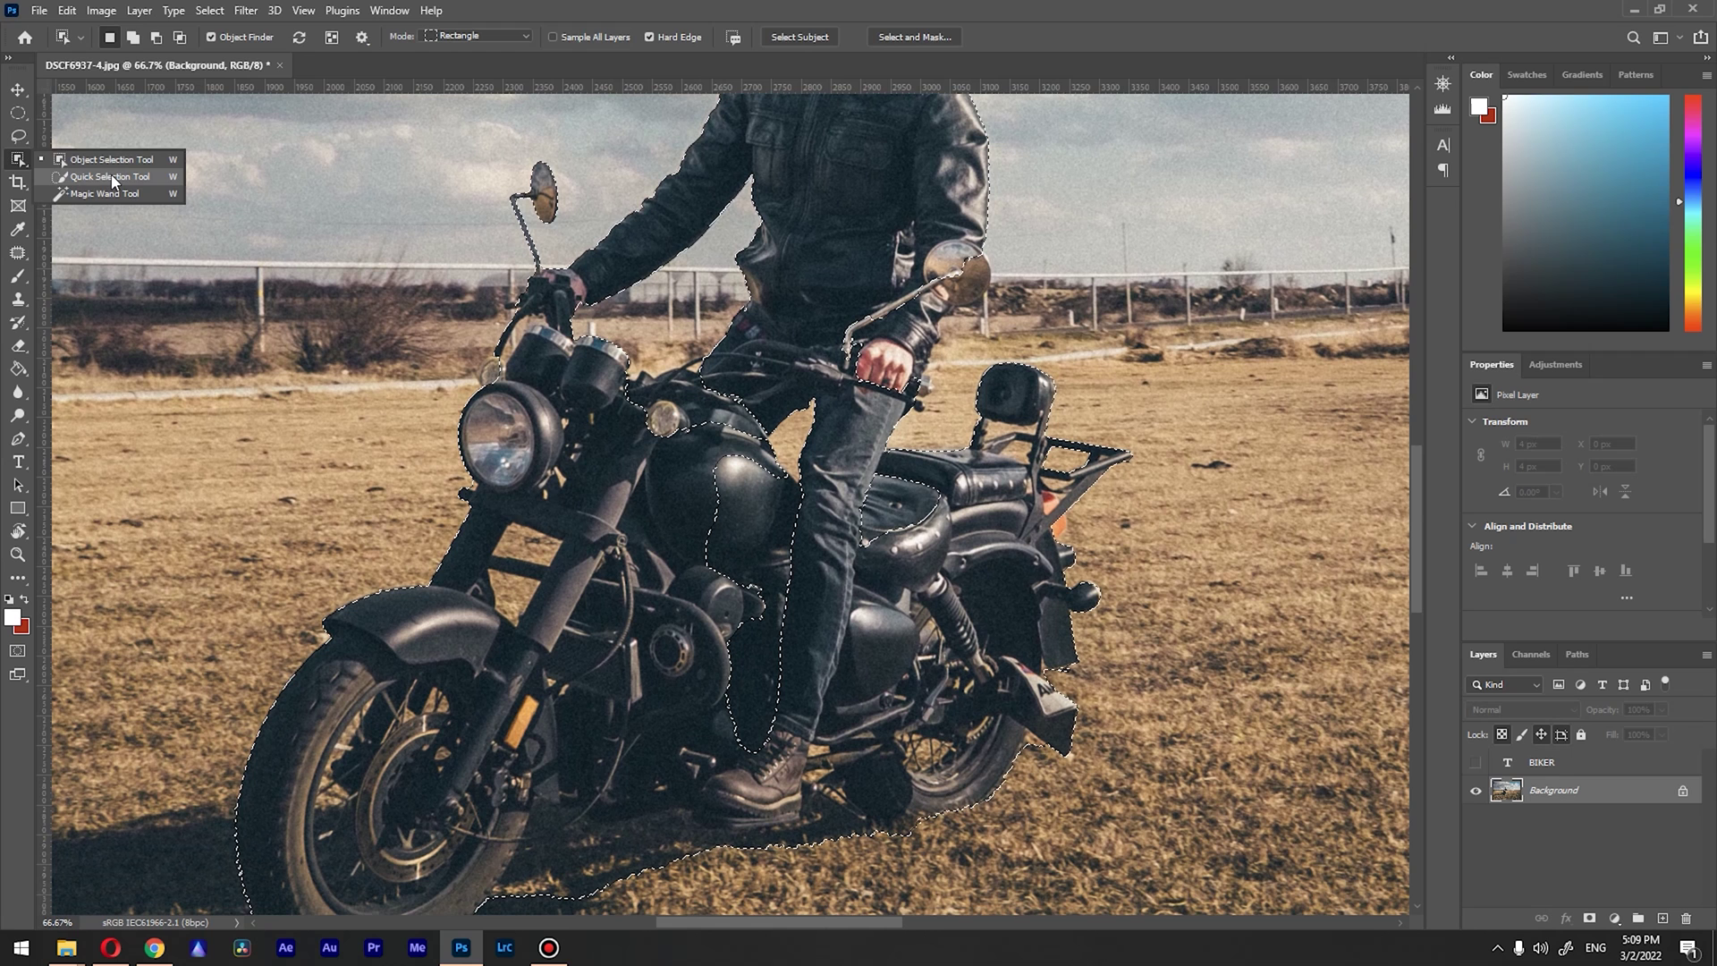
pyautogui.click(109, 177)
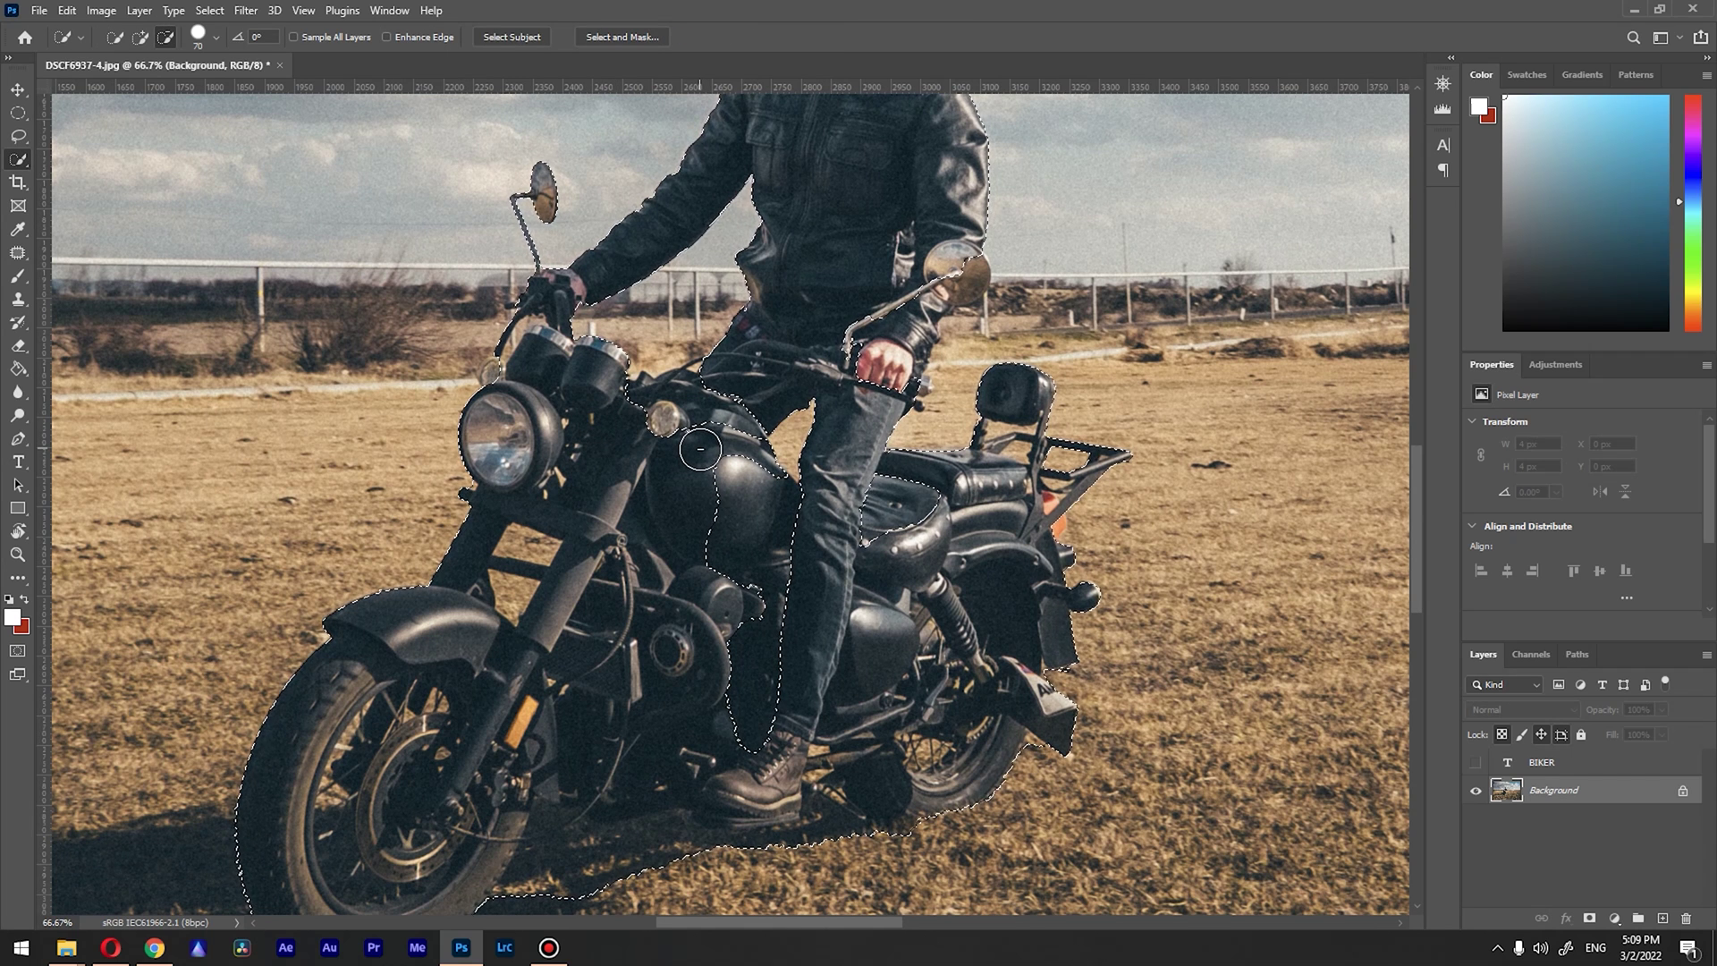
pyautogui.click(139, 40)
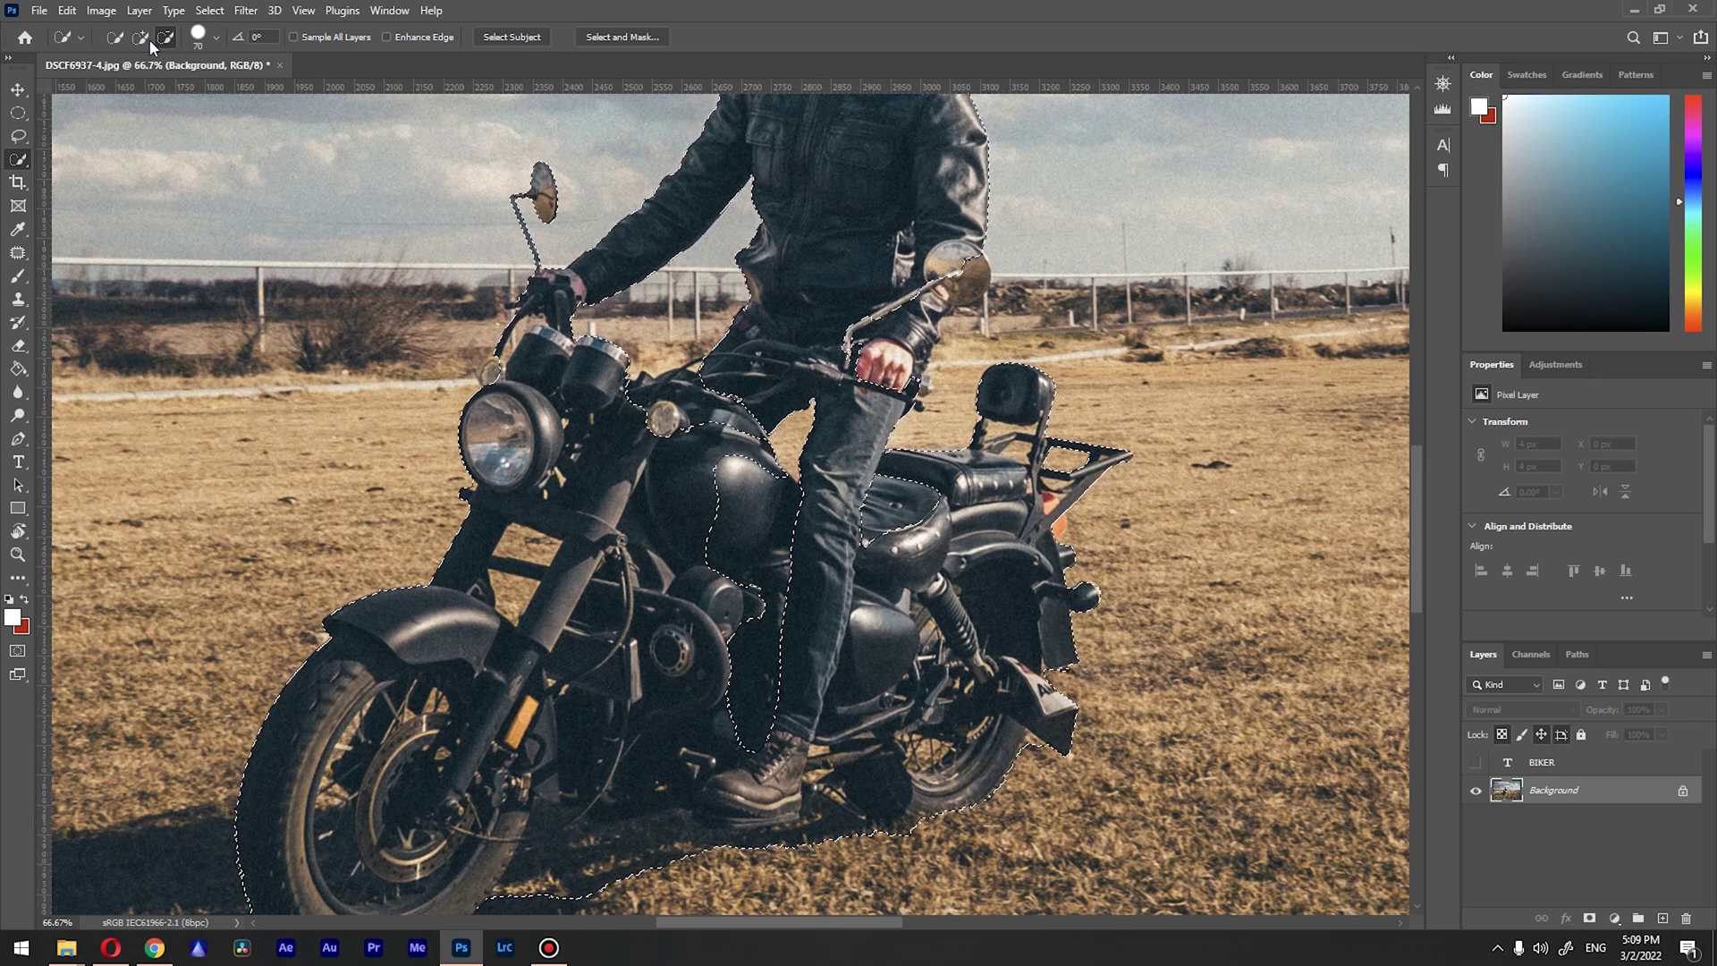
pyautogui.moveTo(668, 405); pyautogui.dragTo(713, 417)
pyautogui.click(727, 422)
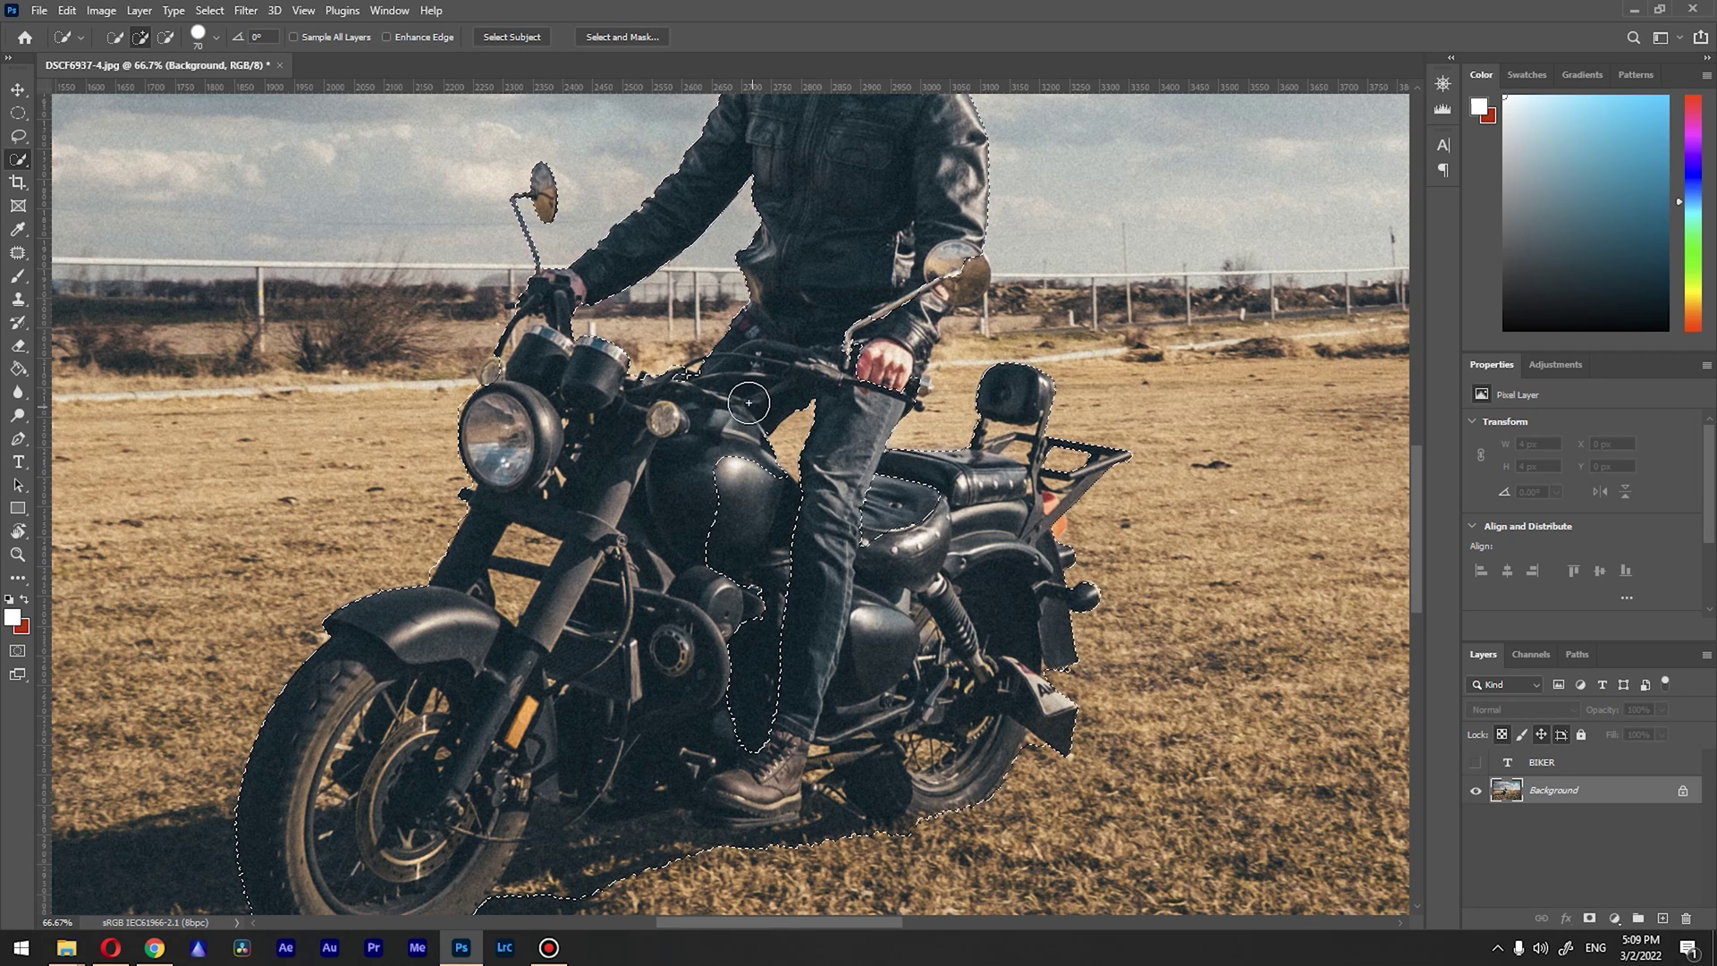
pyautogui.moveTo(704, 474)
pyautogui.mouseDown()
pyautogui.moveTo(771, 567)
pyautogui.moveTo(752, 741)
pyautogui.moveTo(787, 742)
pyautogui.moveTo(863, 519)
pyautogui.moveTo(852, 544)
pyautogui.moveTo(940, 507)
pyautogui.mouseUp()
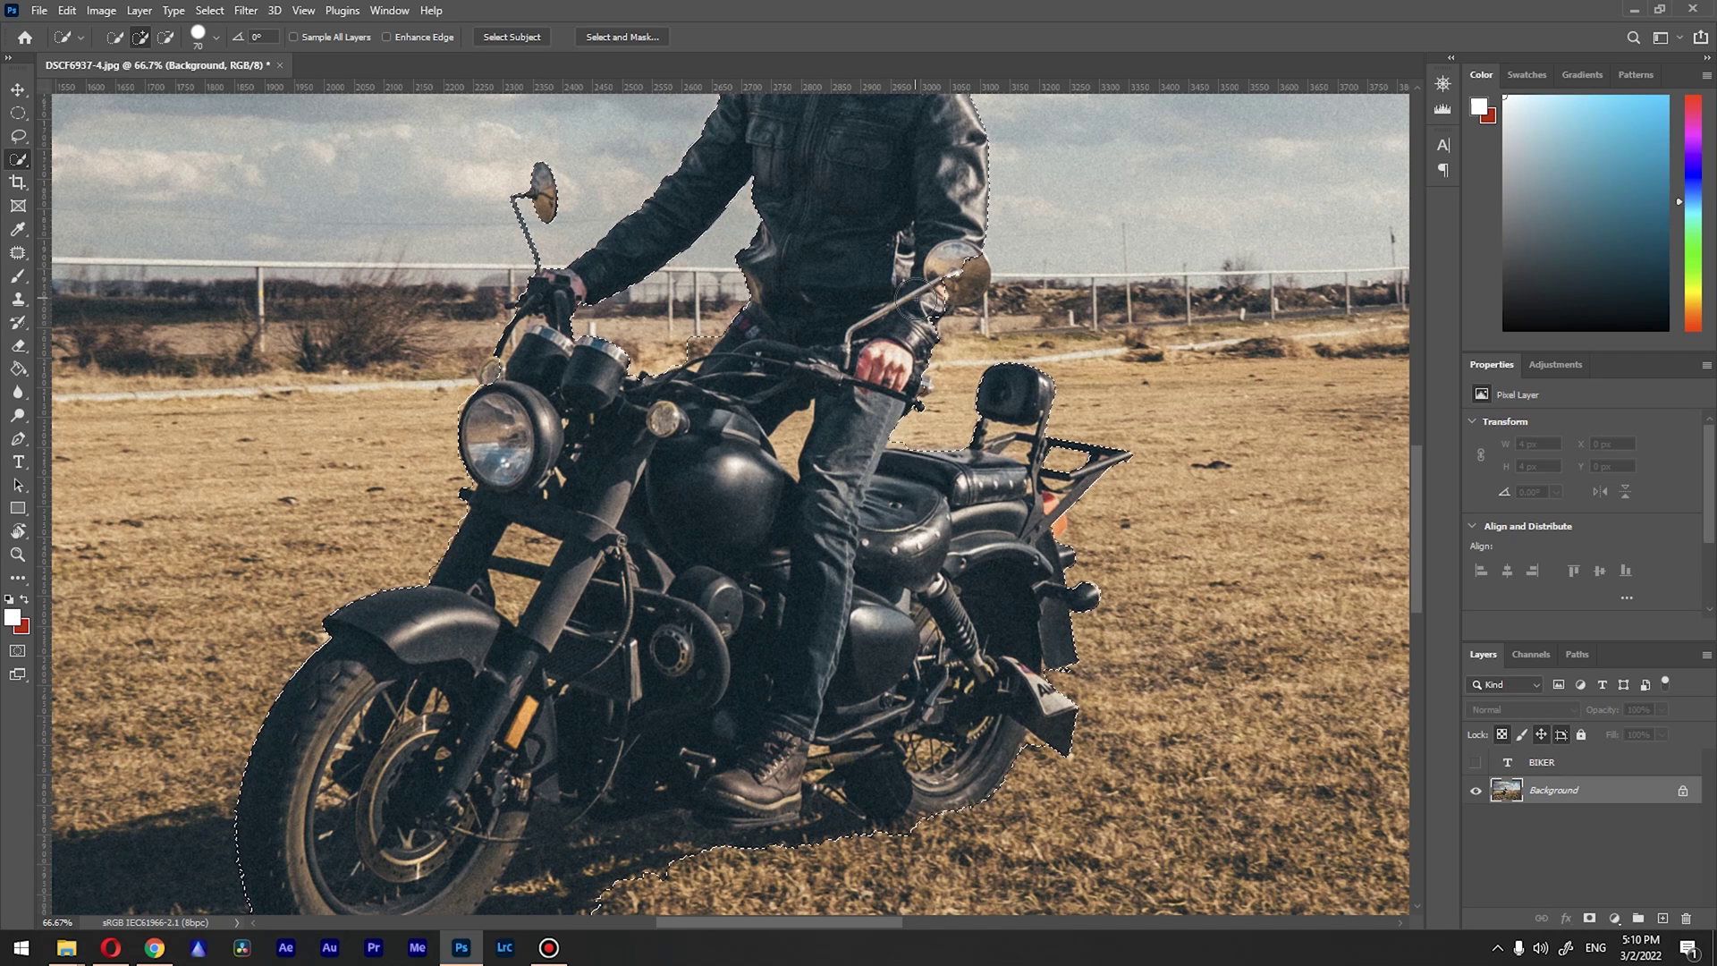
pyautogui.click(957, 273)
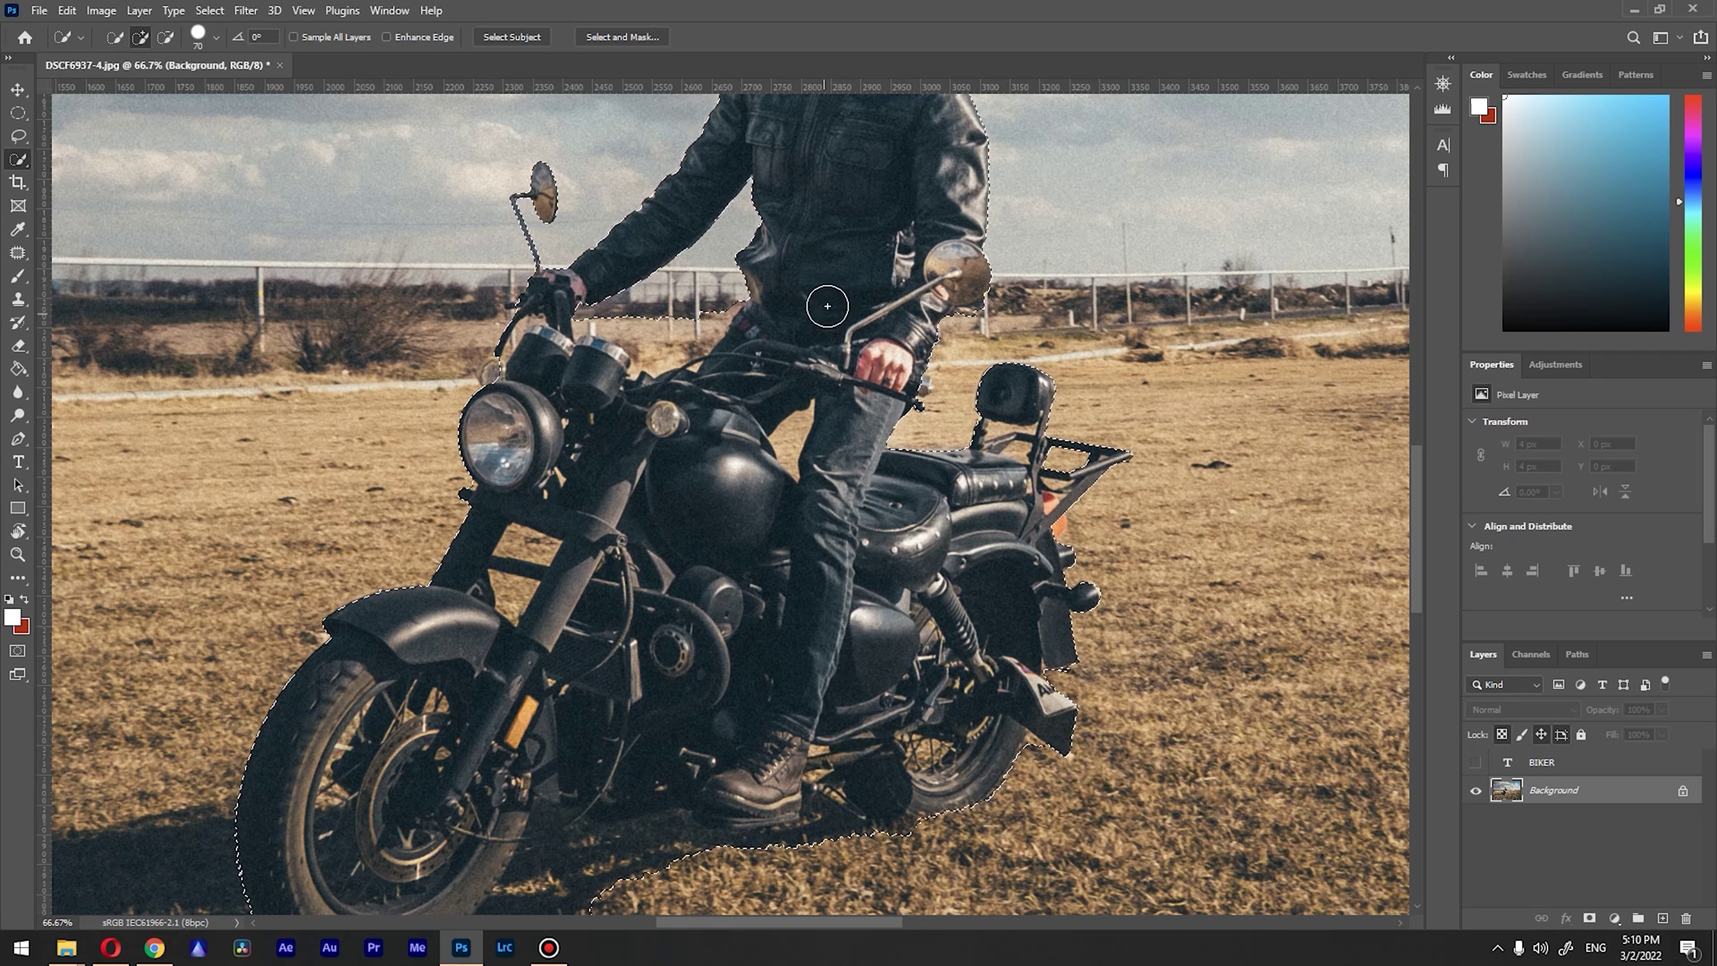
# Subtract the fence and ground between the arm and headlights from the selection
pyautogui.moveTo(847, 309); pyautogui.dragTo(979, 452)
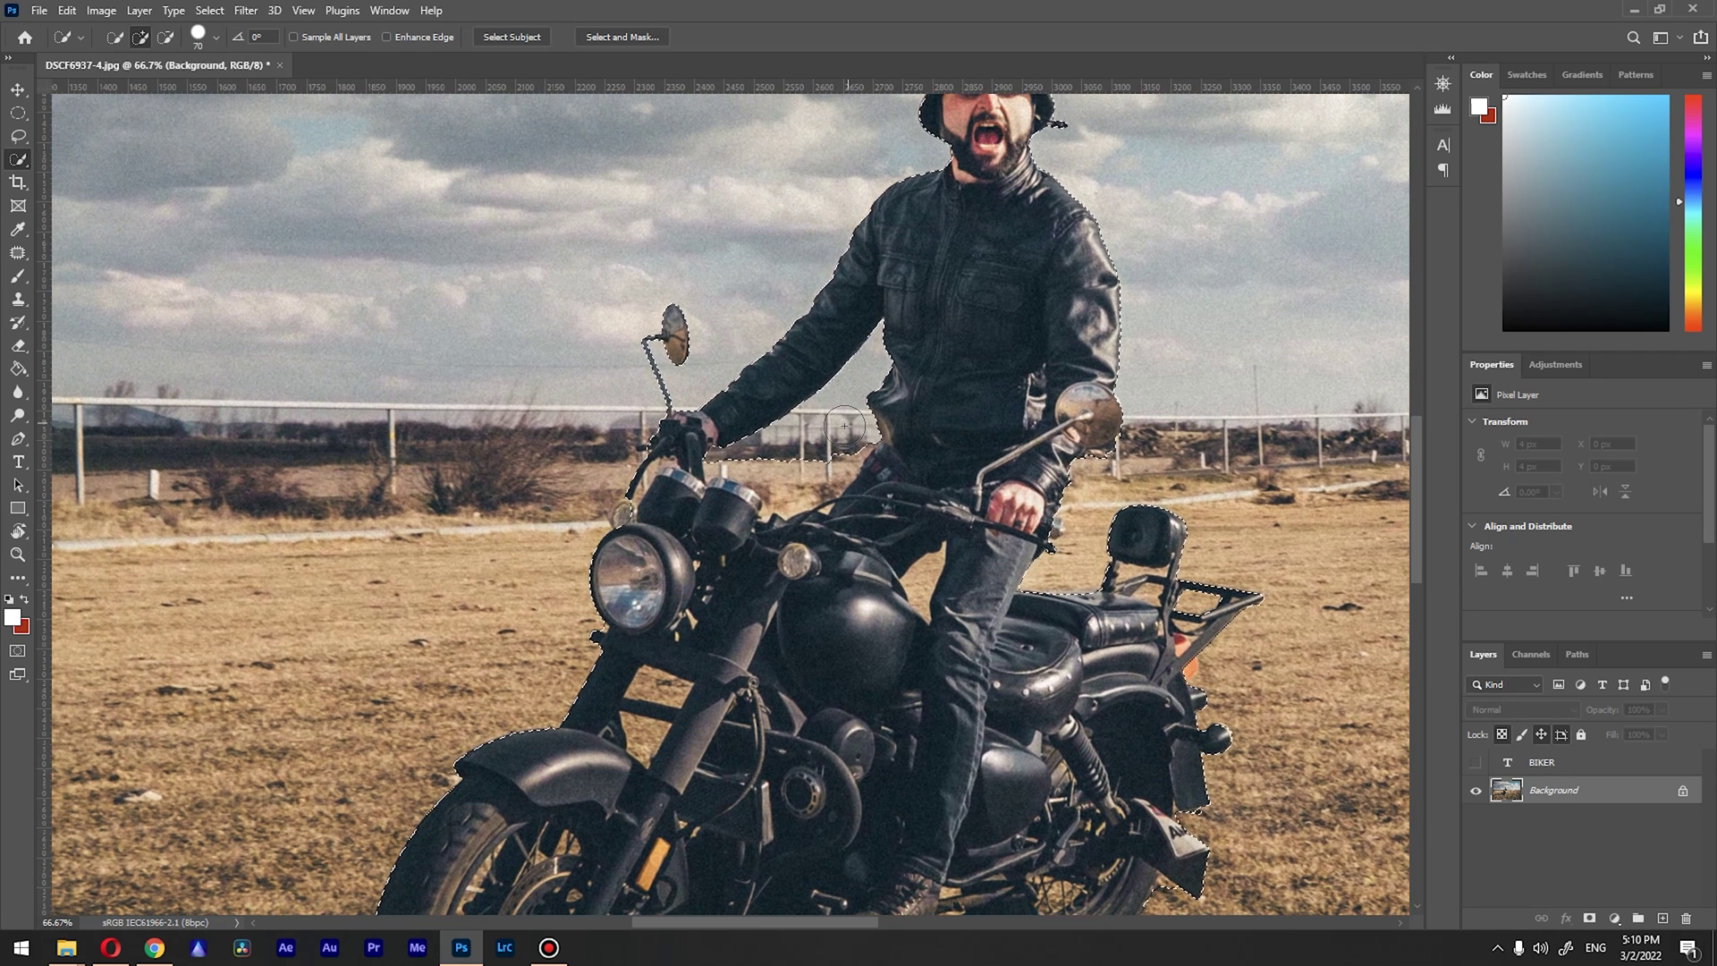
pyautogui.press('alt')
pyautogui.moveTo(820, 457); pyautogui.dragTo(810, 479)
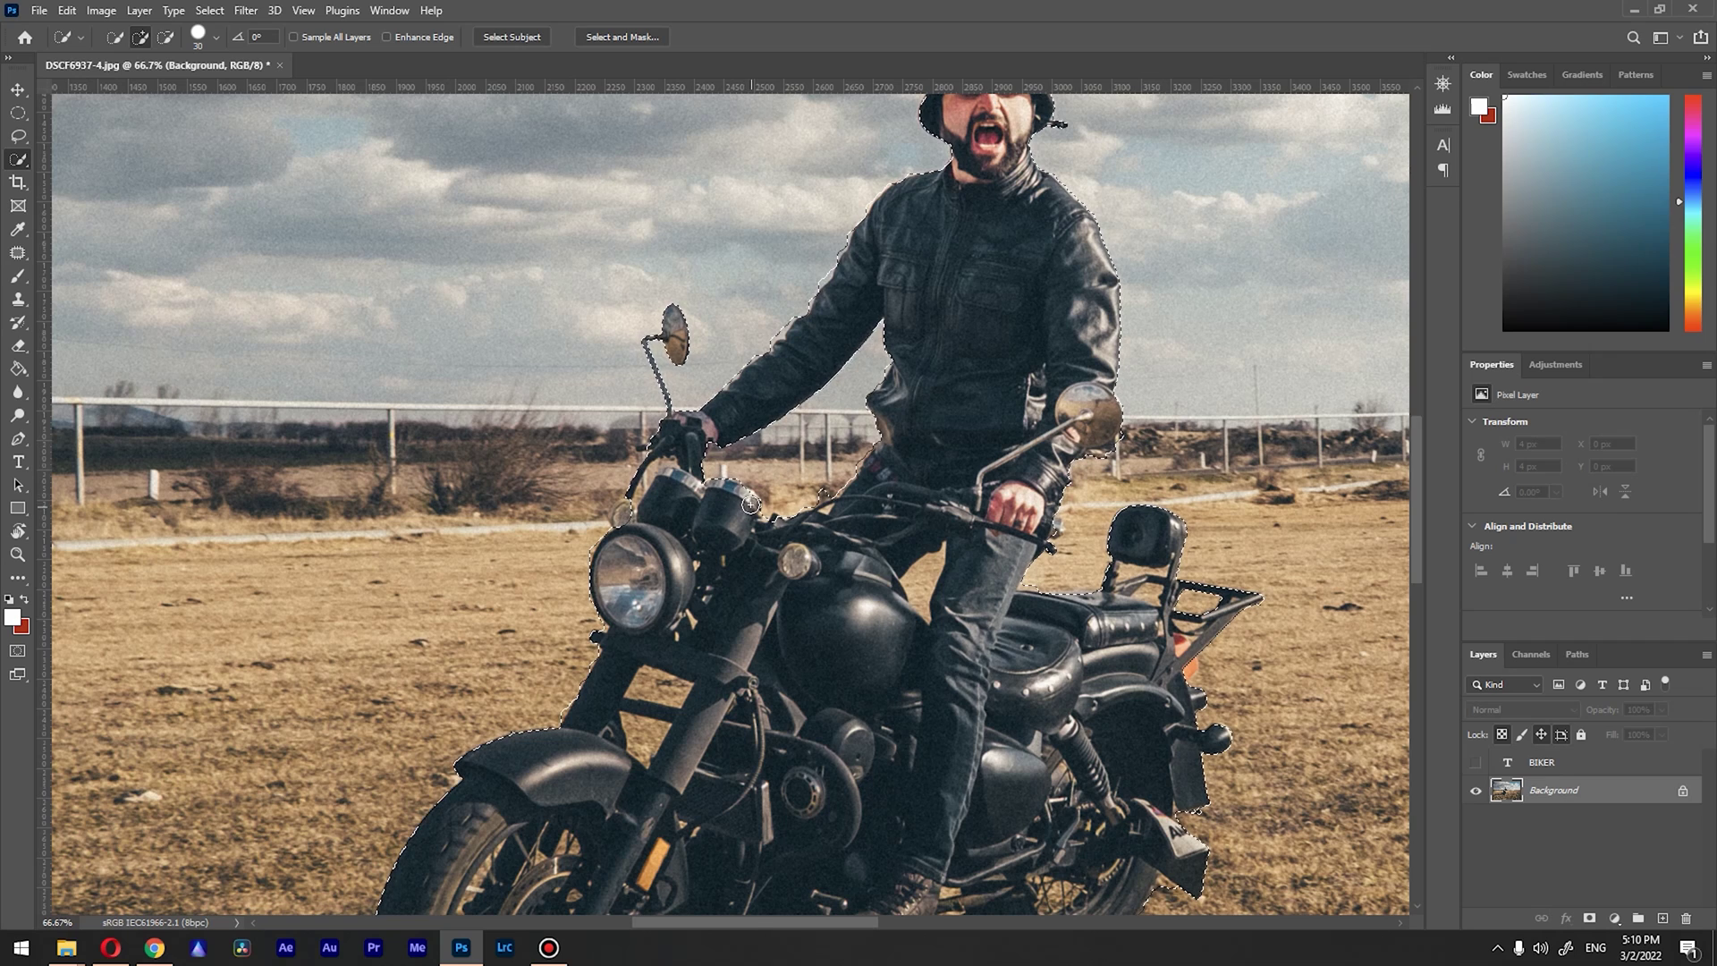
pyautogui.moveTo(802, 460); pyautogui.dragTo(823, 577)
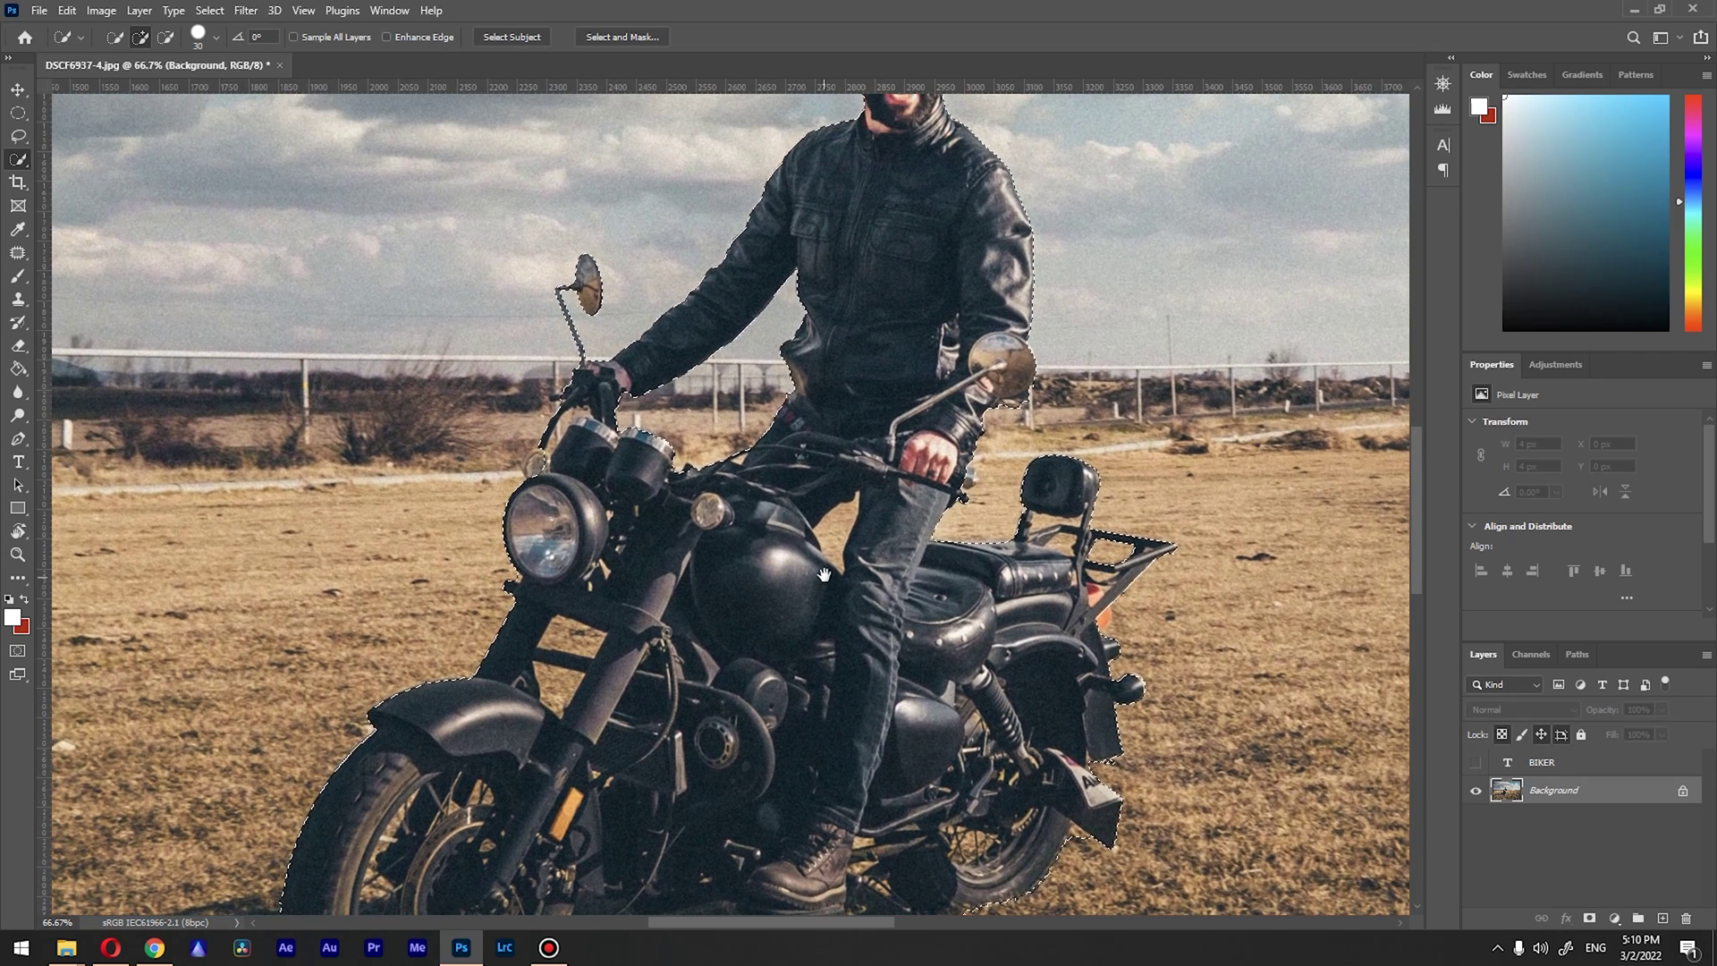
pyautogui.moveTo(862, 482); pyautogui.dragTo(839, 595)
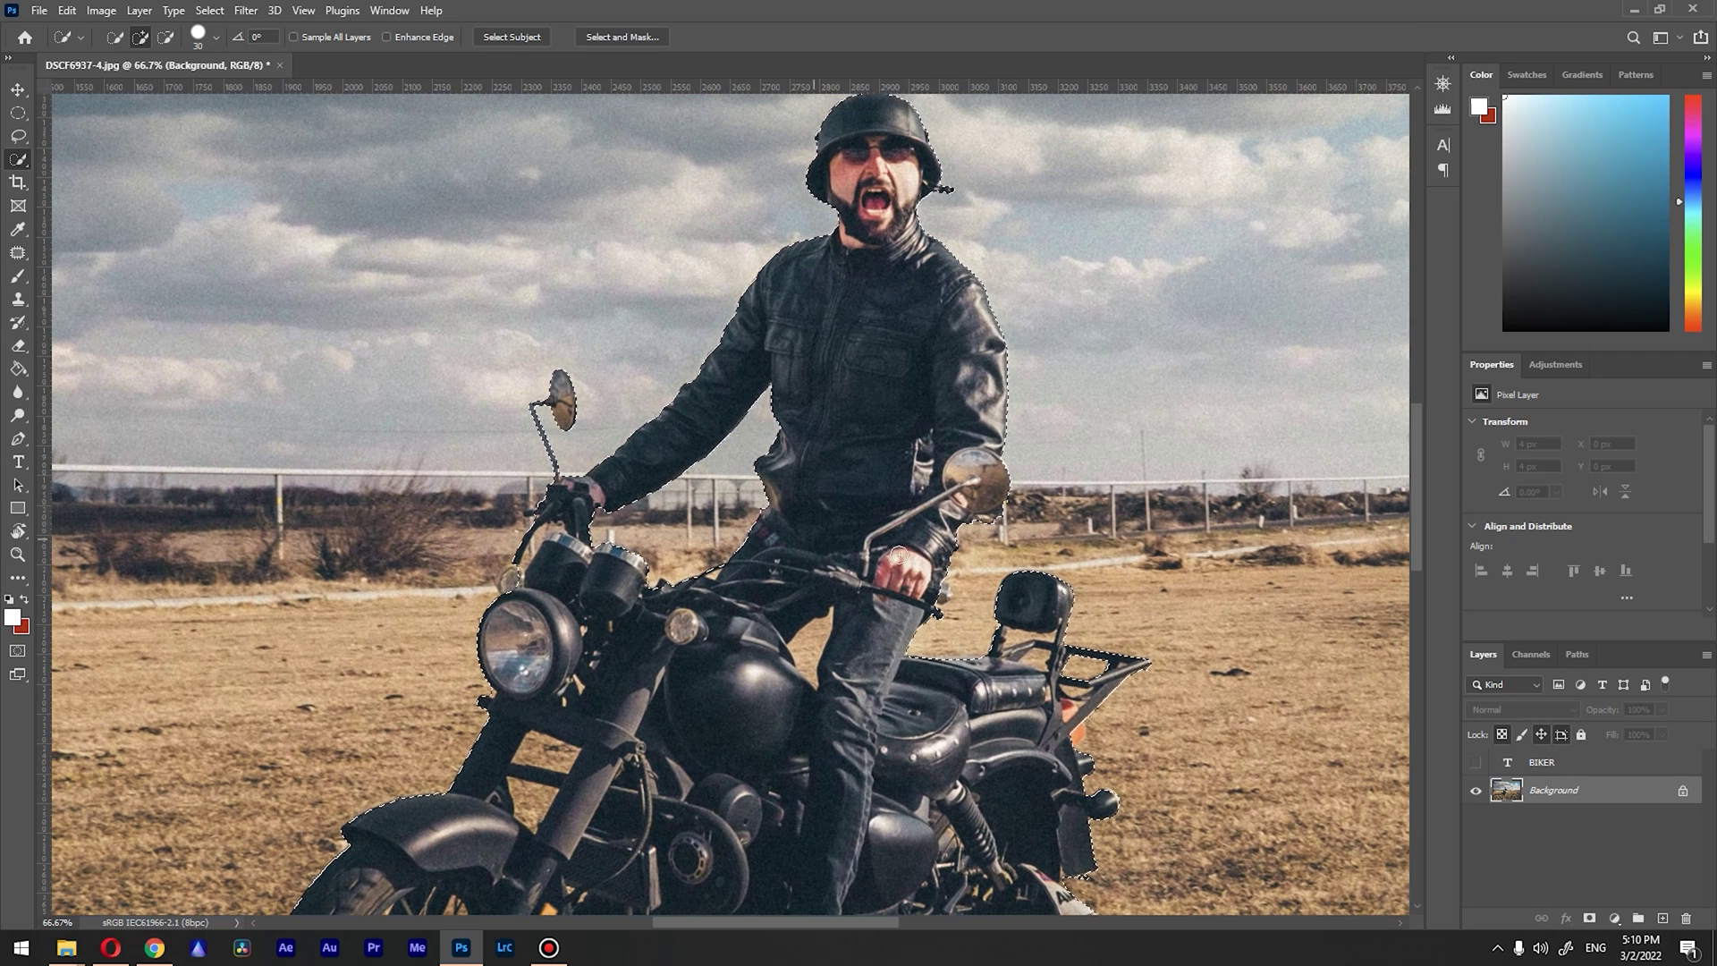
# Show the BIKER layer and add a layer mask from the biker selection
pyautogui.click(1476, 764)
pyautogui.click(1559, 765)
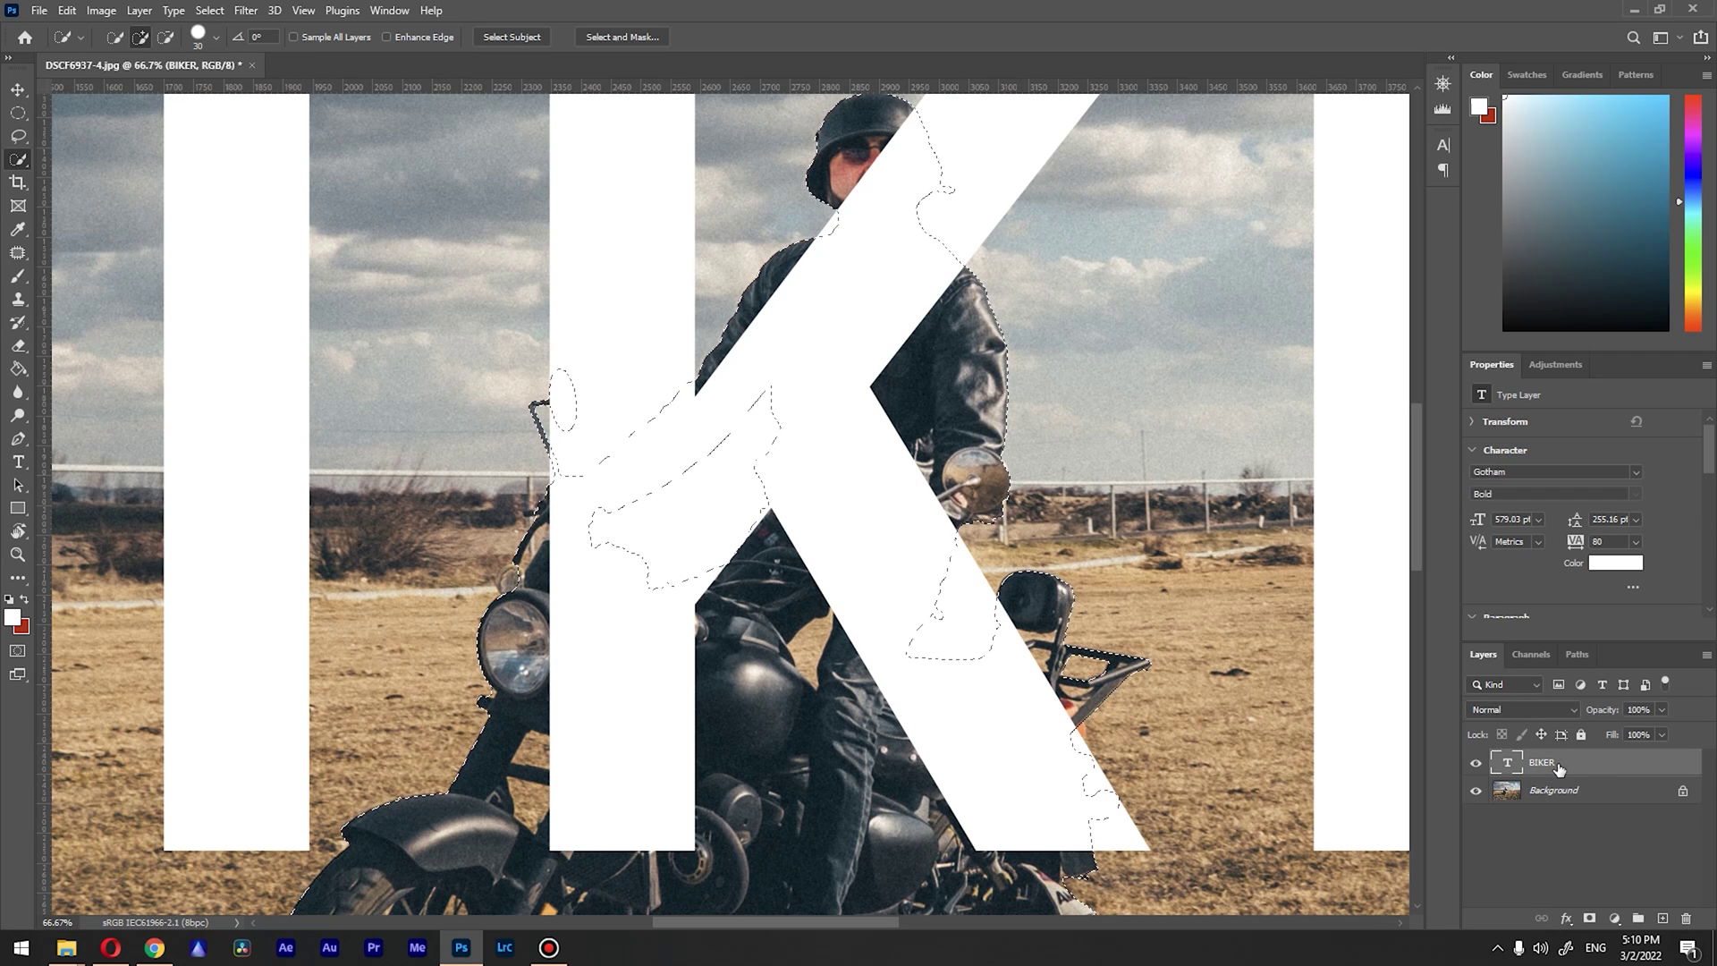
pyautogui.click(1591, 920)
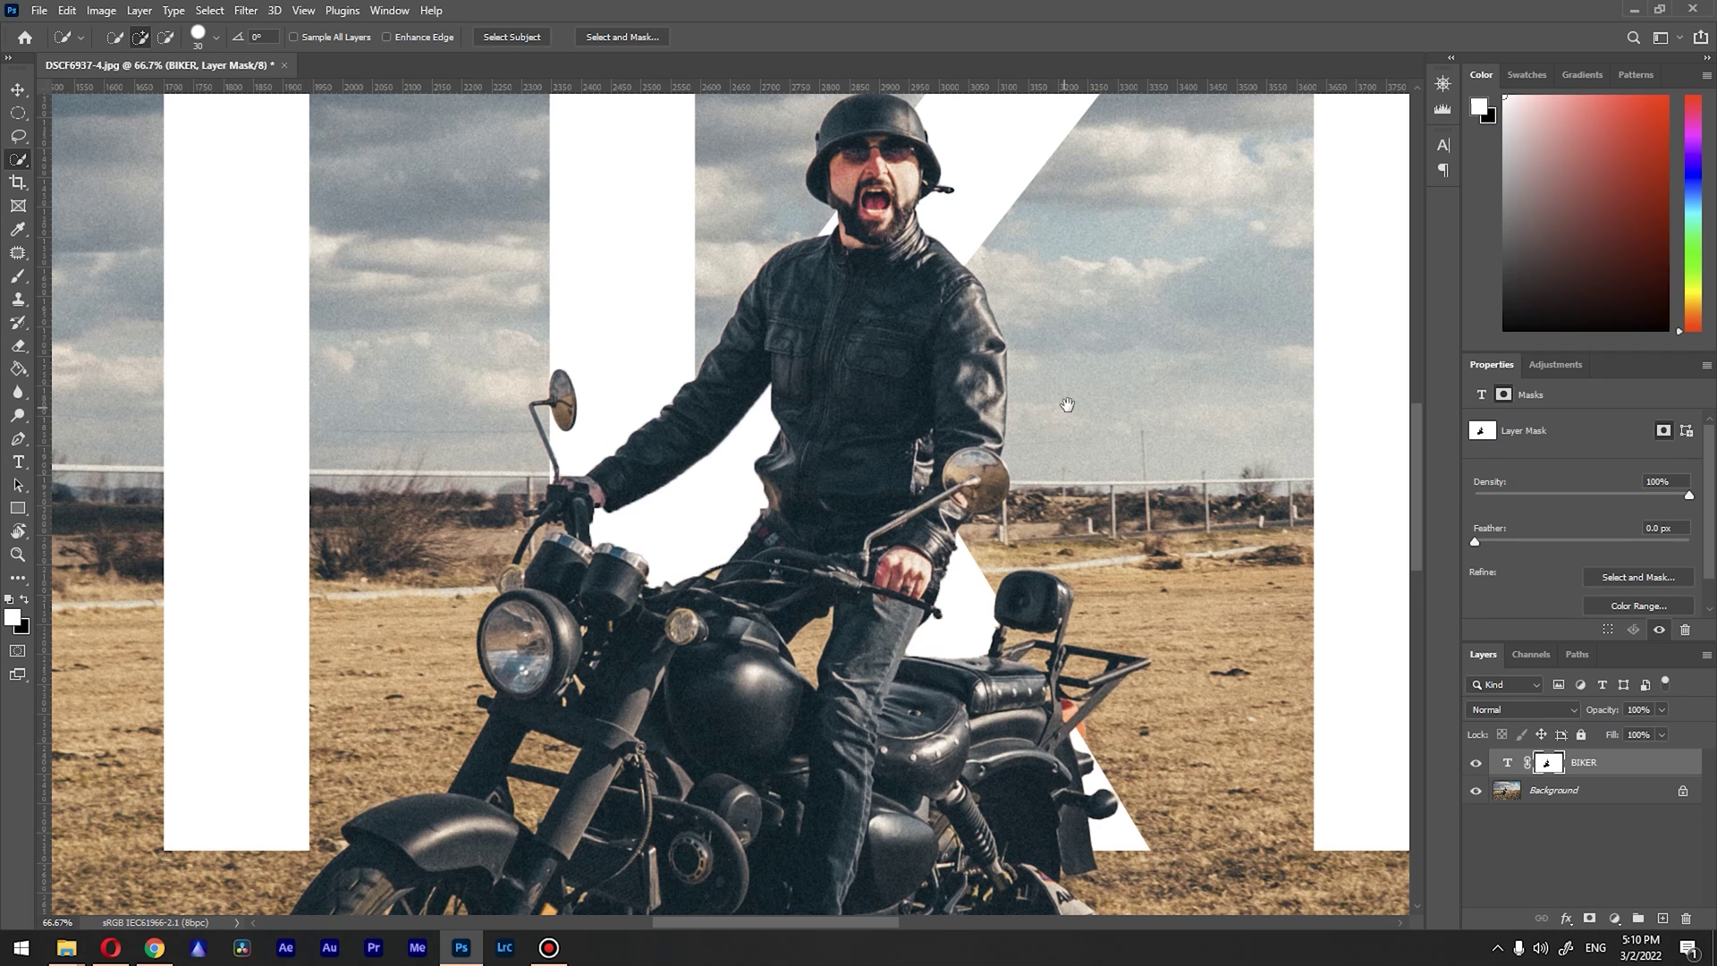
# View the BIKER mask on its own, then inspect its edges in the composite
pyautogui.moveTo(1061, 402); pyautogui.dragTo(1032, 573)
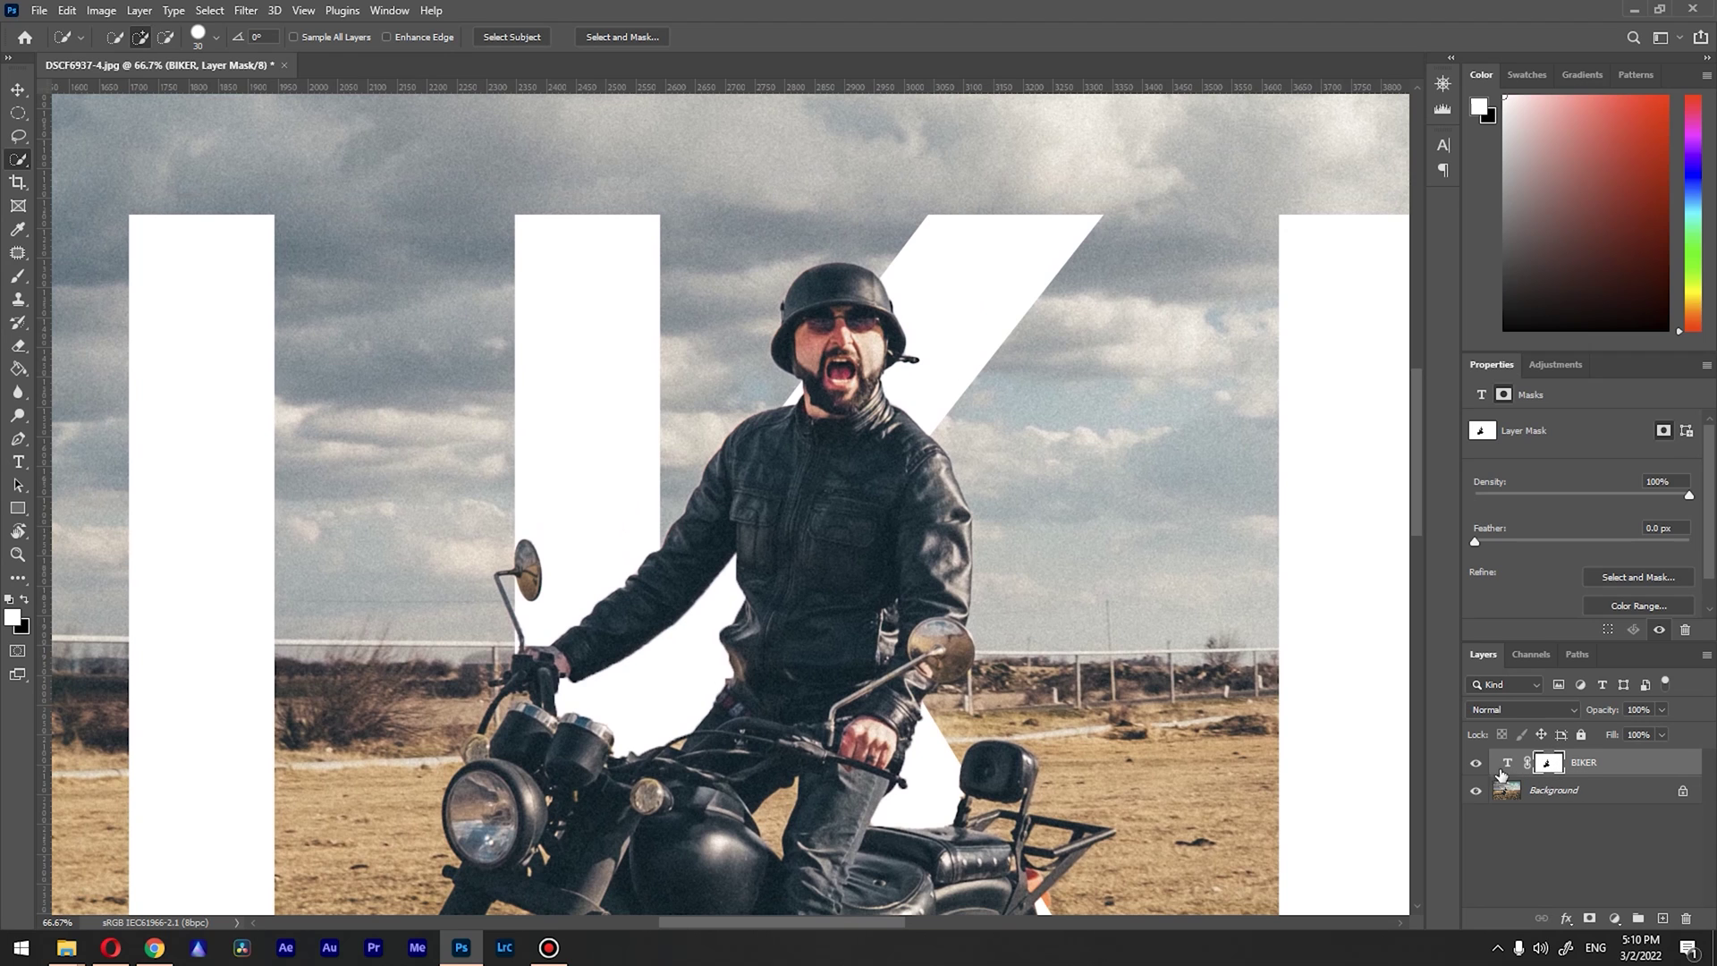
pyautogui.keyDown('alt'); pyautogui.click(1550, 763); pyautogui.keyUp('alt')
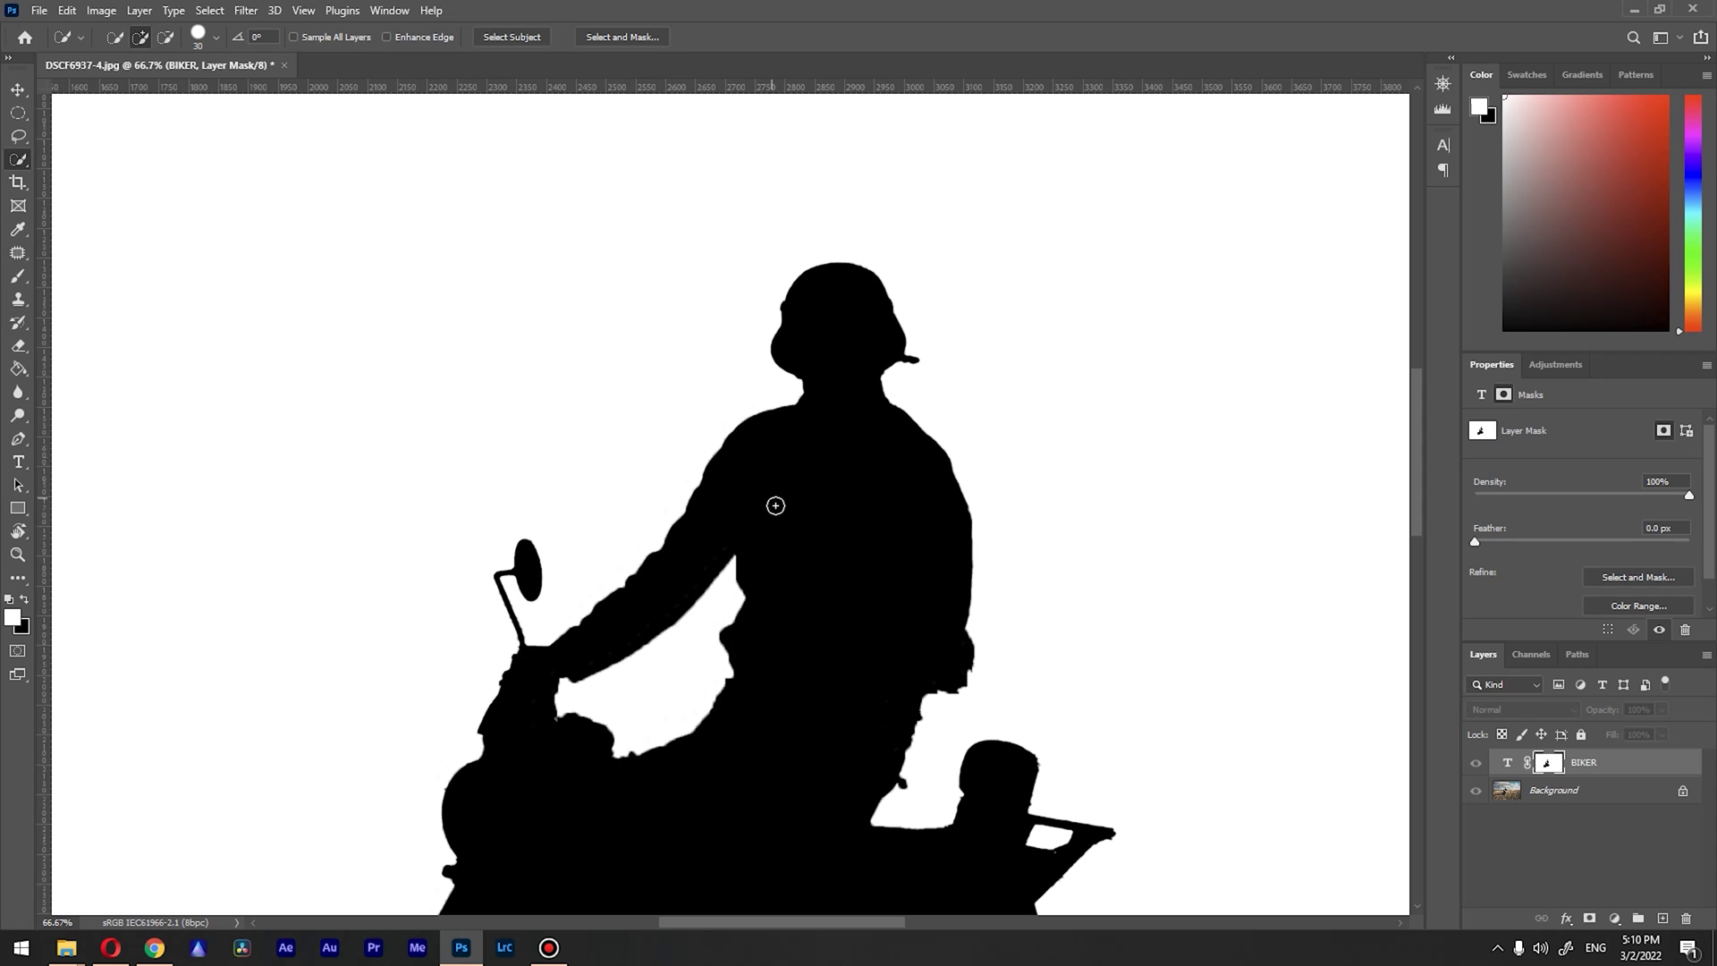
pyautogui.keyDown('alt'); pyautogui.click(1551, 766); pyautogui.keyUp('alt')
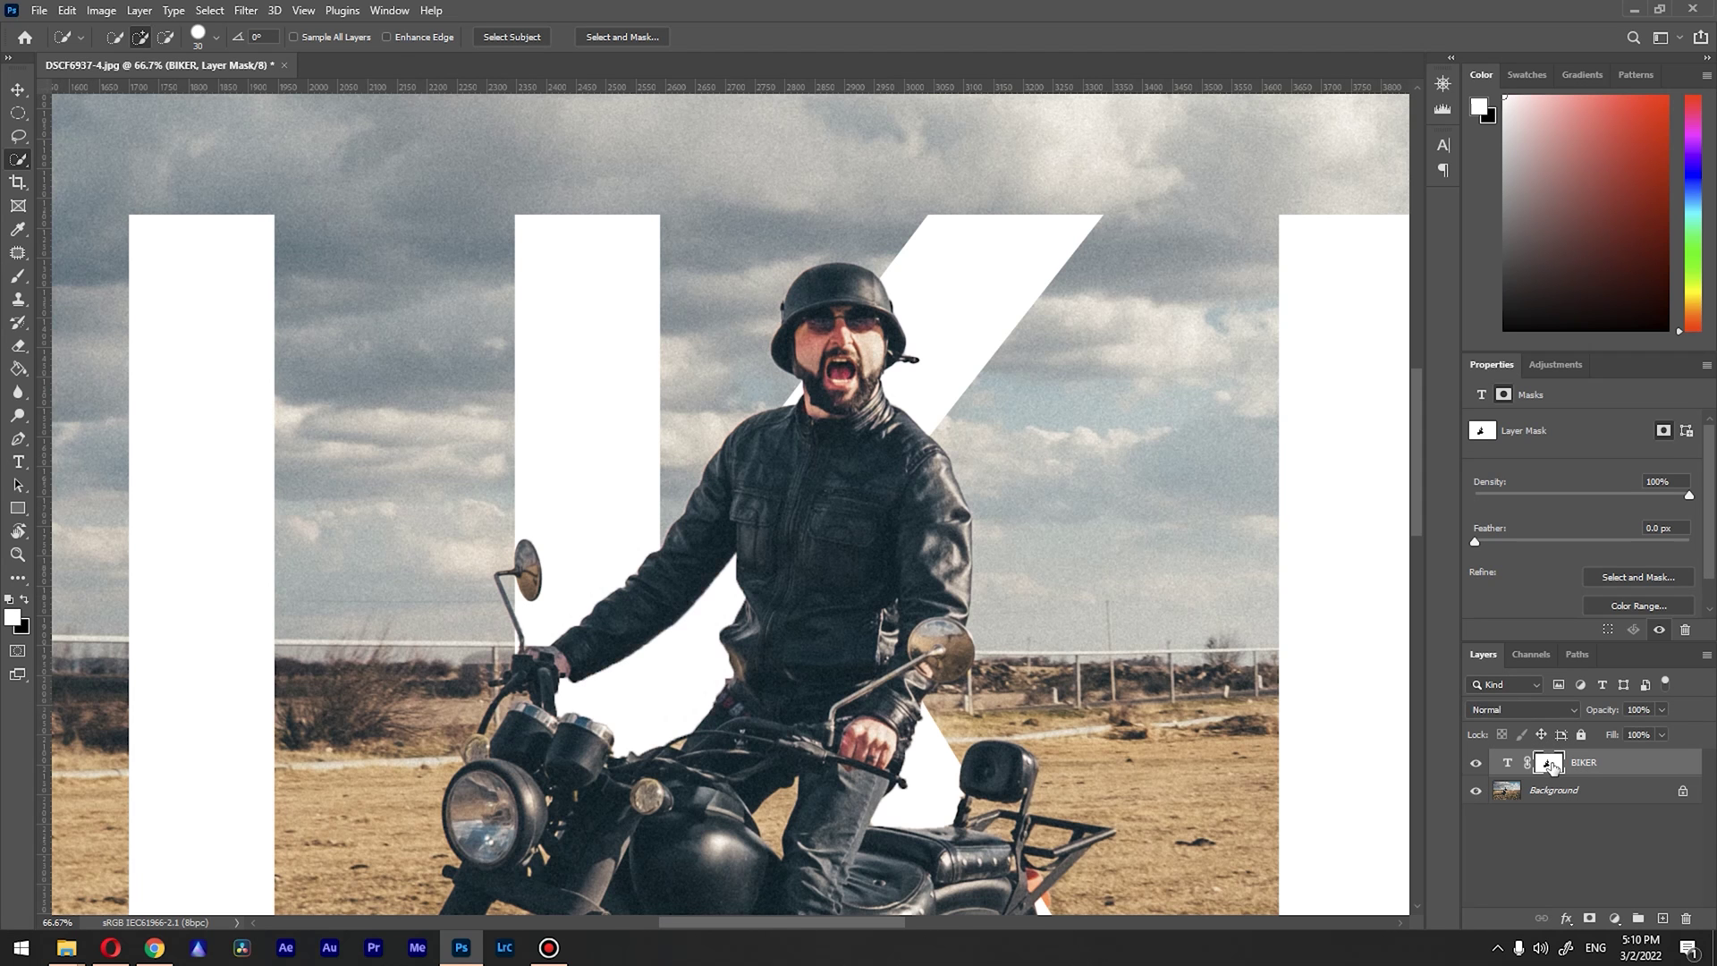
pyautogui.moveTo(979, 452); pyautogui.dragTo(1037, 273)
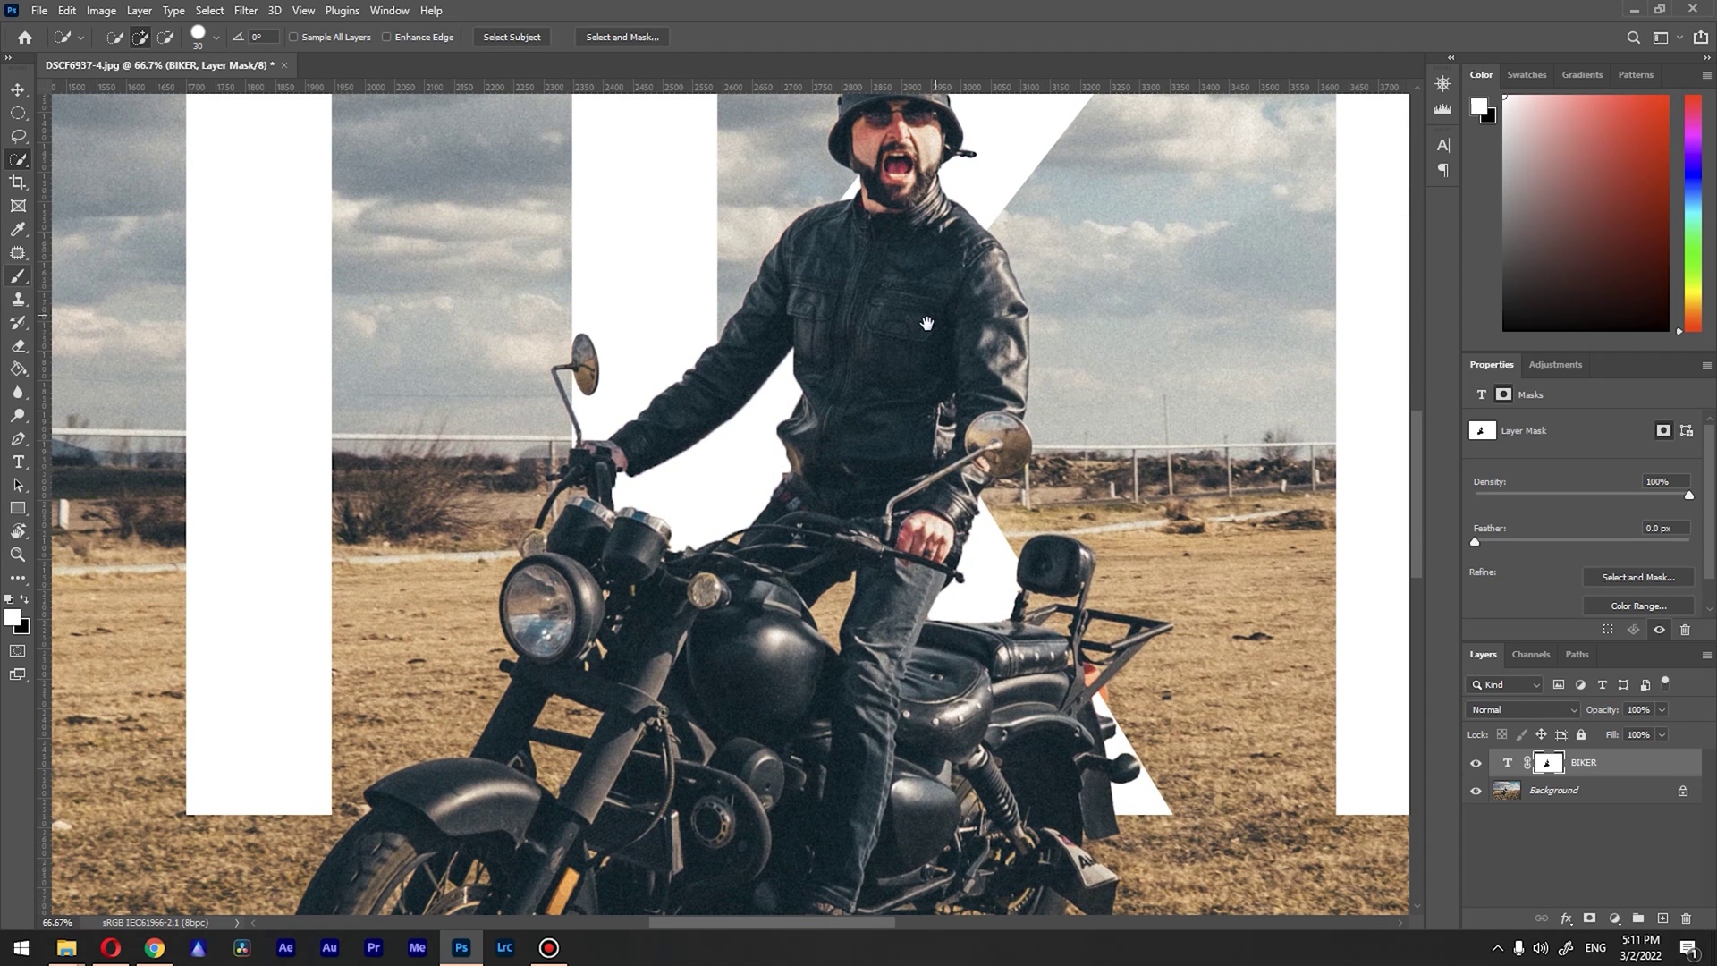
pyautogui.moveTo(926, 324); pyautogui.dragTo(972, 304)
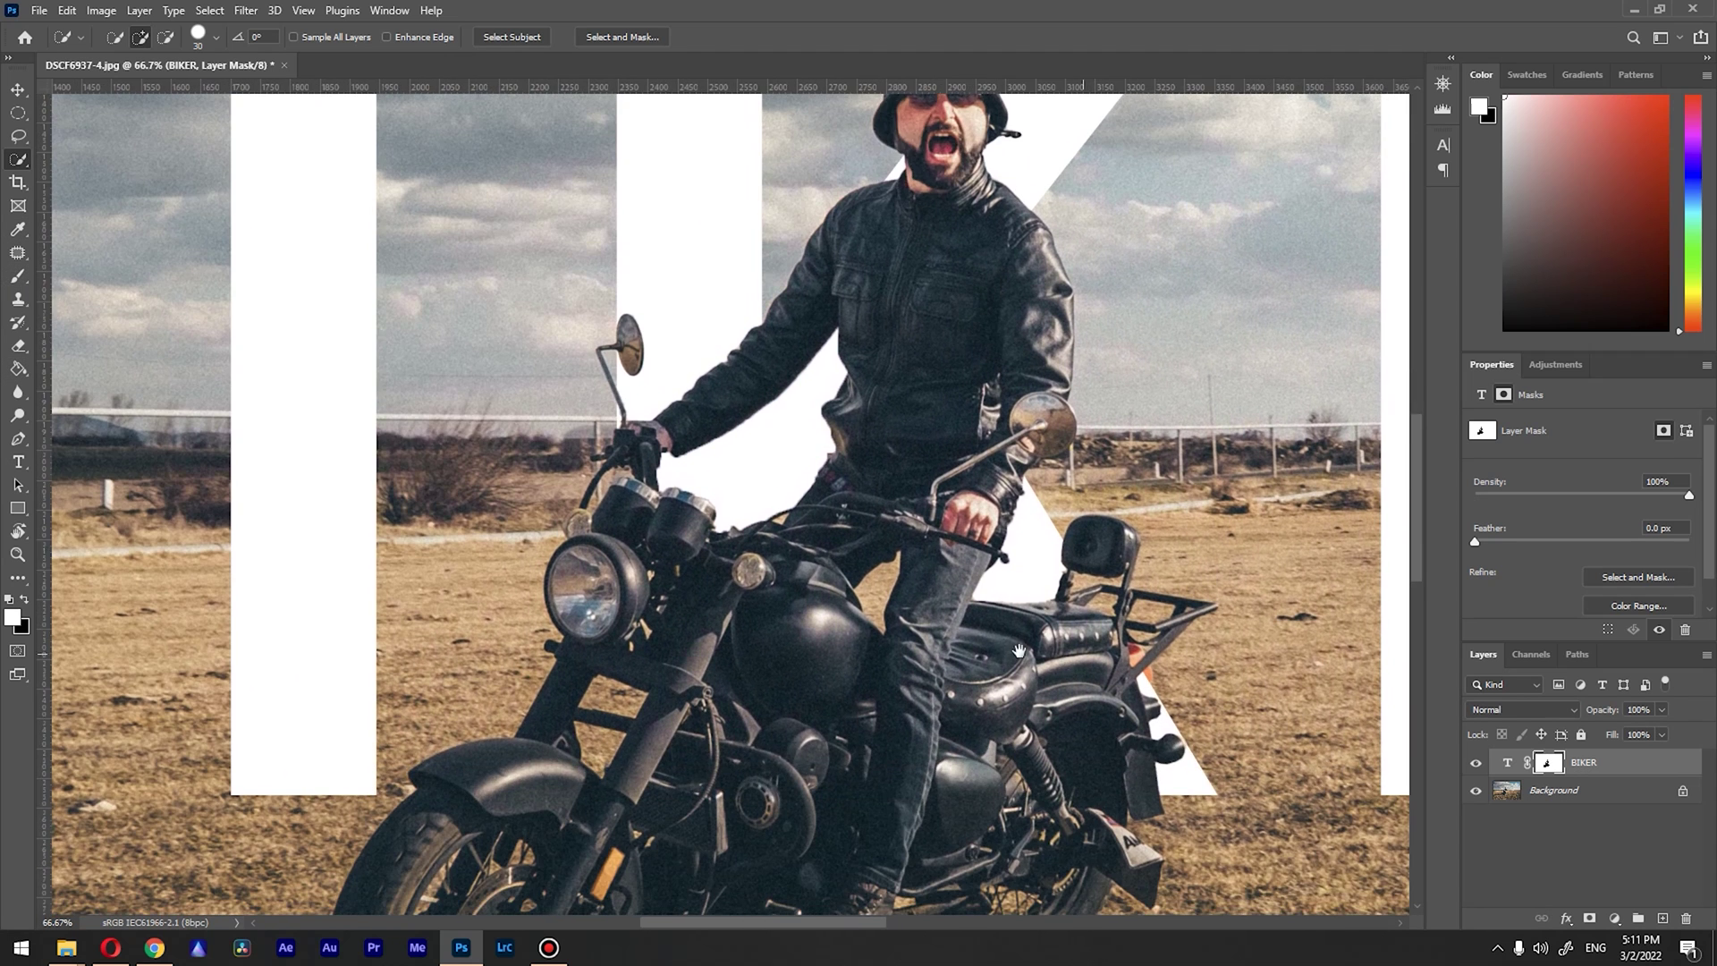
# Pan to the biker and zoom to 500% on his collar edge
pyautogui.moveTo(1067, 662); pyautogui.dragTo(992, 592)
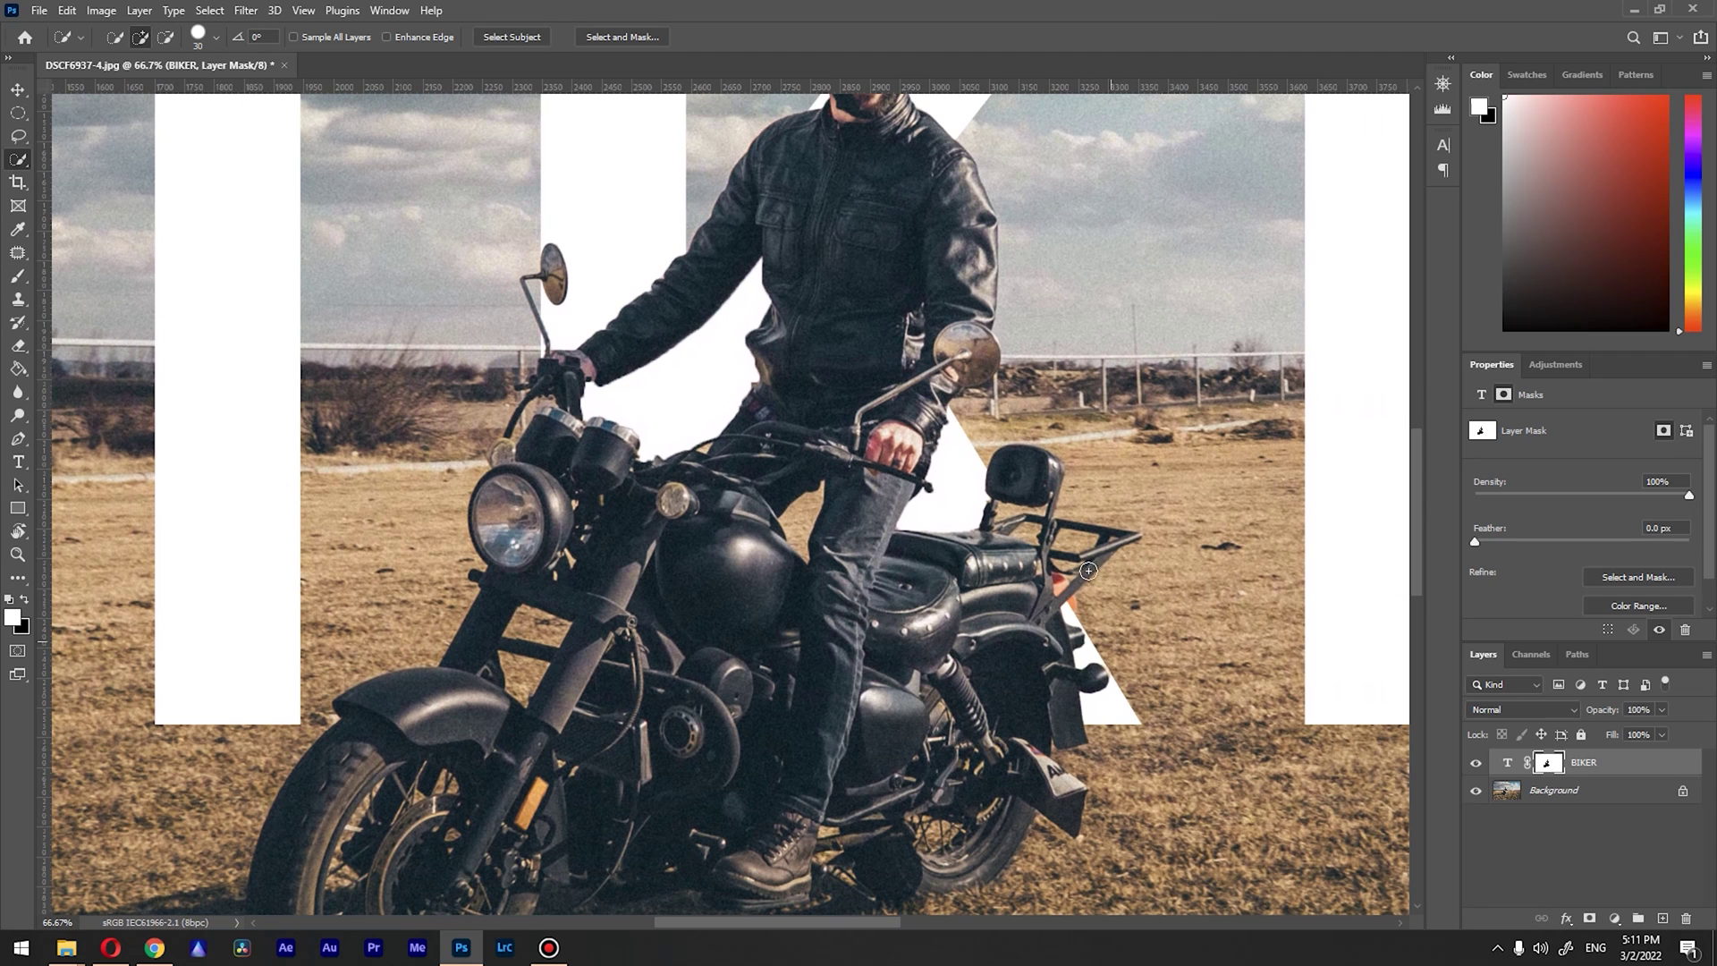
pyautogui.moveTo(902, 453); pyautogui.dragTo(773, 612)
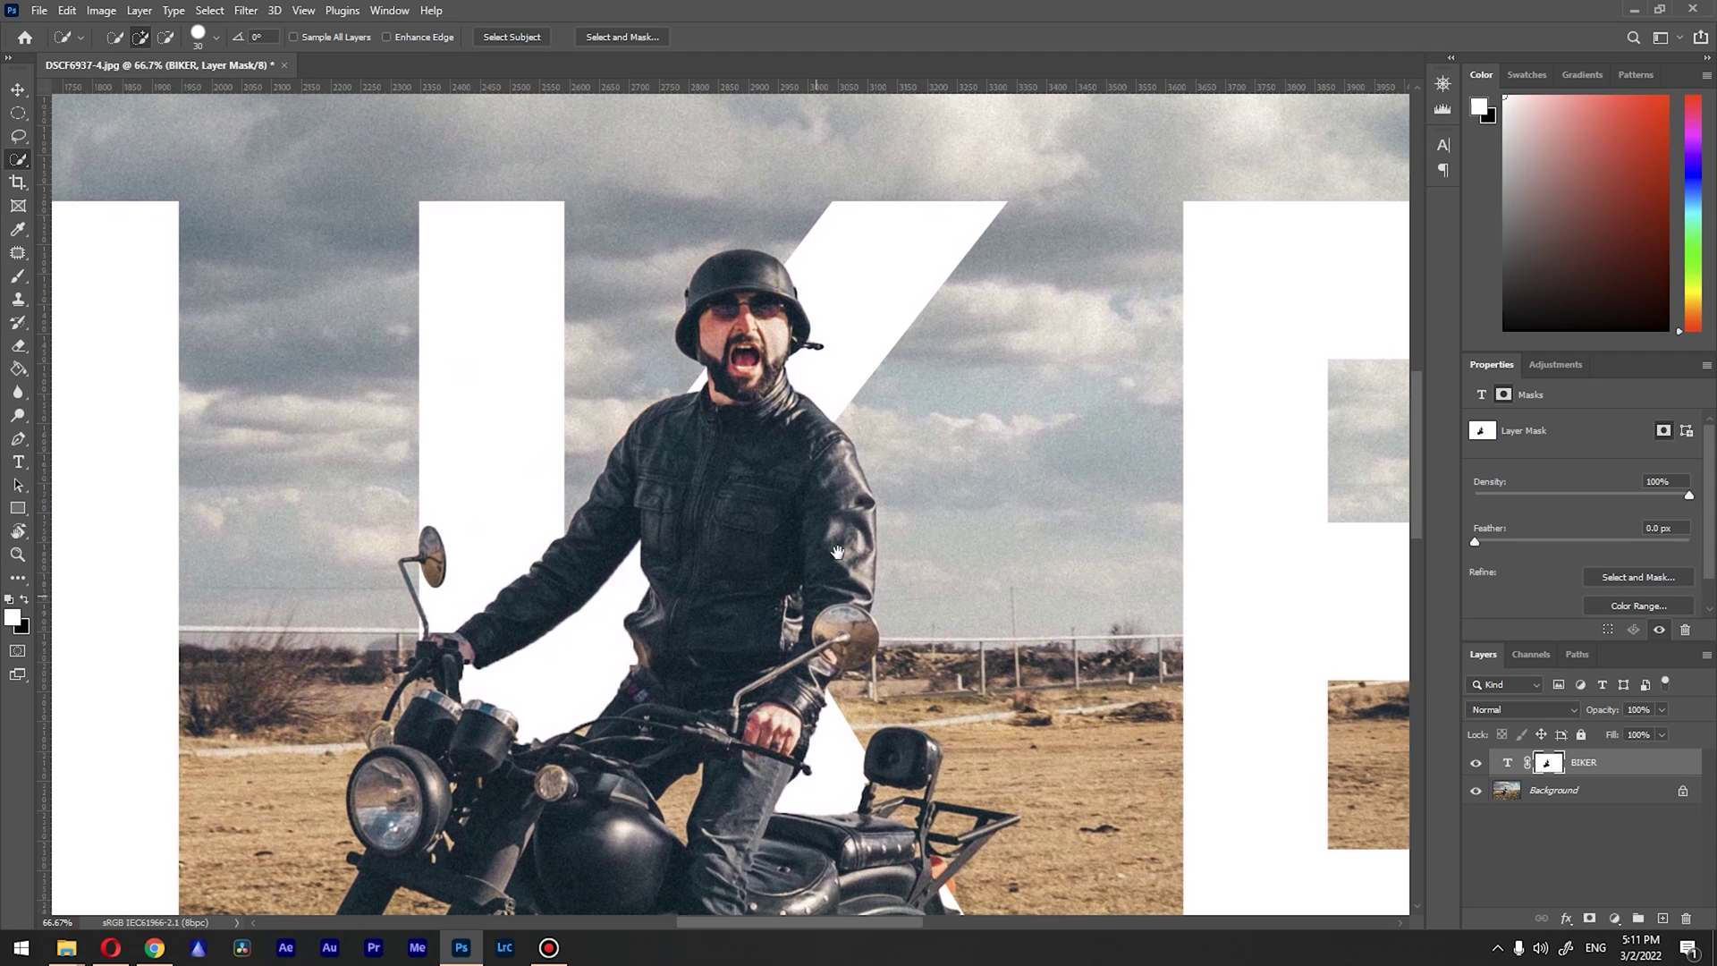
pyautogui.moveTo(740, 537); pyautogui.dragTo(776, 428)
pyautogui.moveTo(771, 547); pyautogui.dragTo(859, 494)
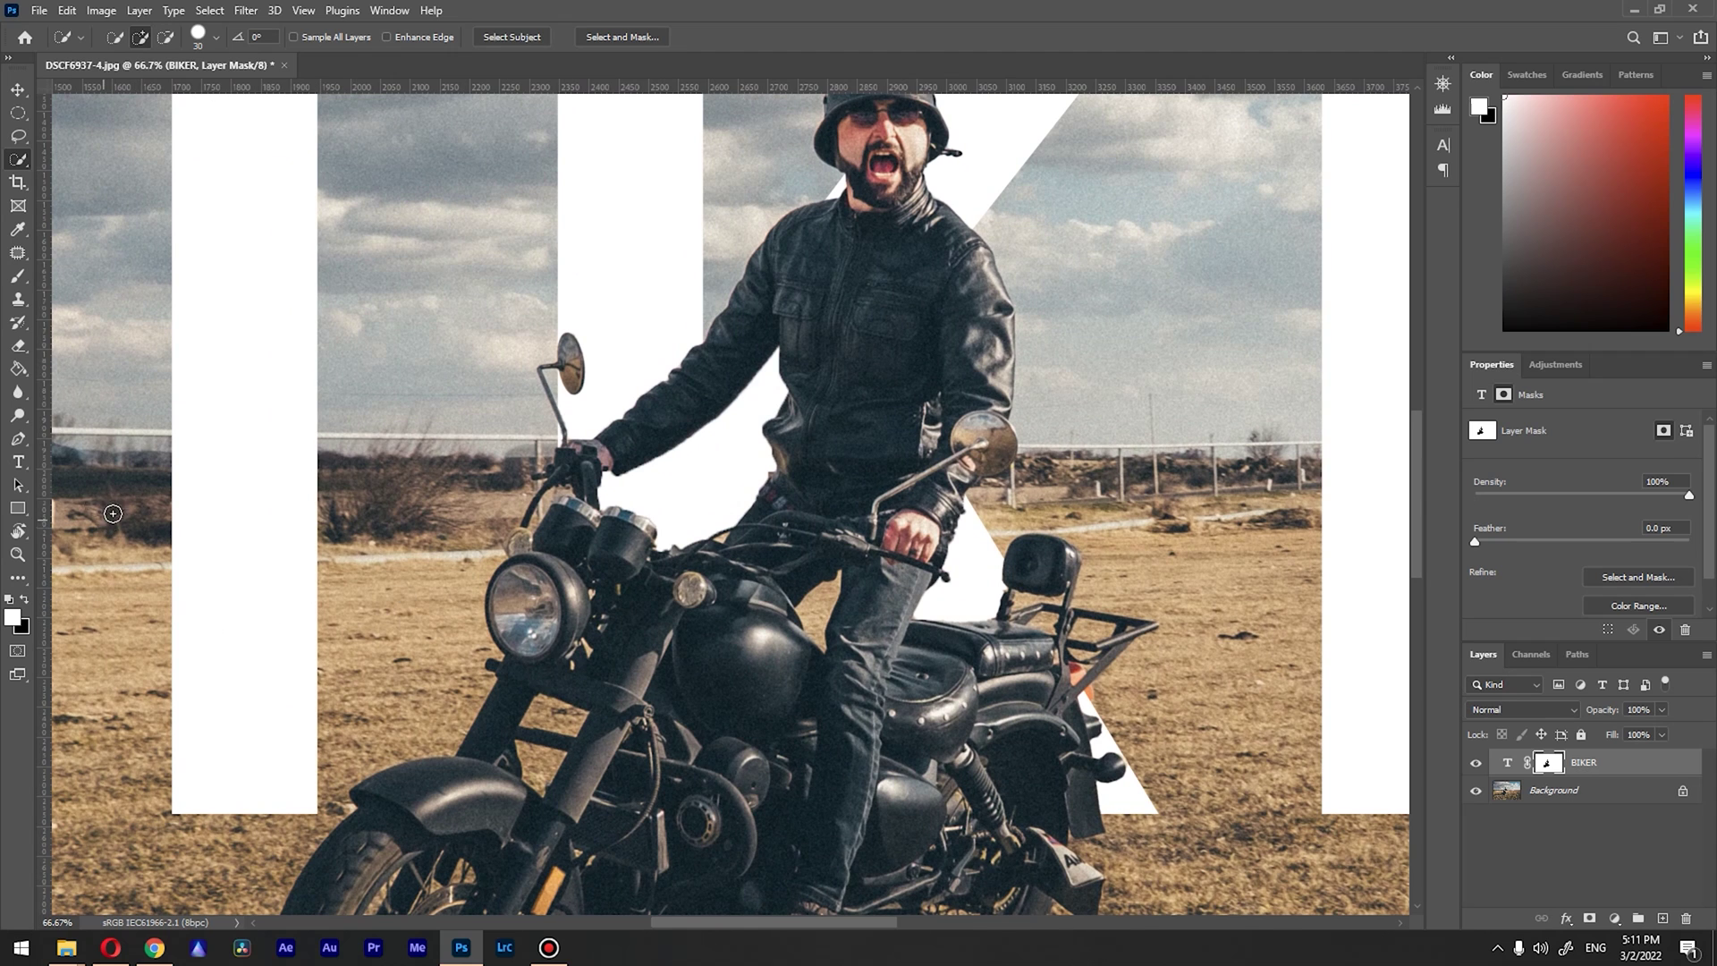
pyautogui.click(17, 555)
pyautogui.moveTo(765, 258); pyautogui.dragTo(864, 445)
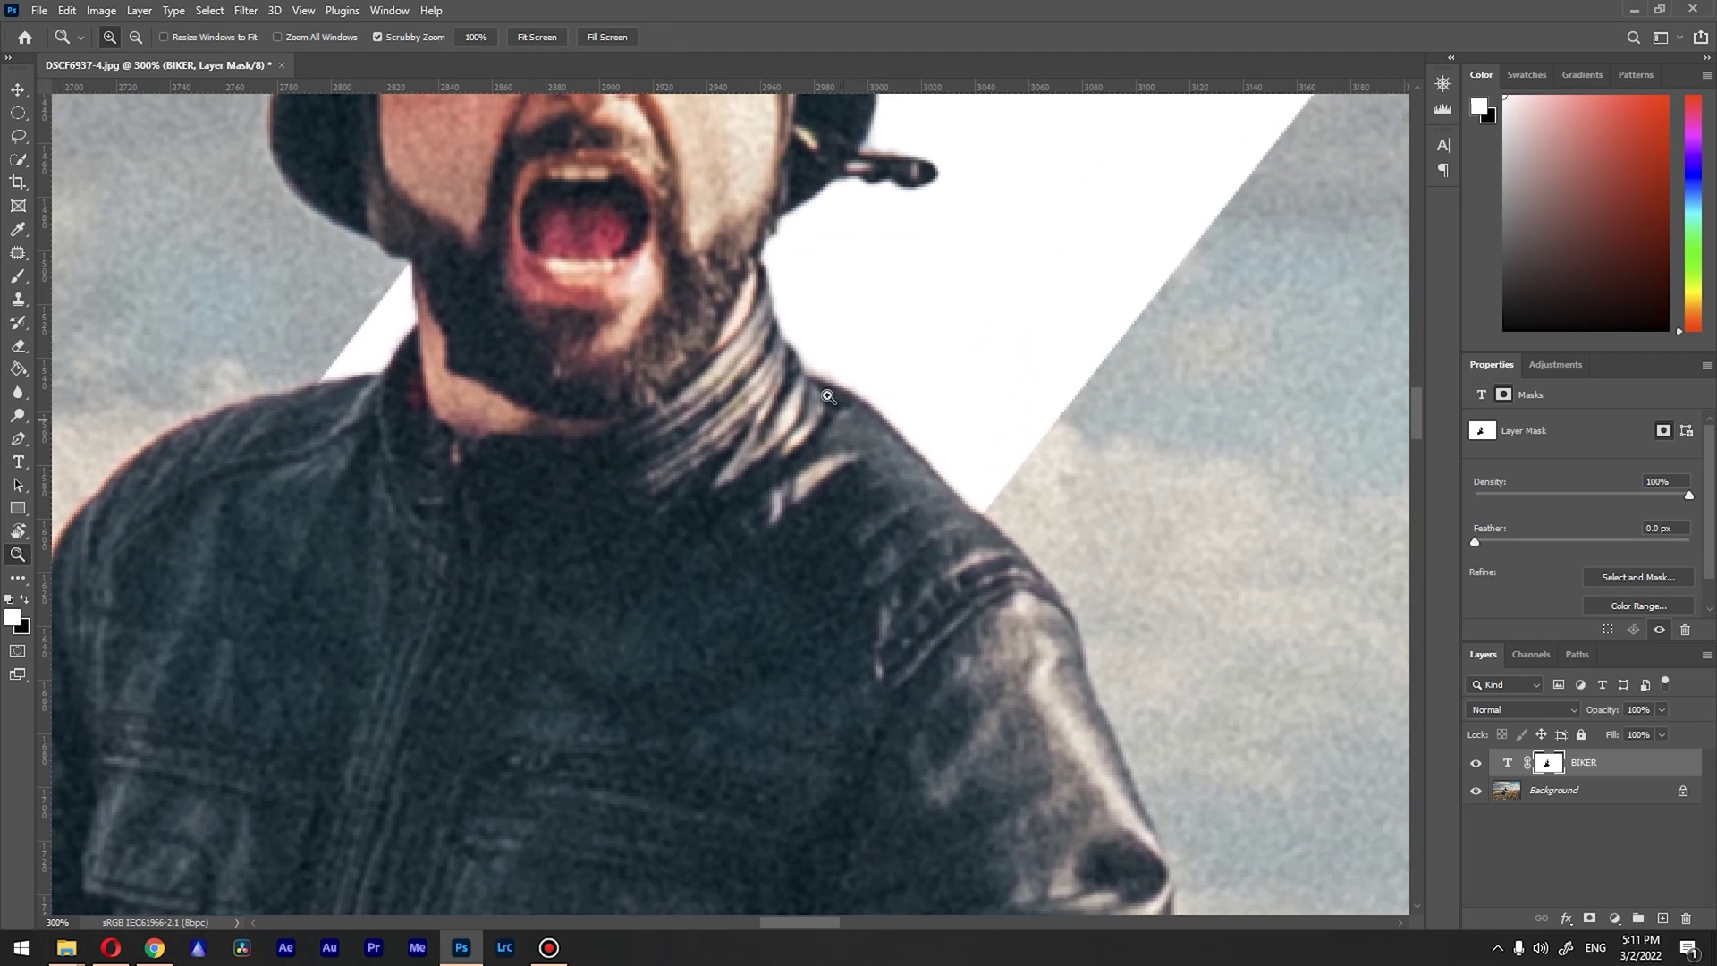
pyautogui.click(821, 379)
pyautogui.click(819, 375)
# Zoom back out, then frame the seat and rear rack at 100% with the Brush ready
pyautogui.scroll(3, 874, 459)
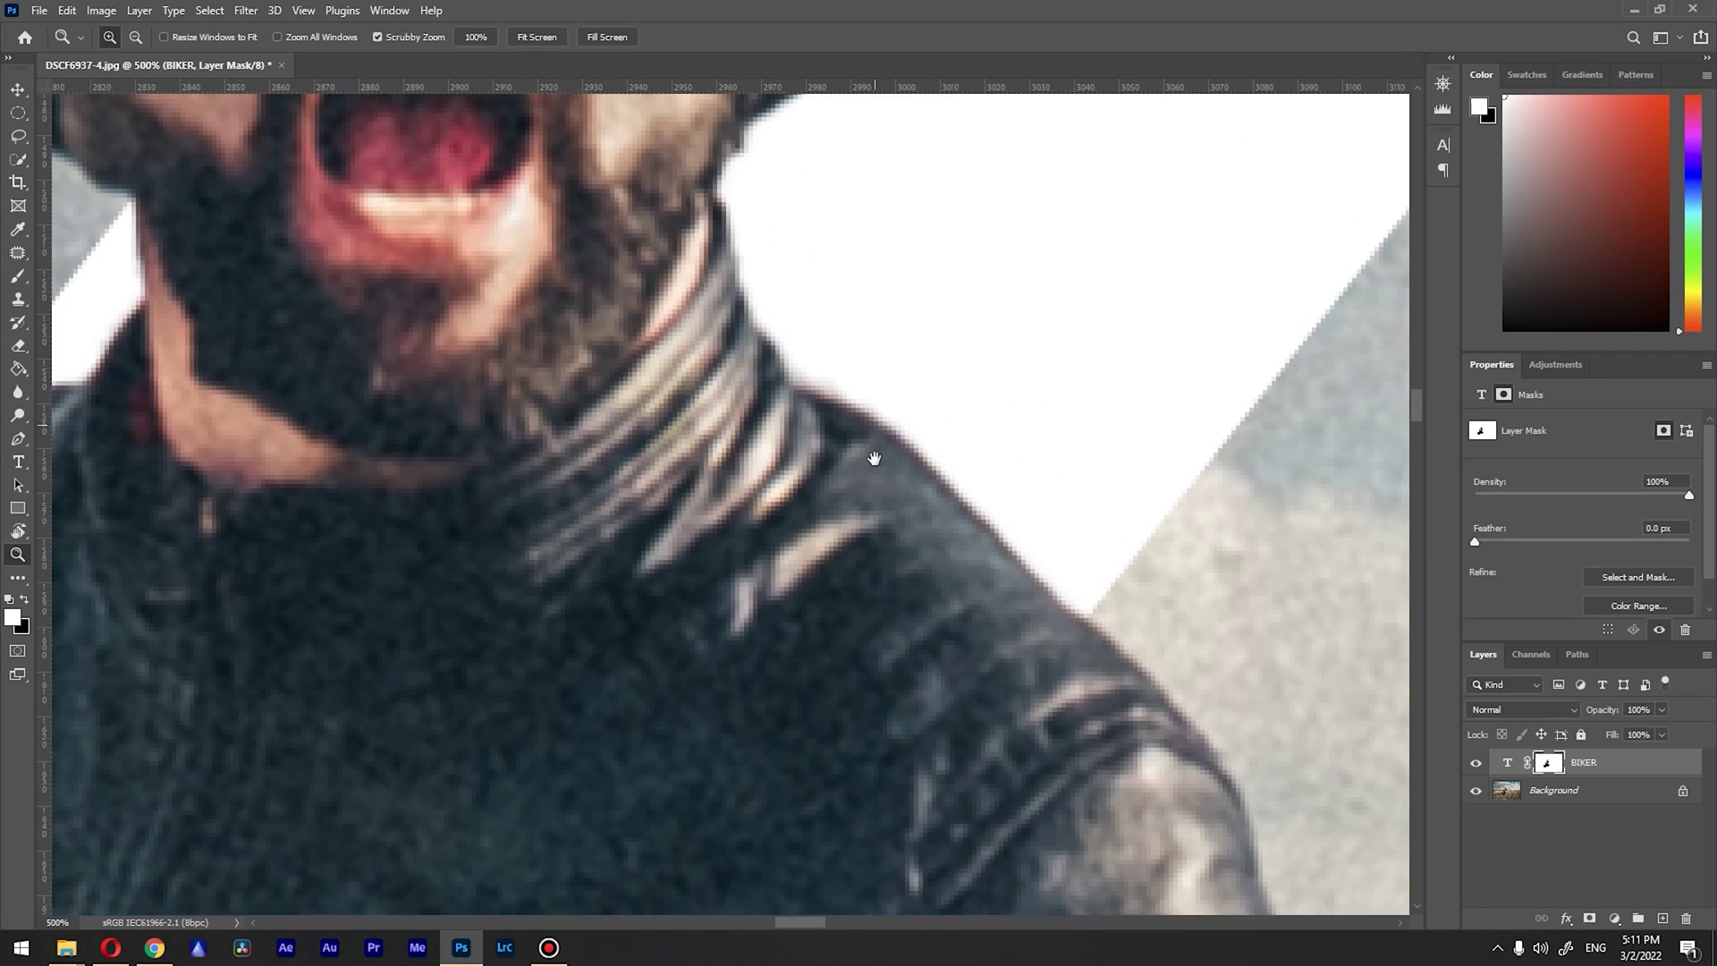
pyautogui.rightClick(869, 503)
pyautogui.click(914, 597)
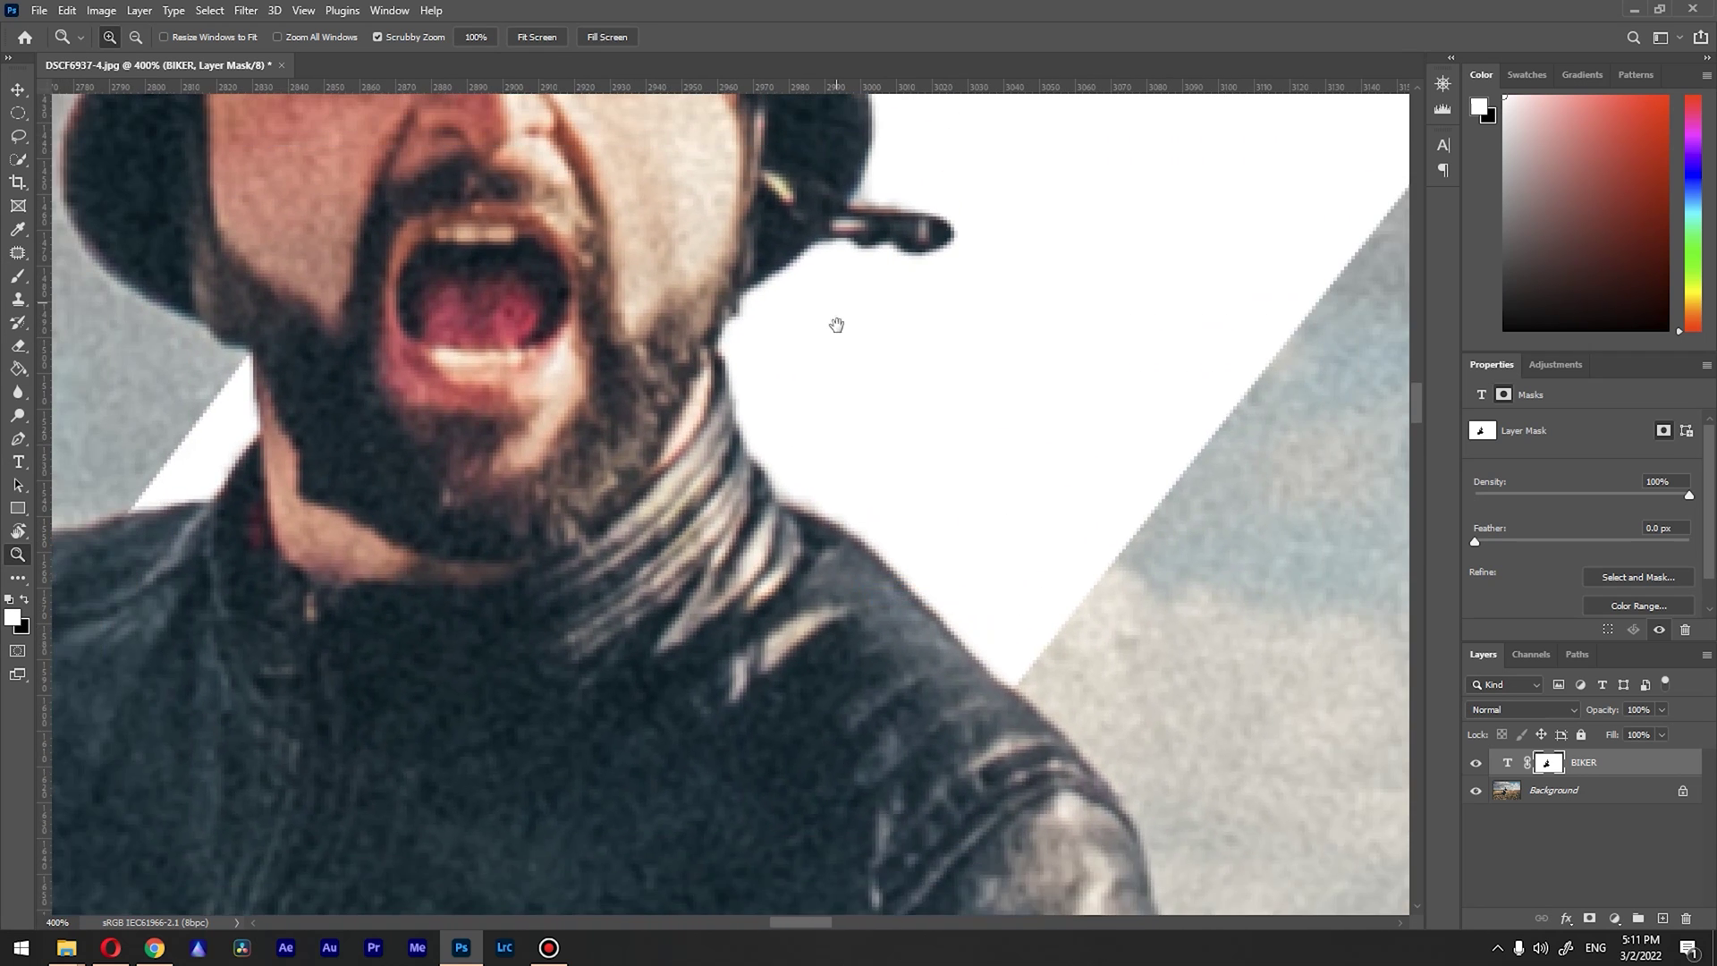
pyautogui.scroll(4, 835, 403)
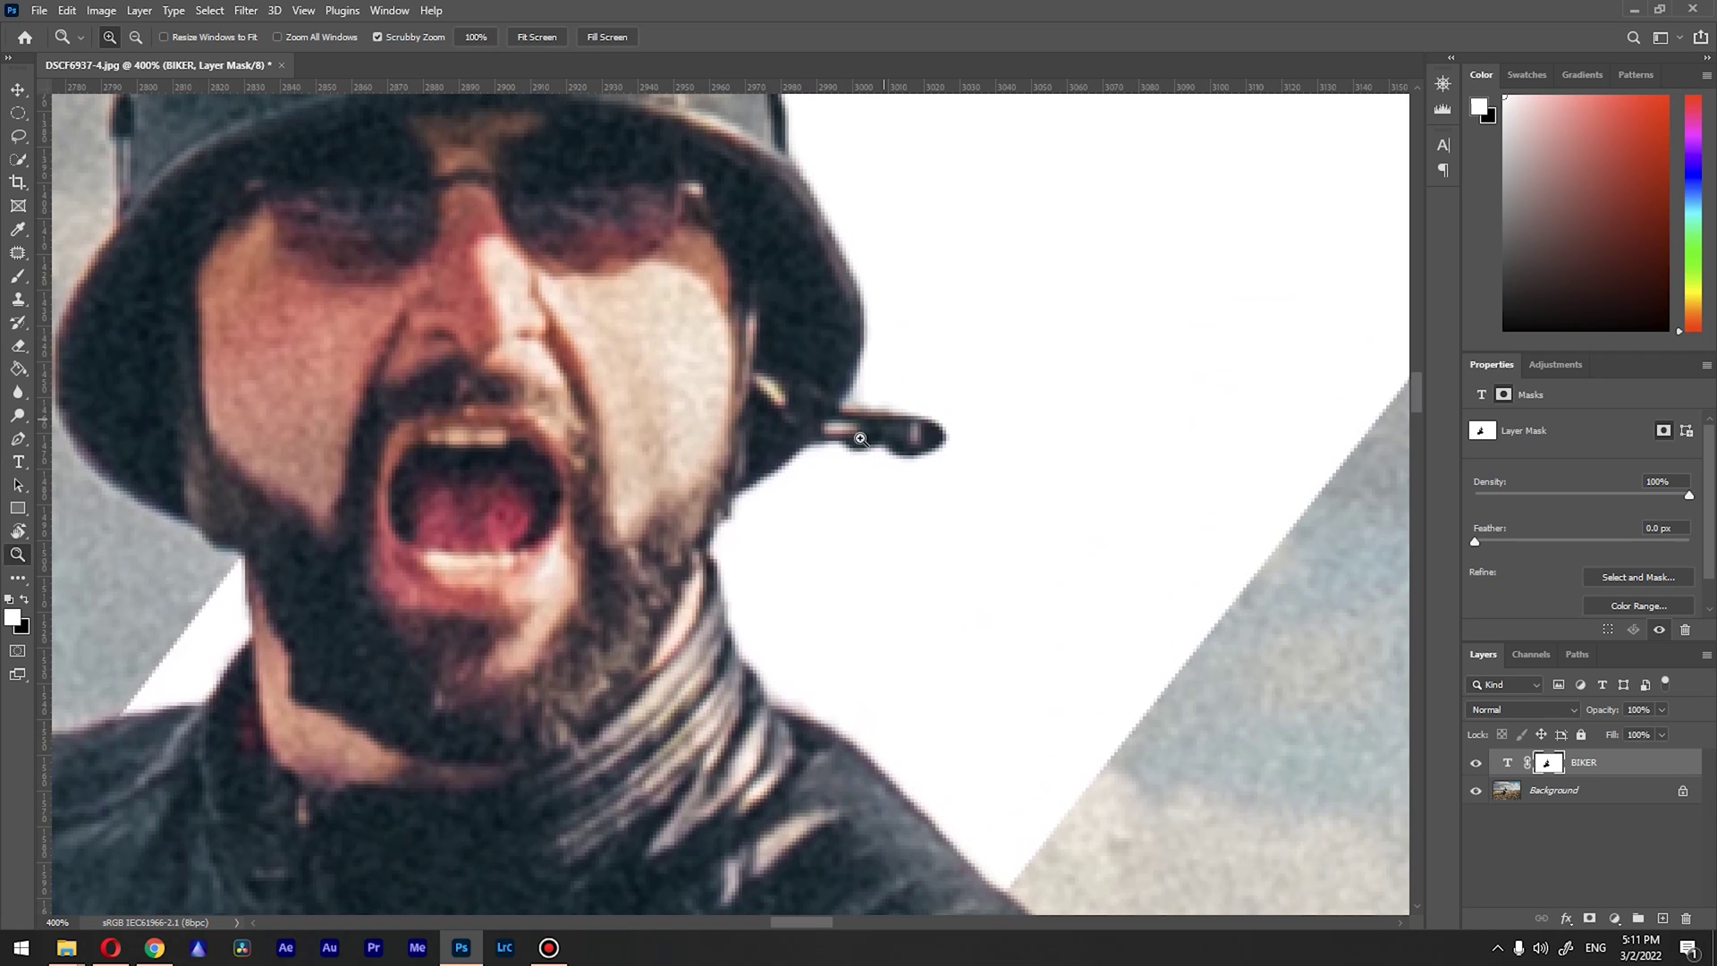
pyautogui.scroll(4, 824, 659)
pyautogui.rightClick(748, 625)
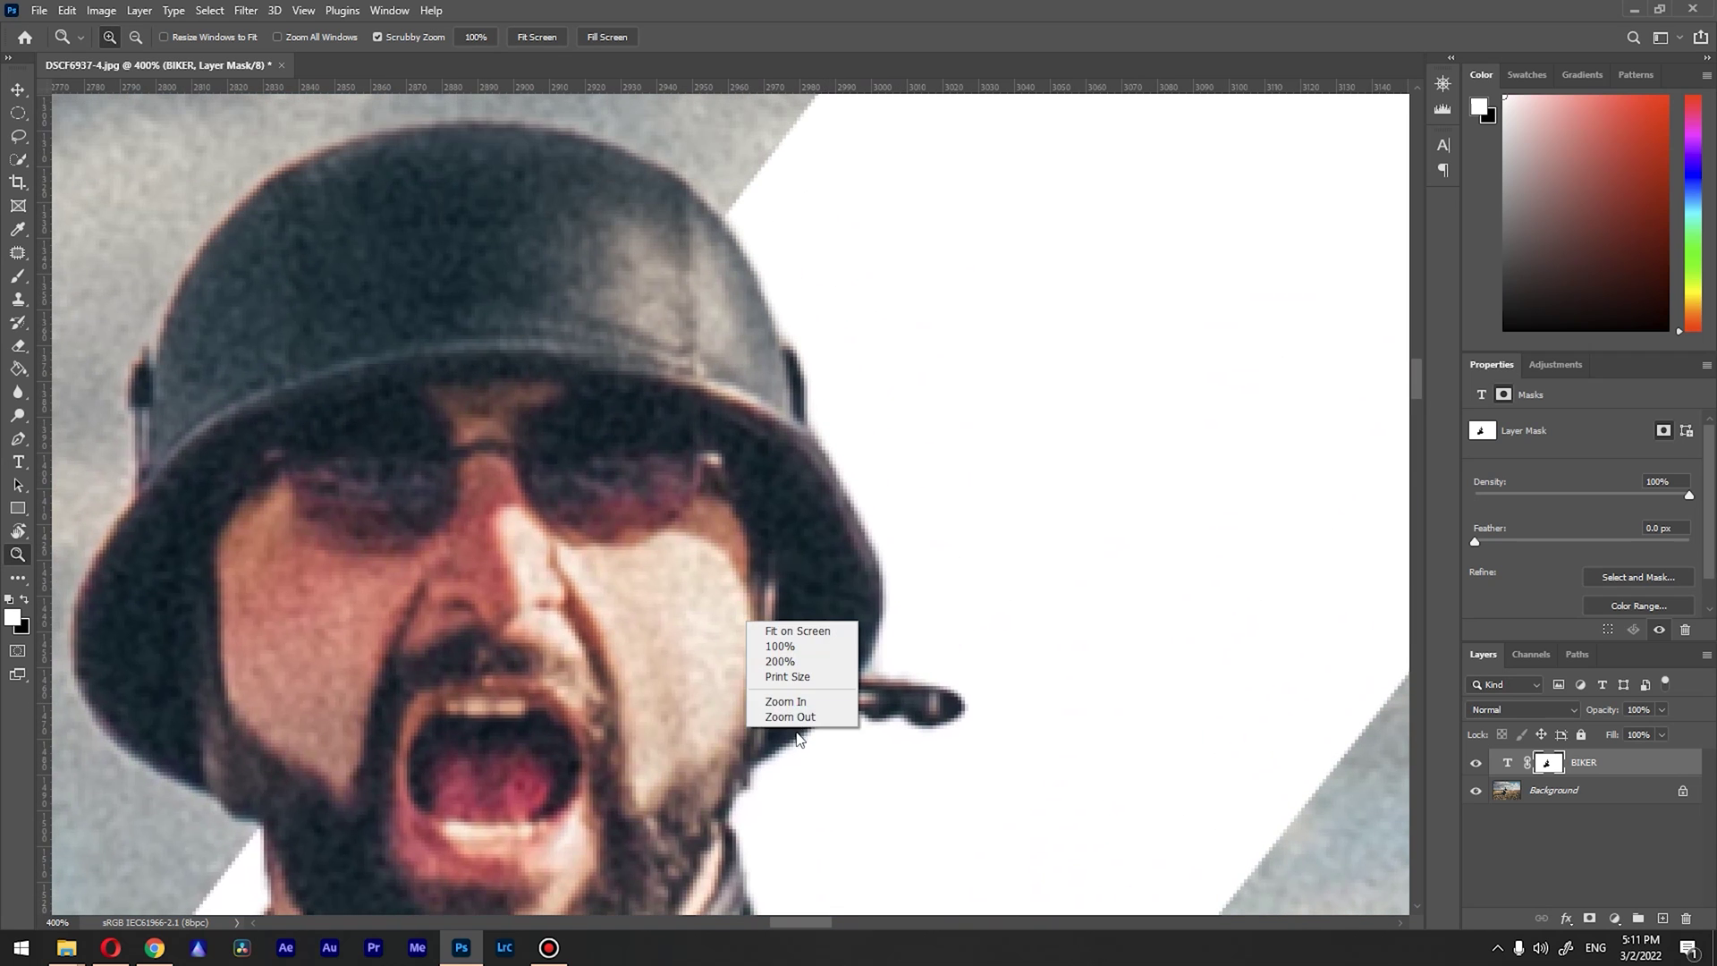
pyautogui.click(771, 720)
pyautogui.rightClick(763, 742)
pyautogui.click(780, 753)
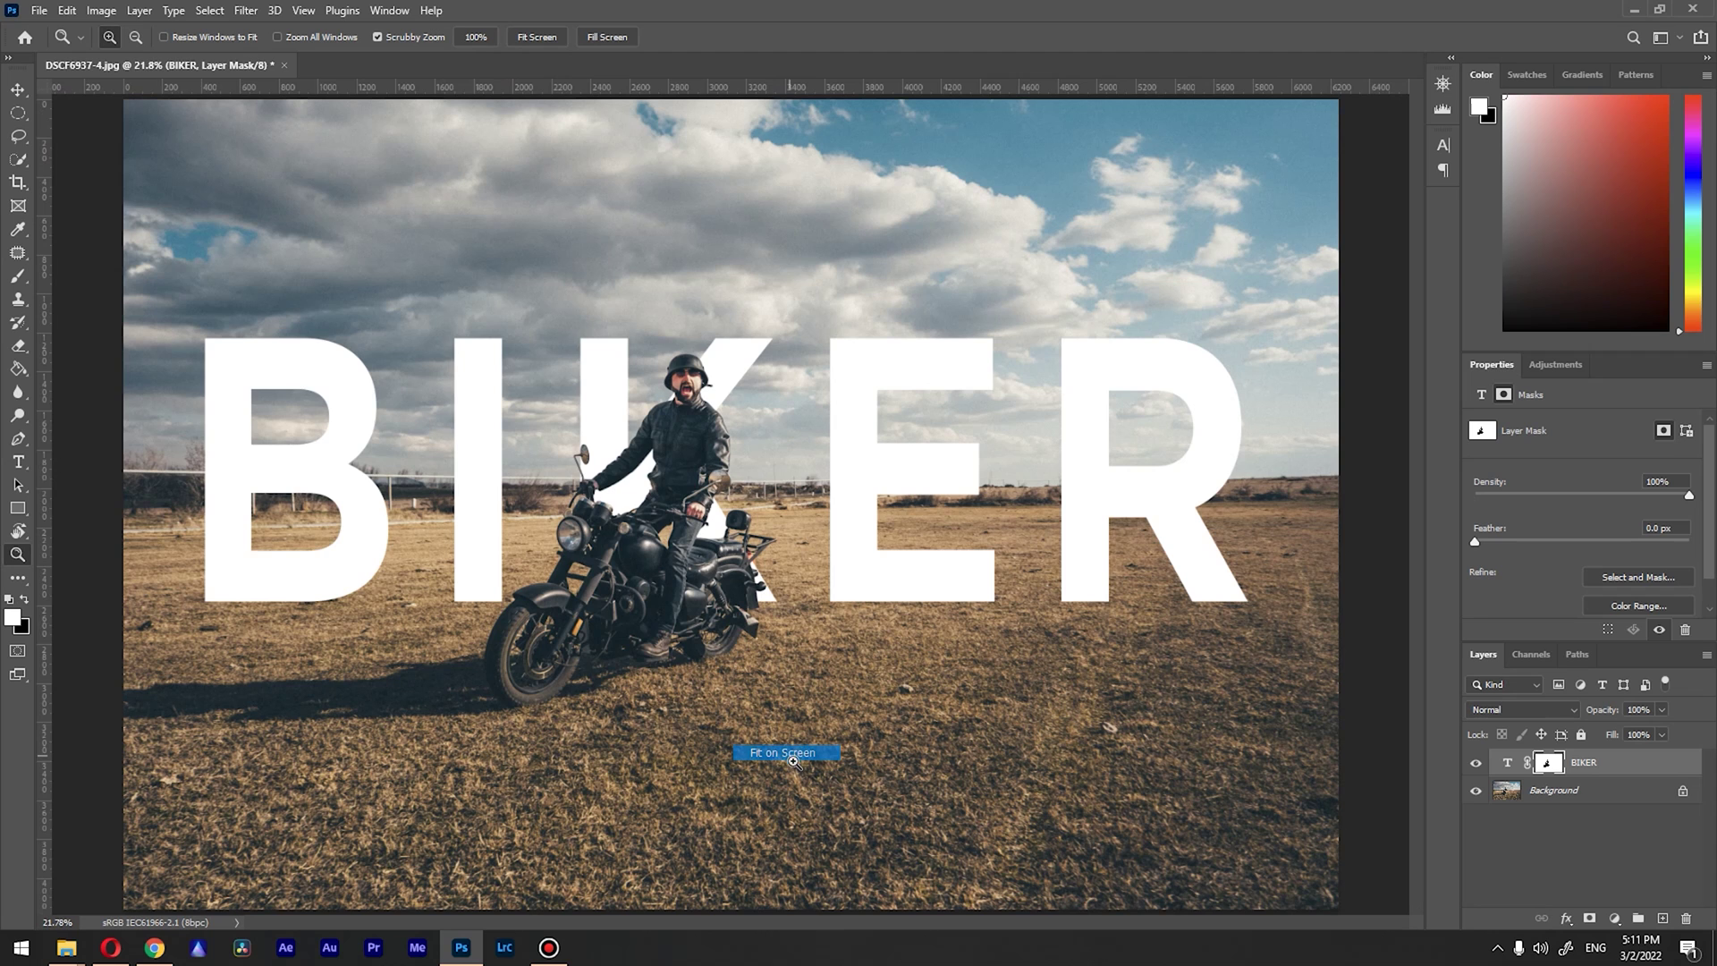
pyautogui.click(756, 498)
pyautogui.click(755, 498)
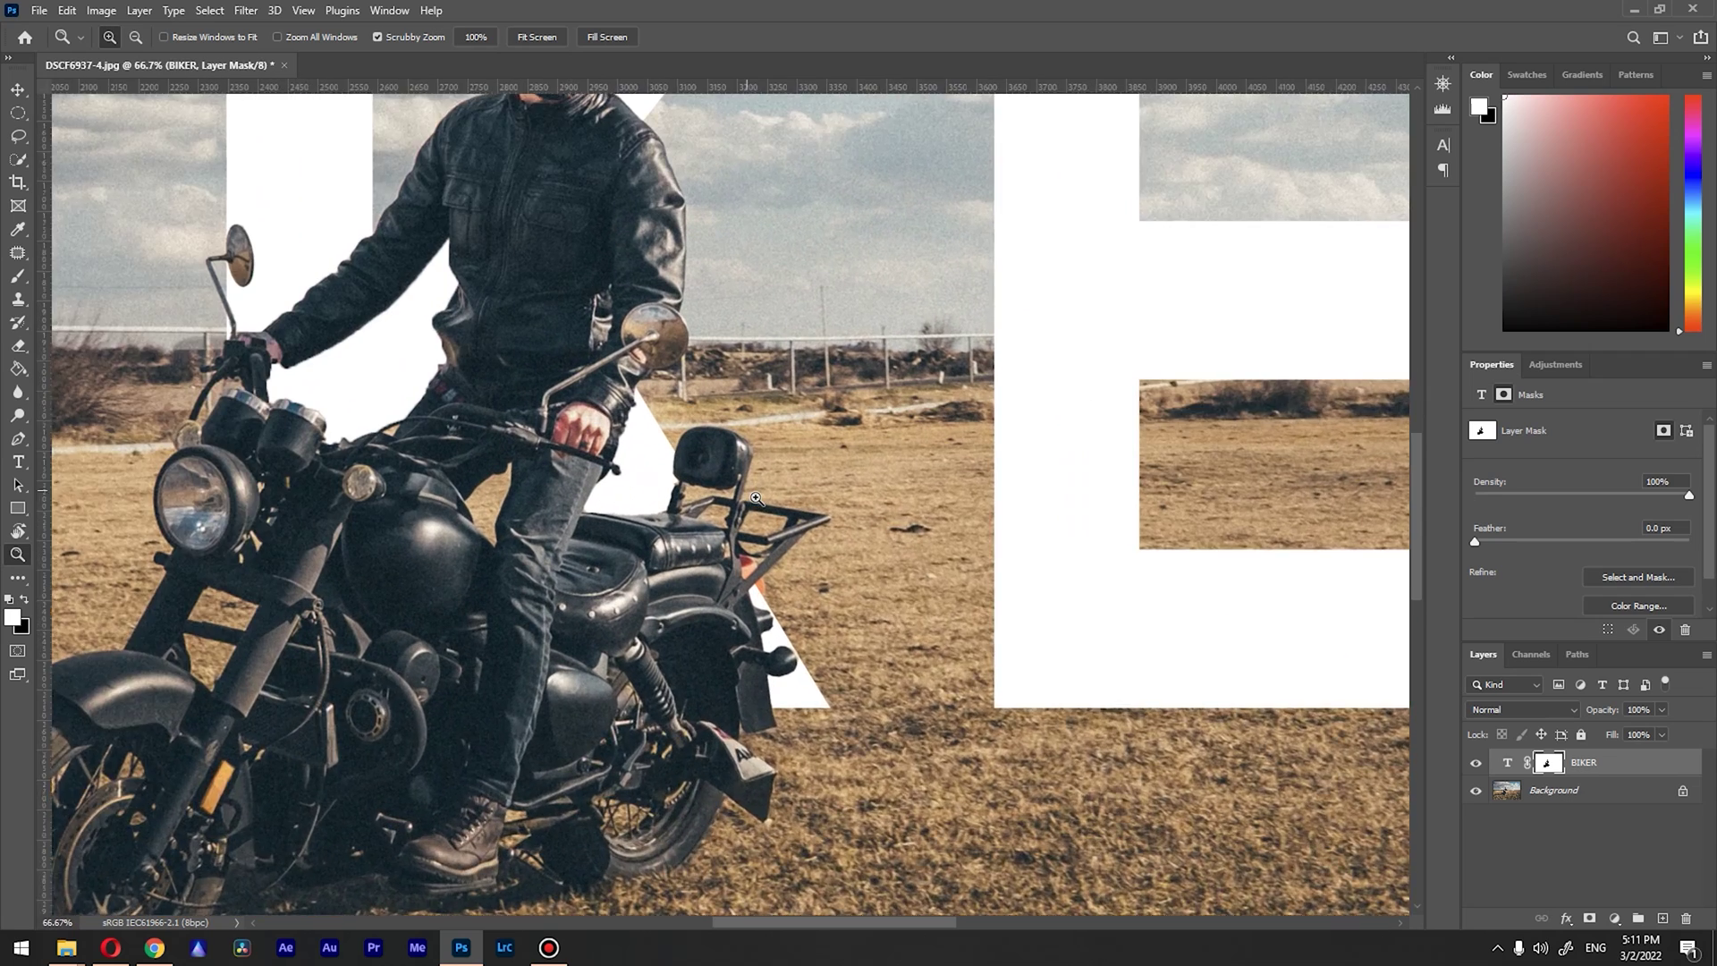
pyautogui.click(756, 499)
pyautogui.click(756, 499)
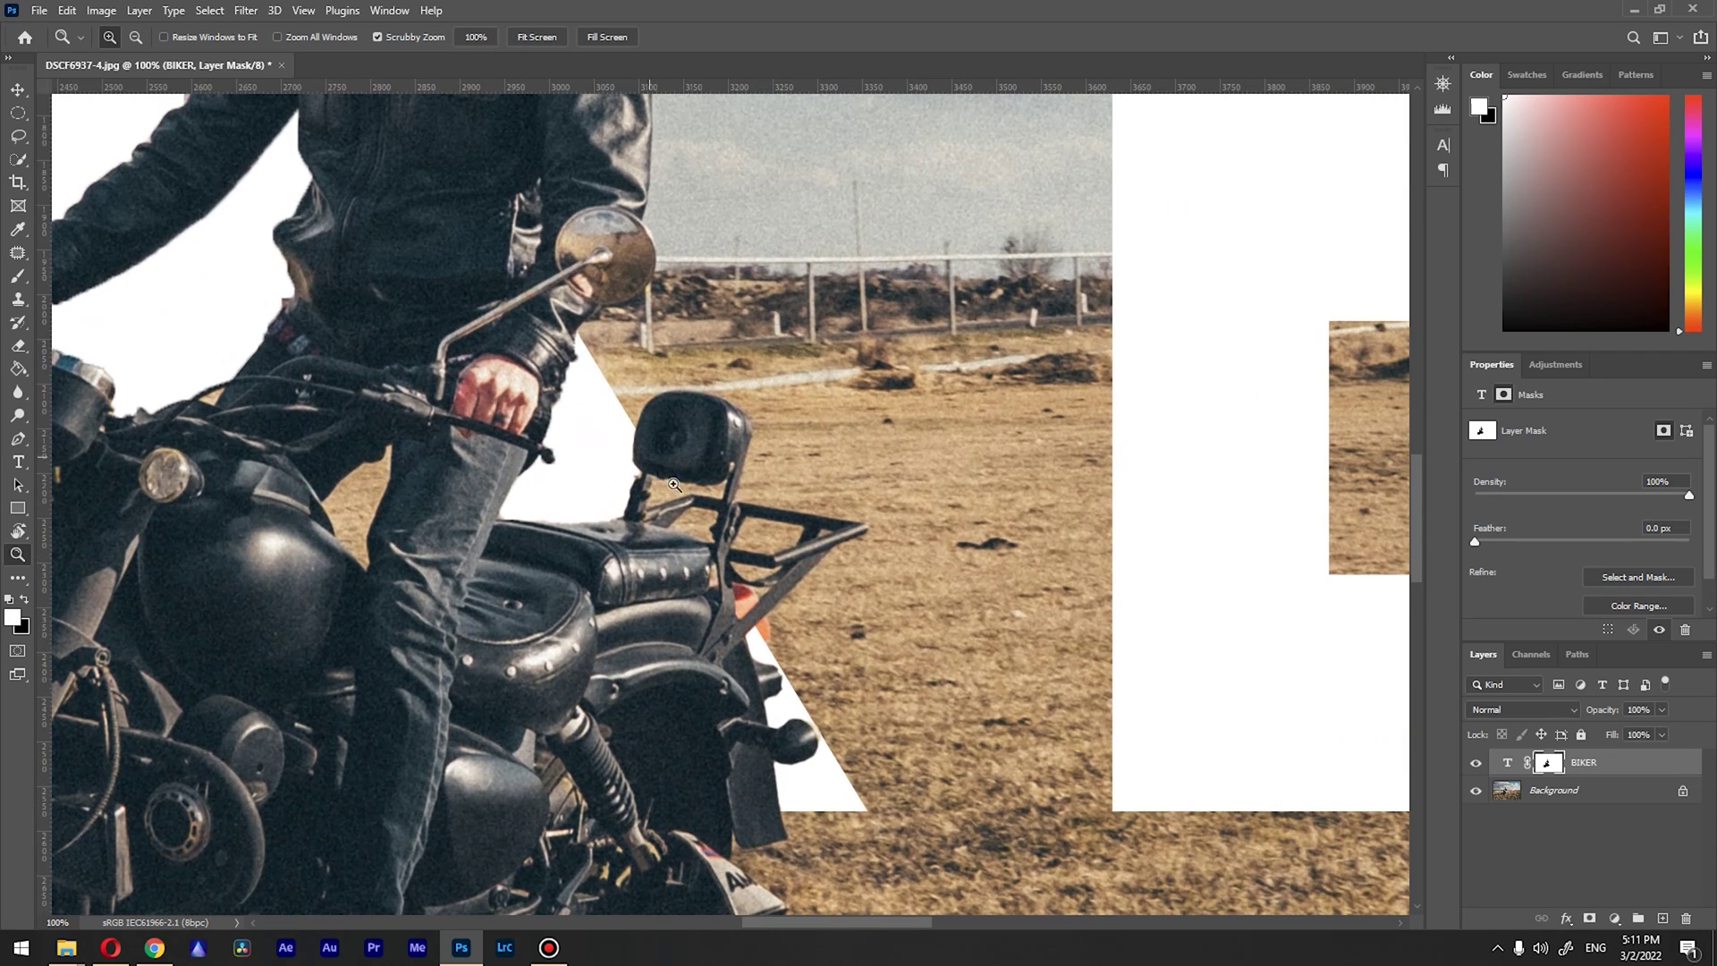
pyautogui.scroll(-2, 725, 693)
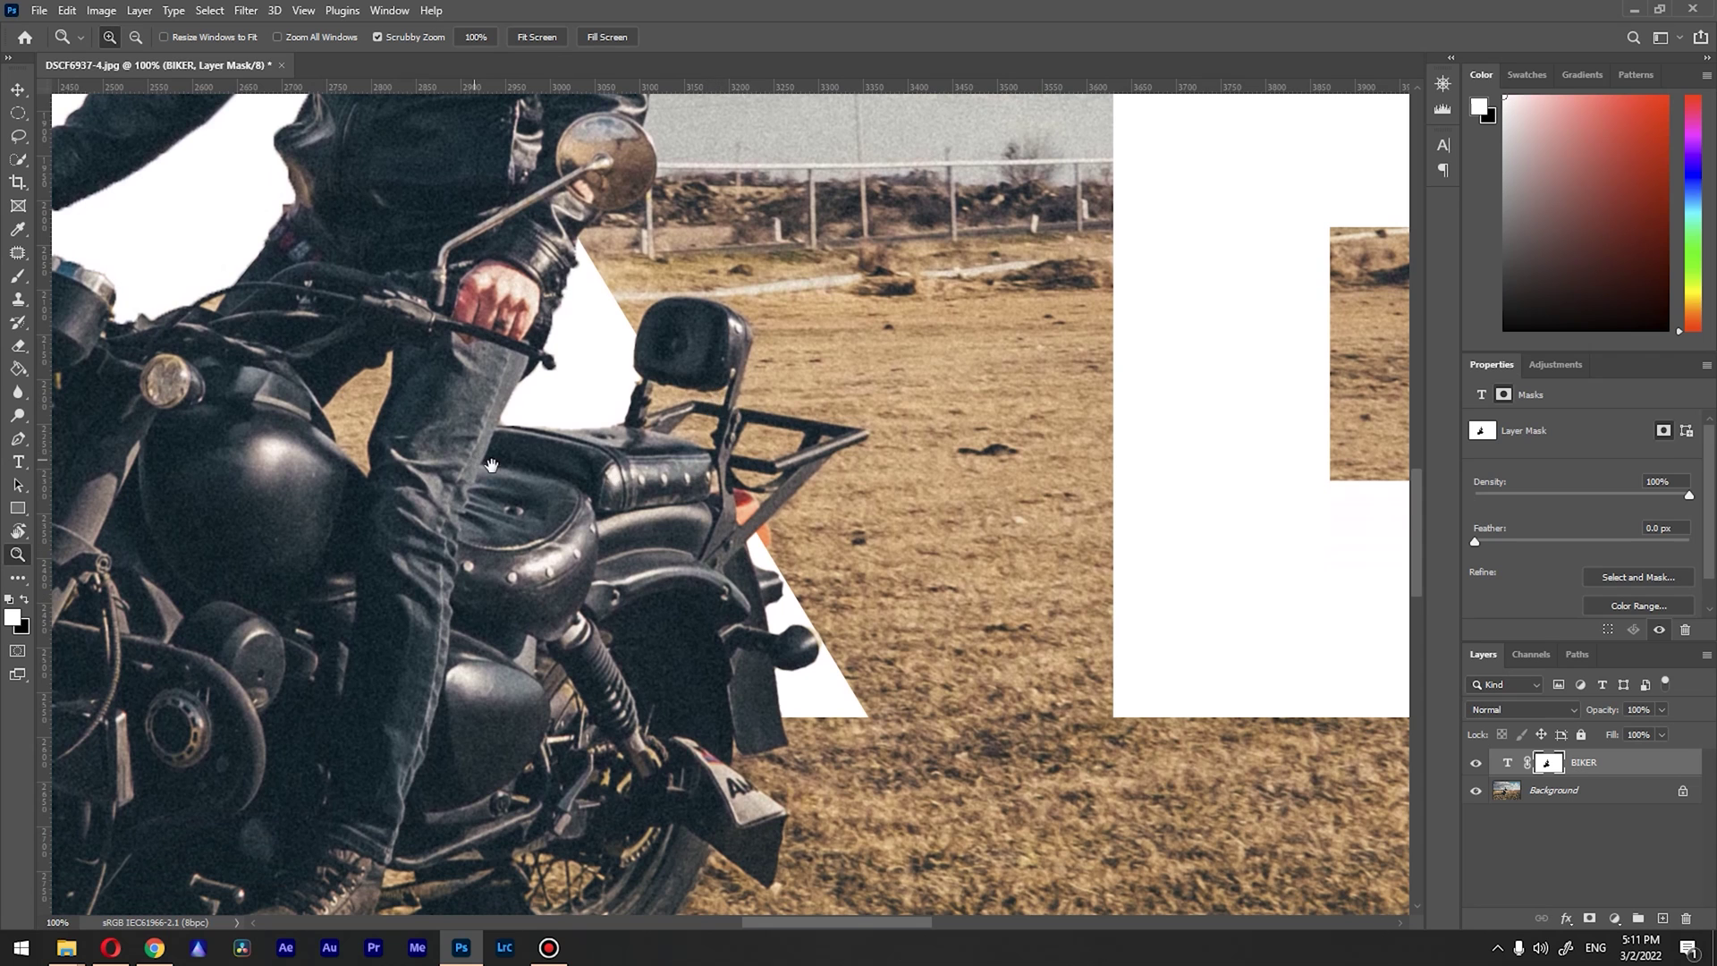
pyautogui.moveTo(491, 467); pyautogui.dragTo(617, 509)
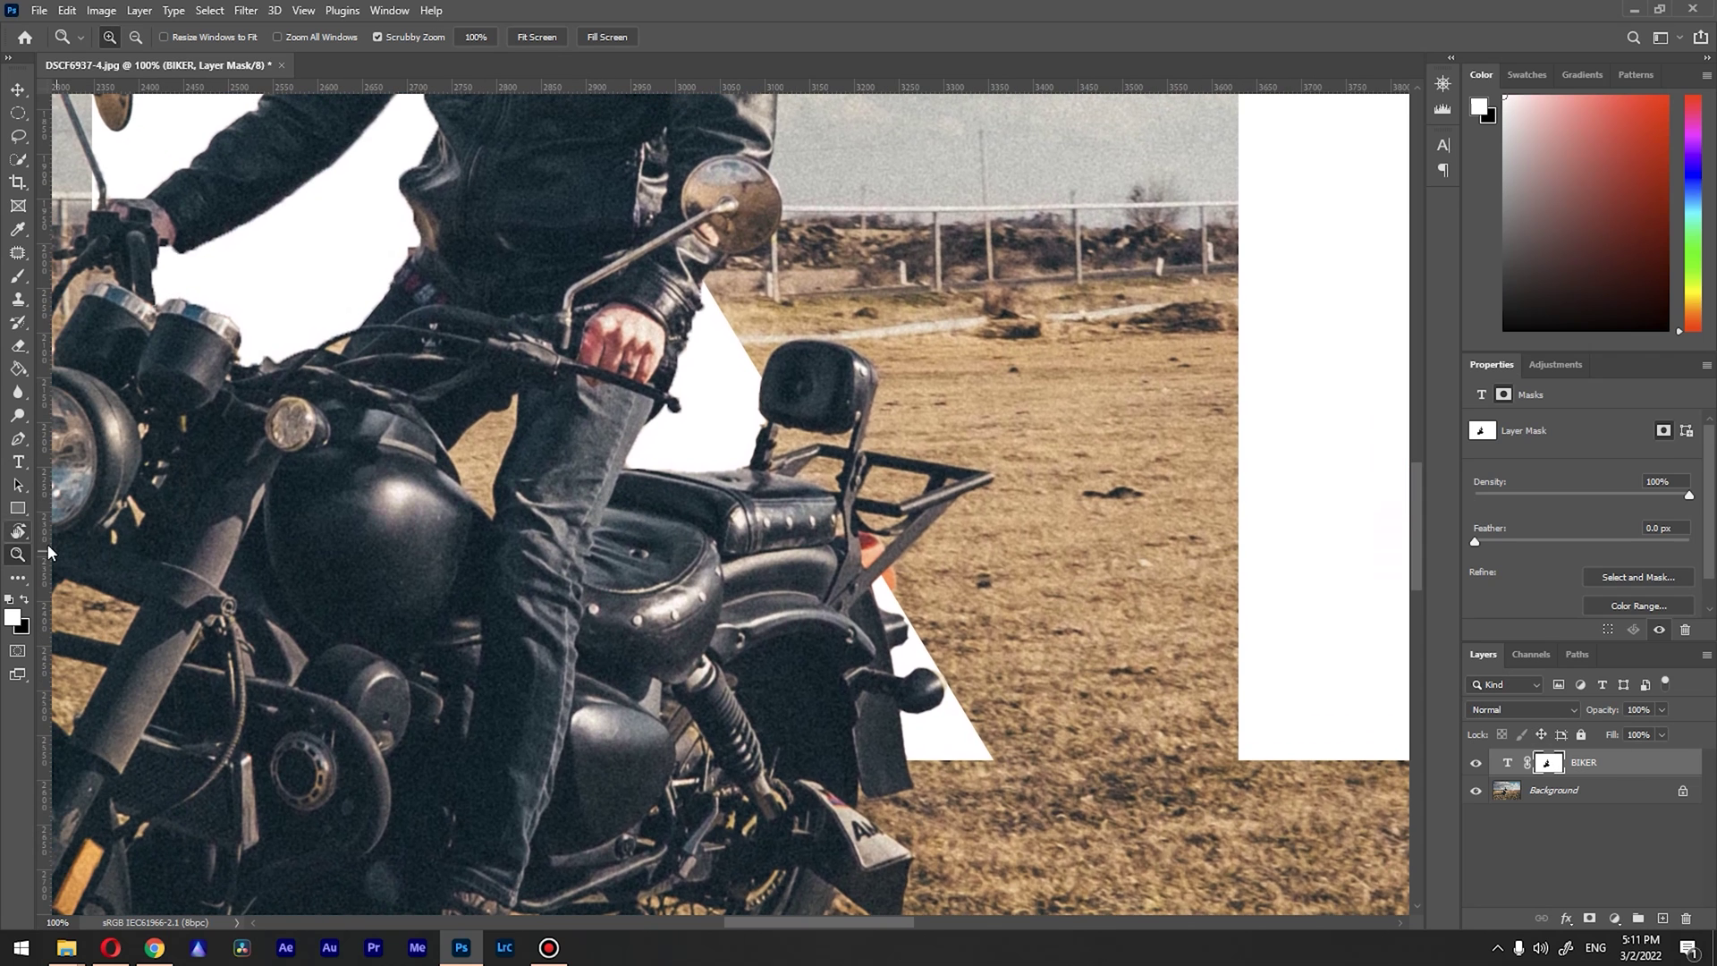
pyautogui.click(19, 278)
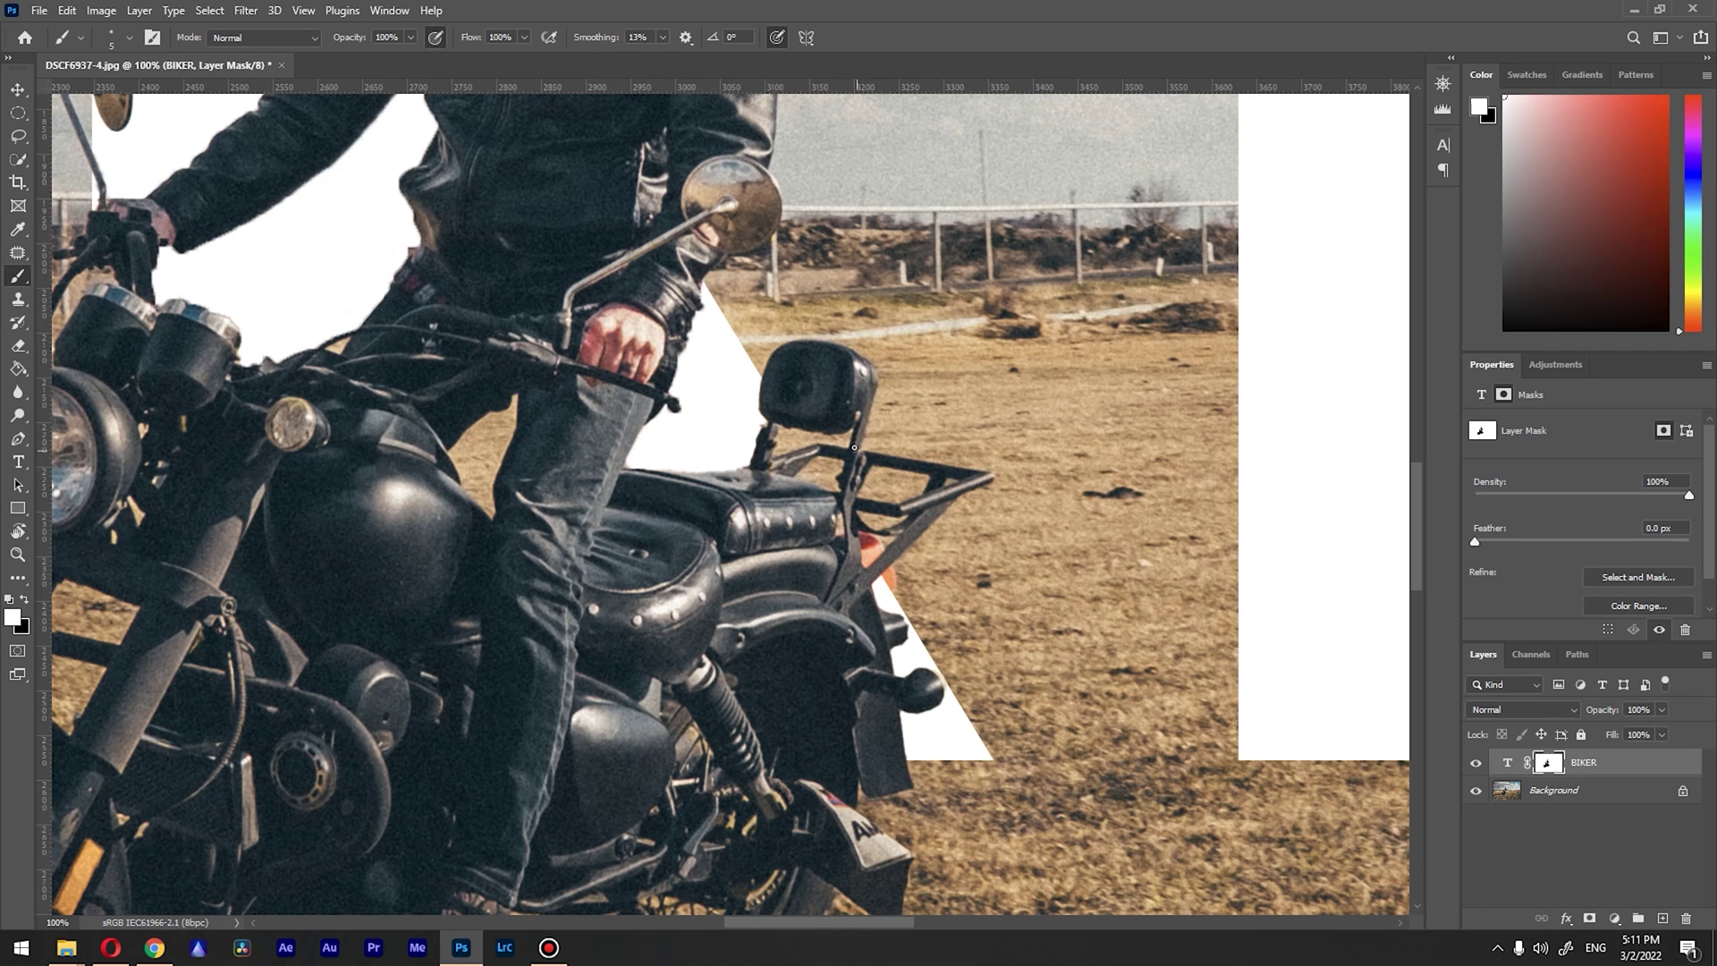
# At 300% on the backrest, paint white on the mask to reveal the K beside the post
pyautogui.click(18, 554)
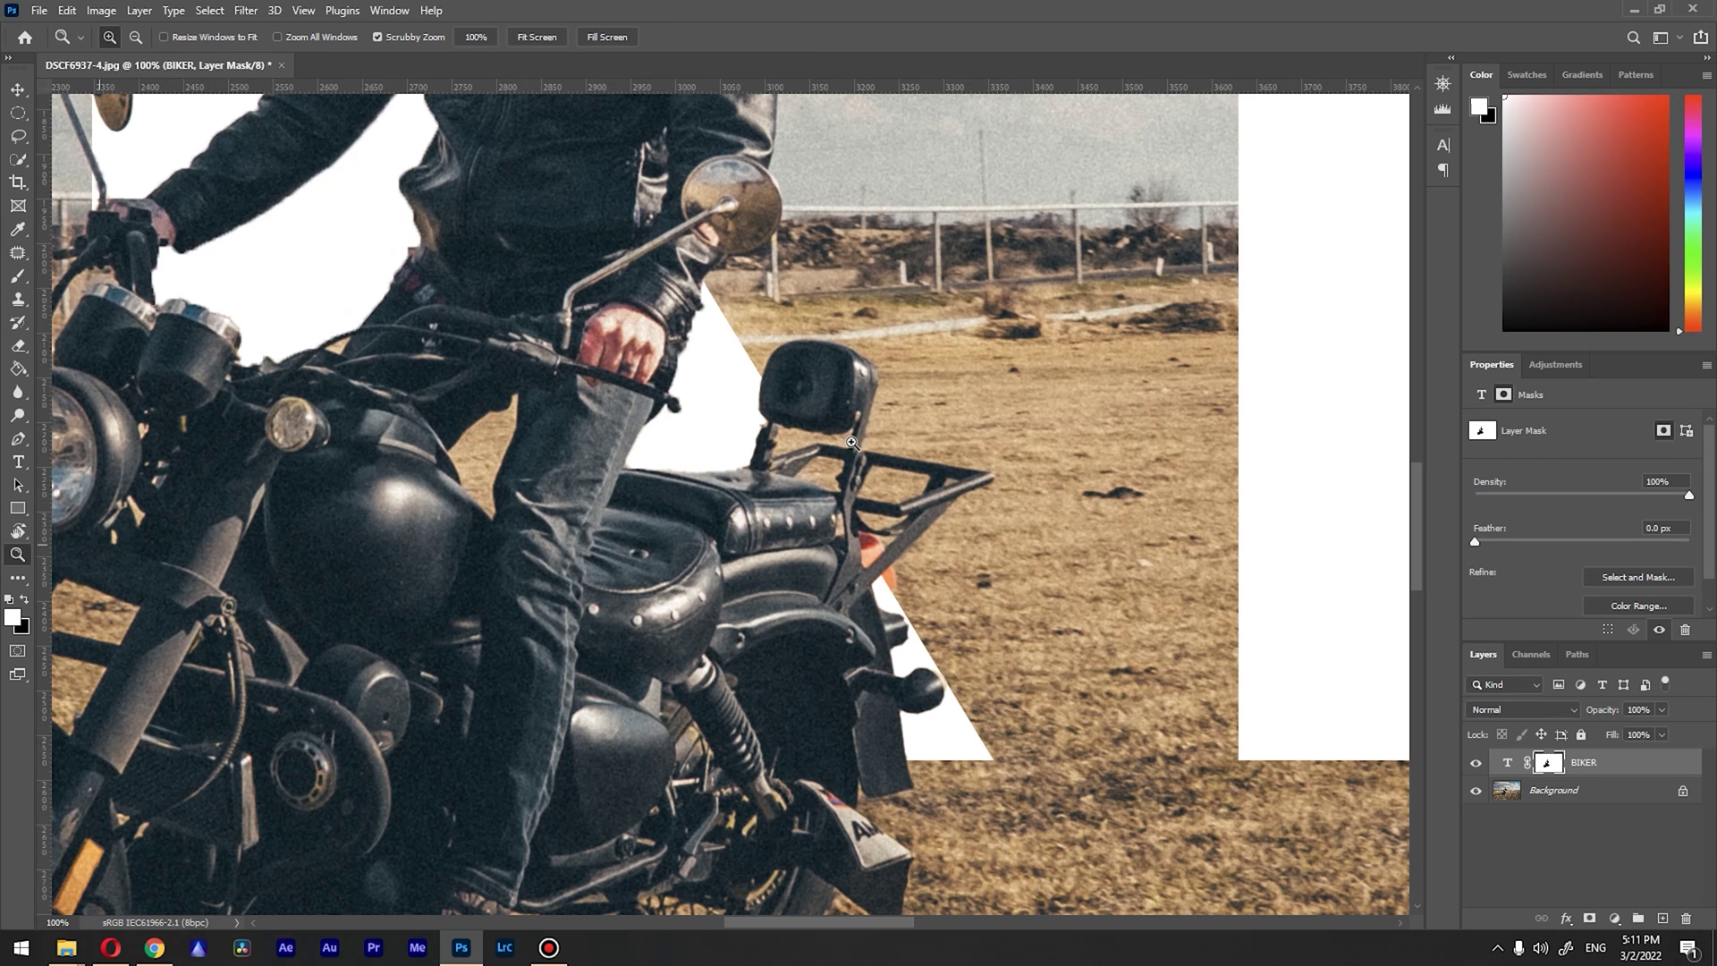
pyautogui.click(848, 473)
pyautogui.click(847, 472)
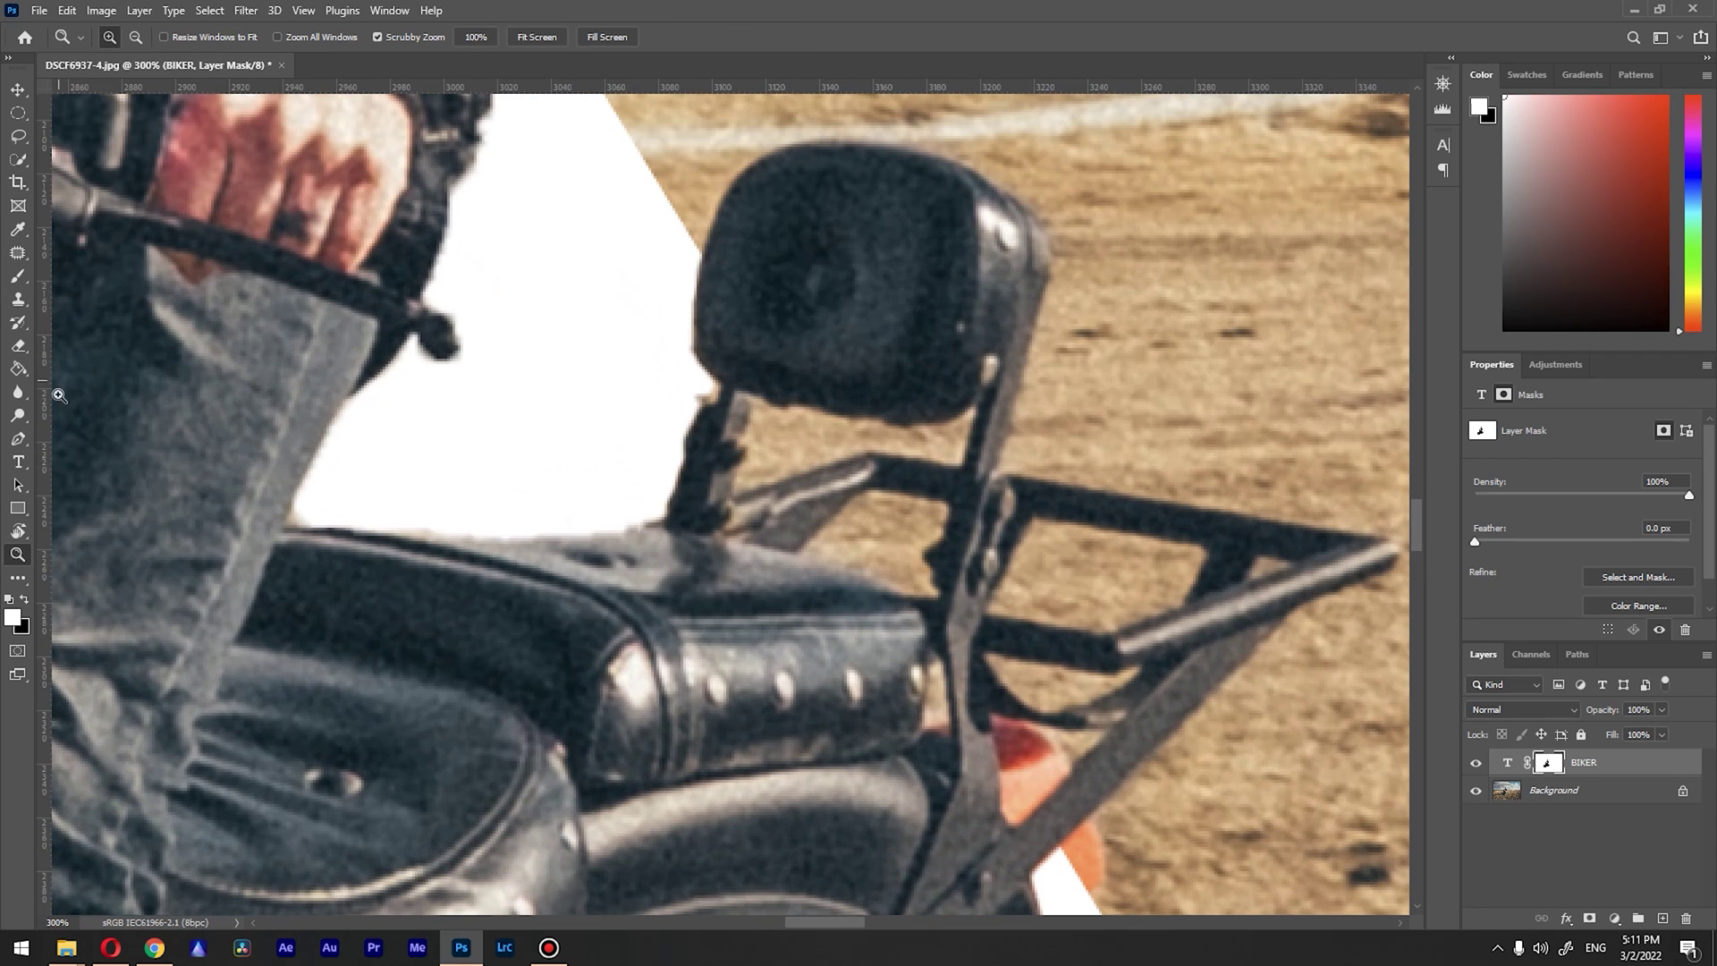
pyautogui.click(17, 277)
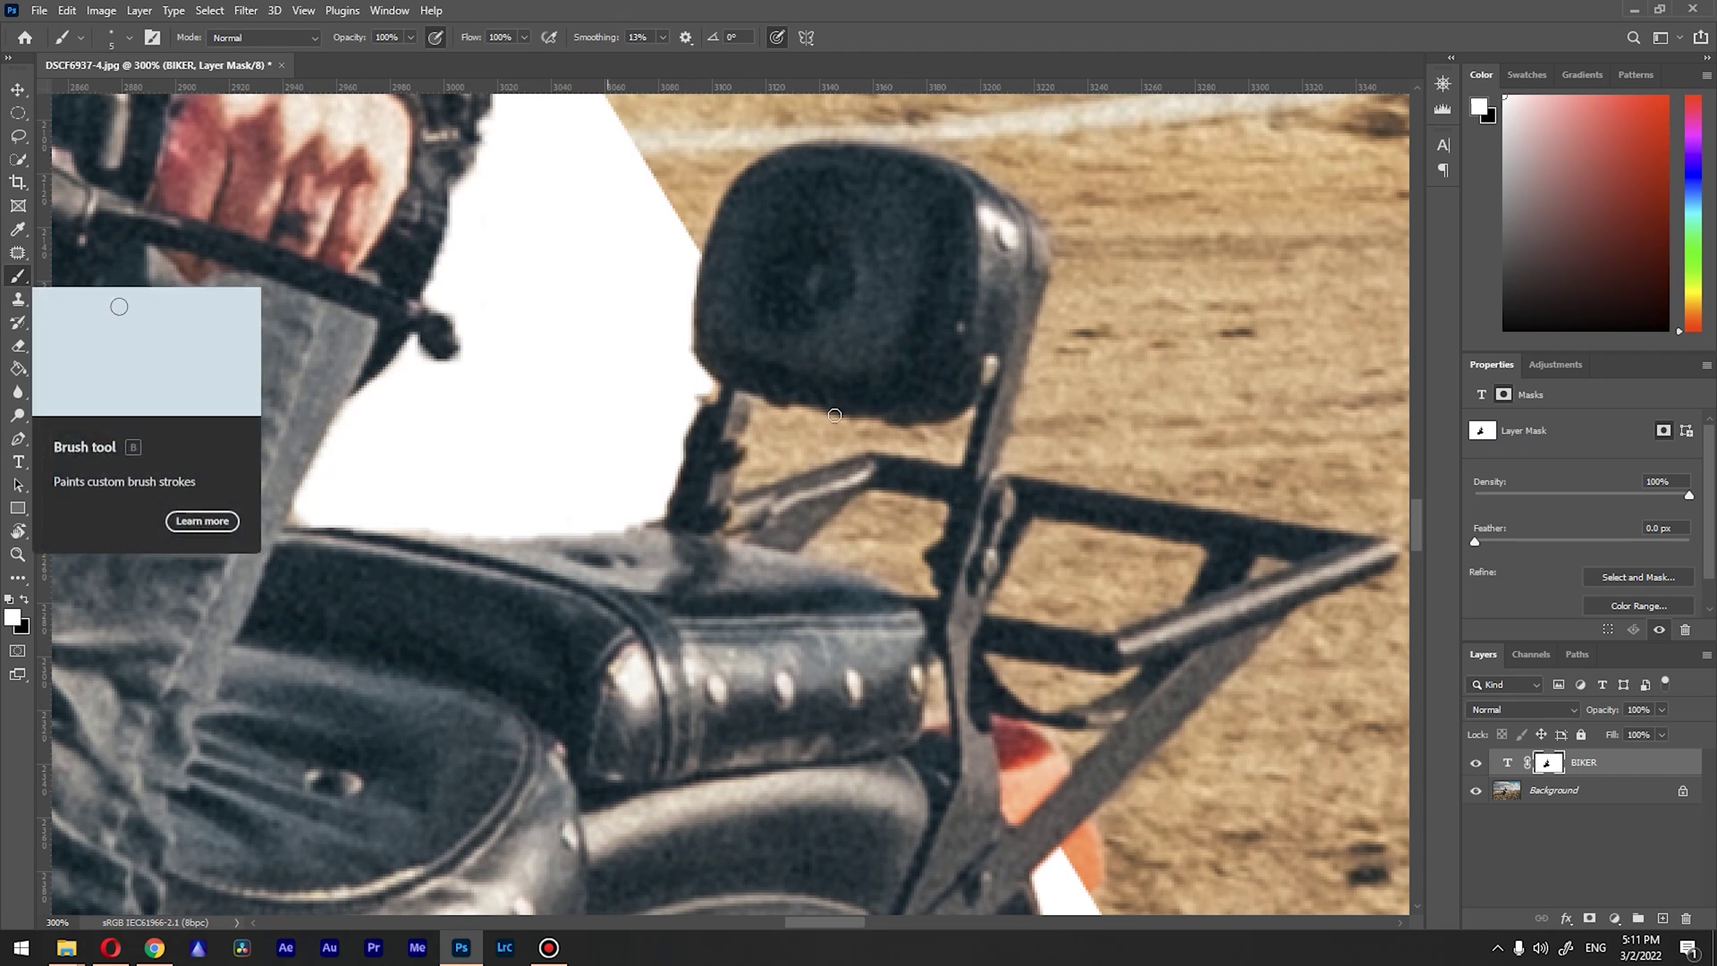
pyautogui.moveTo(775, 448); pyautogui.dragTo(763, 416)
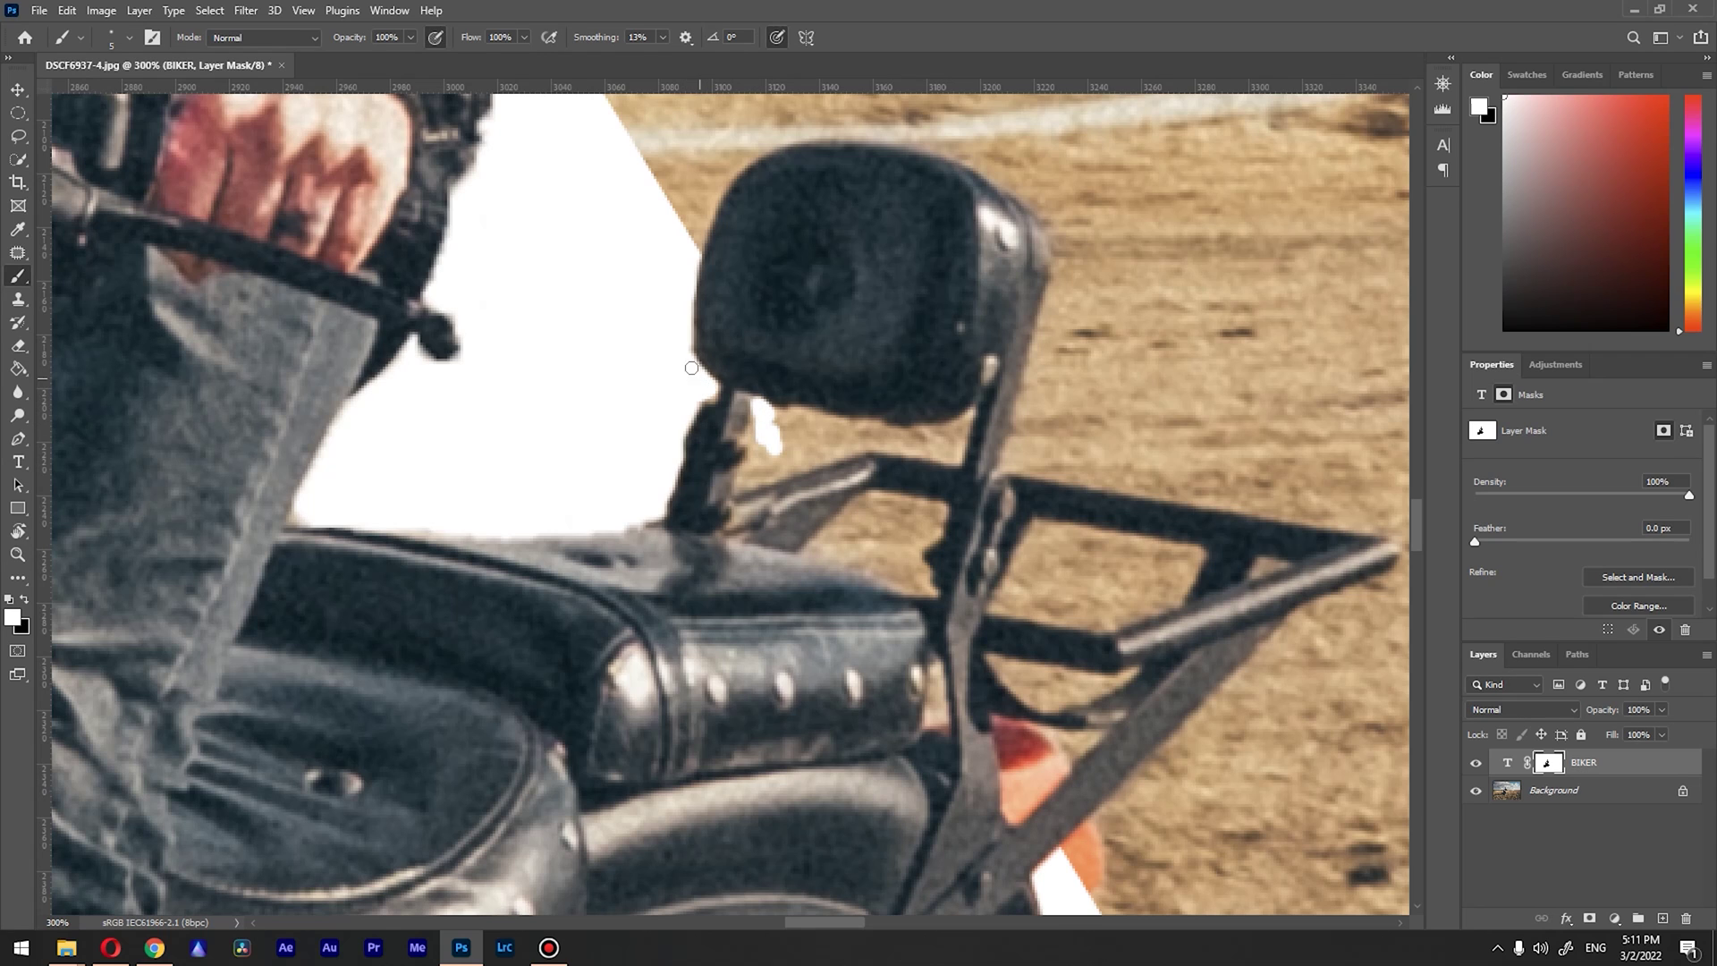
pyautogui.moveTo(751, 422)
pyautogui.mouseDown()
pyautogui.moveTo(768, 461)
pyautogui.moveTo(770, 416)
pyautogui.moveTo(799, 448)
pyautogui.moveTo(774, 417)
pyautogui.moveTo(810, 433)
pyautogui.moveTo(814, 457)
pyautogui.moveTo(782, 472)
pyautogui.moveTo(785, 450)
pyautogui.moveTo(803, 459)
pyautogui.mouseUp()
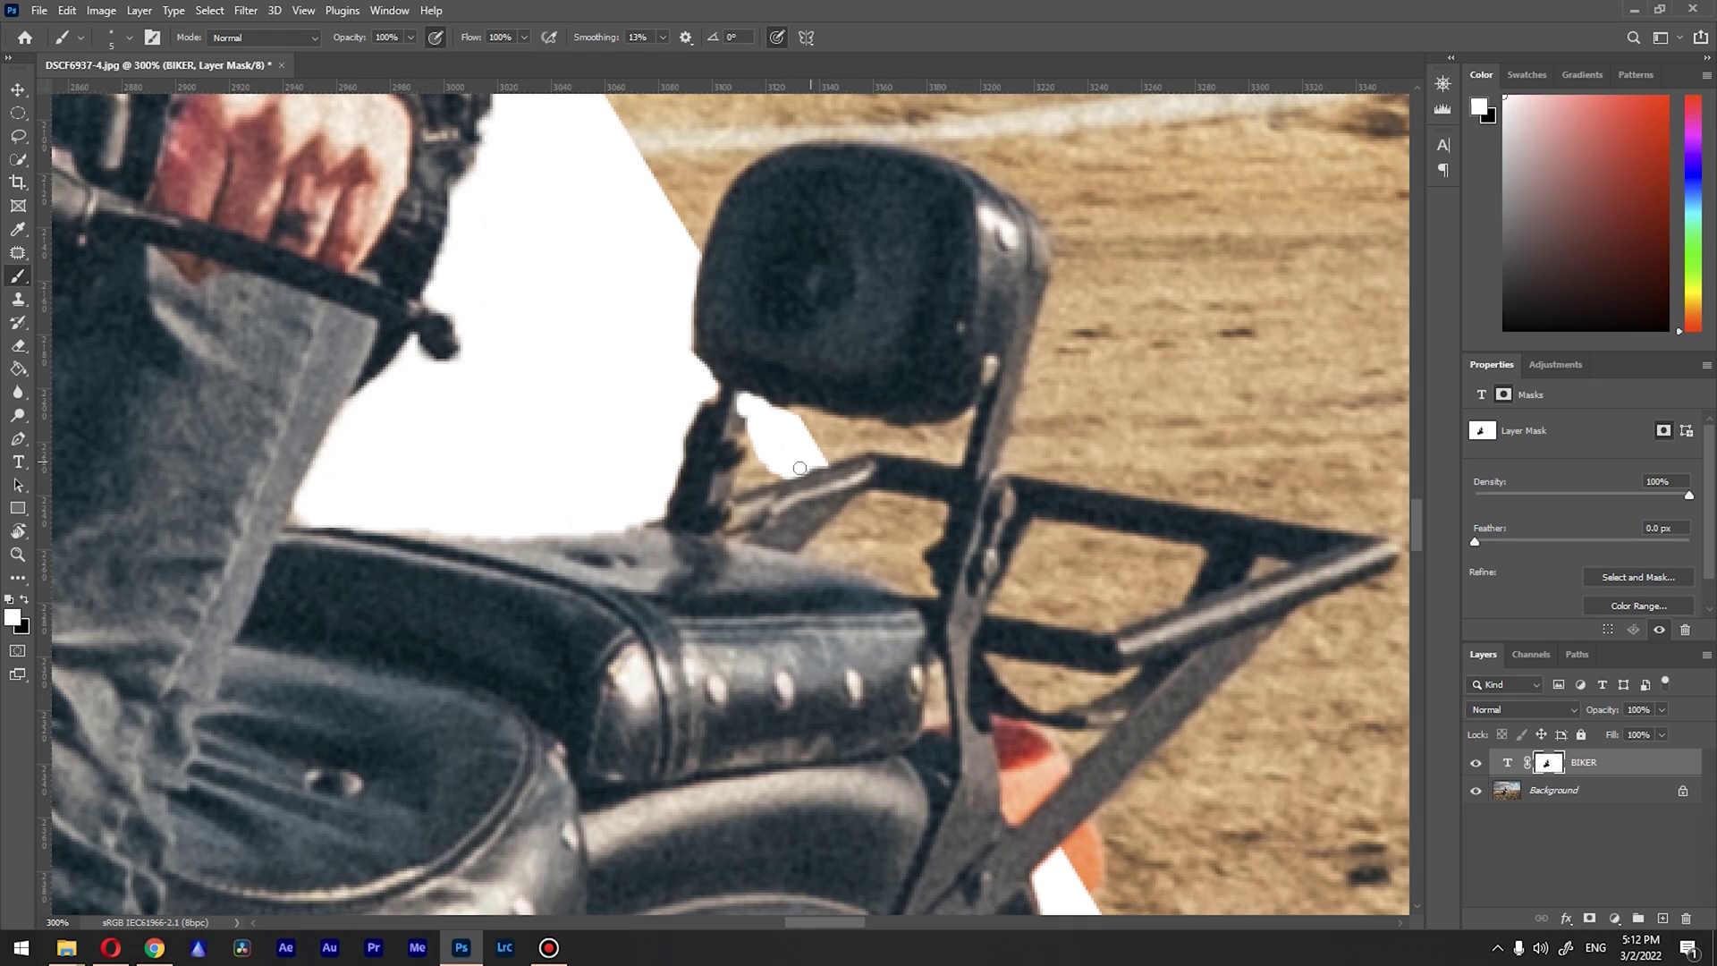
pyautogui.moveTo(828, 457)
pyautogui.mouseDown()
pyautogui.moveTo(760, 476)
pyautogui.moveTo(763, 454)
pyautogui.mouseUp()
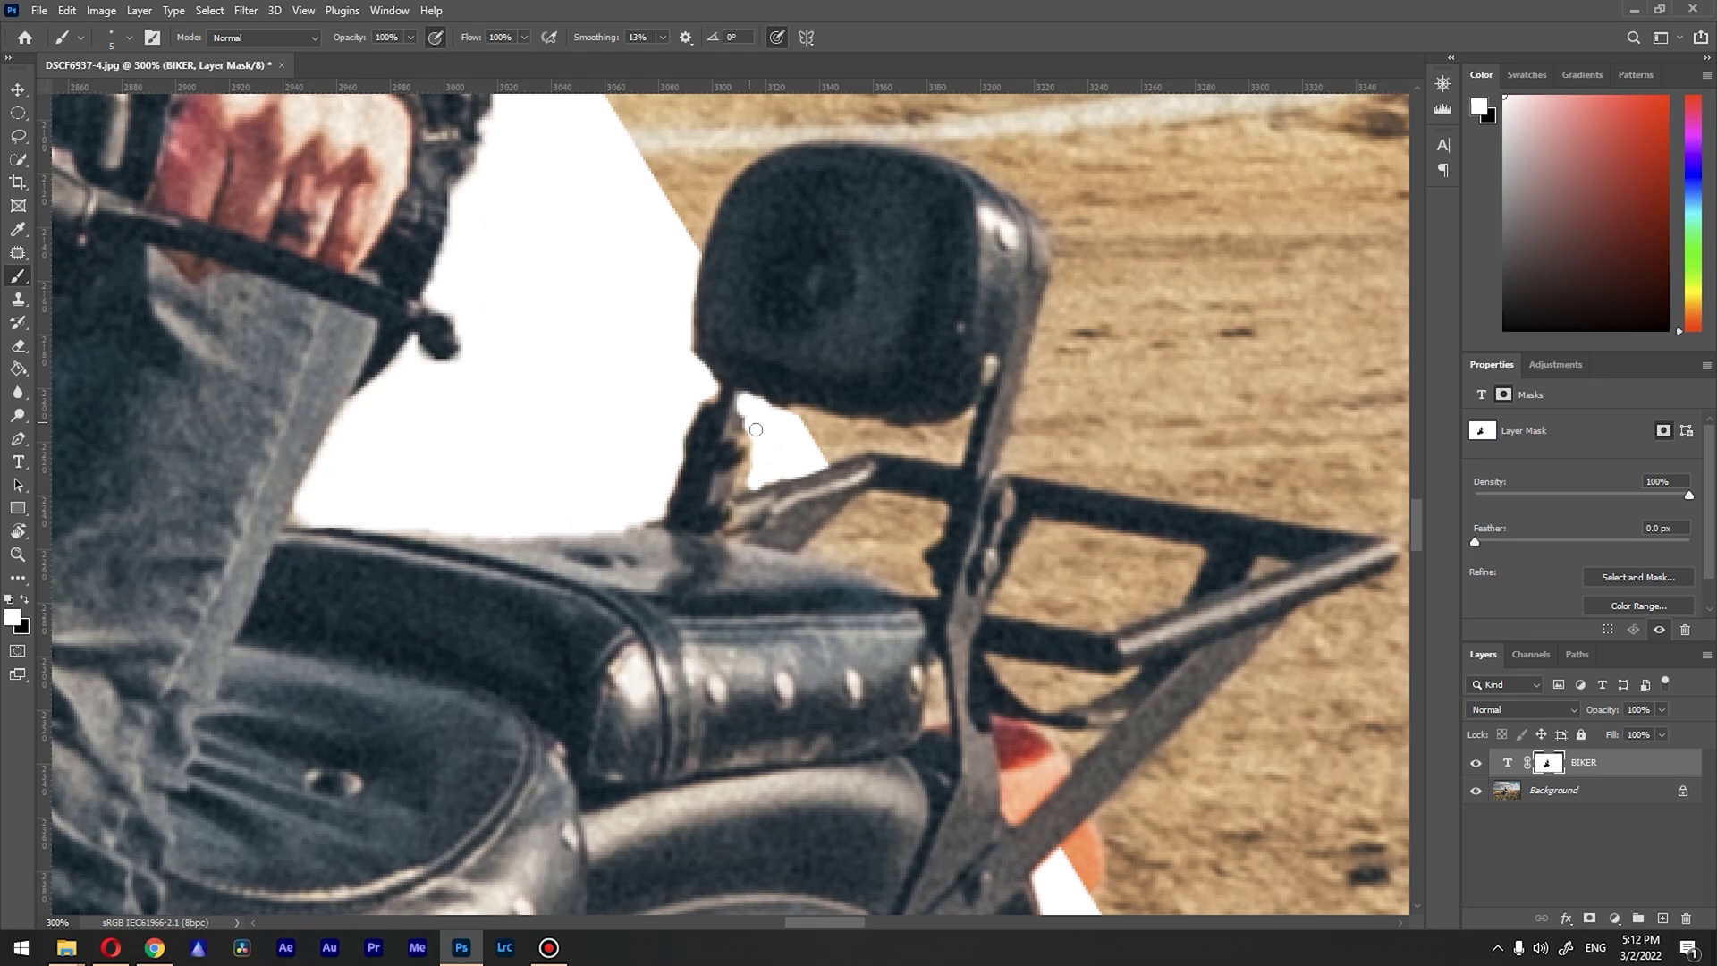
pyautogui.moveTo(748, 473)
pyautogui.mouseDown()
pyautogui.moveTo(746, 414)
pyautogui.moveTo(778, 426)
pyautogui.mouseUp()
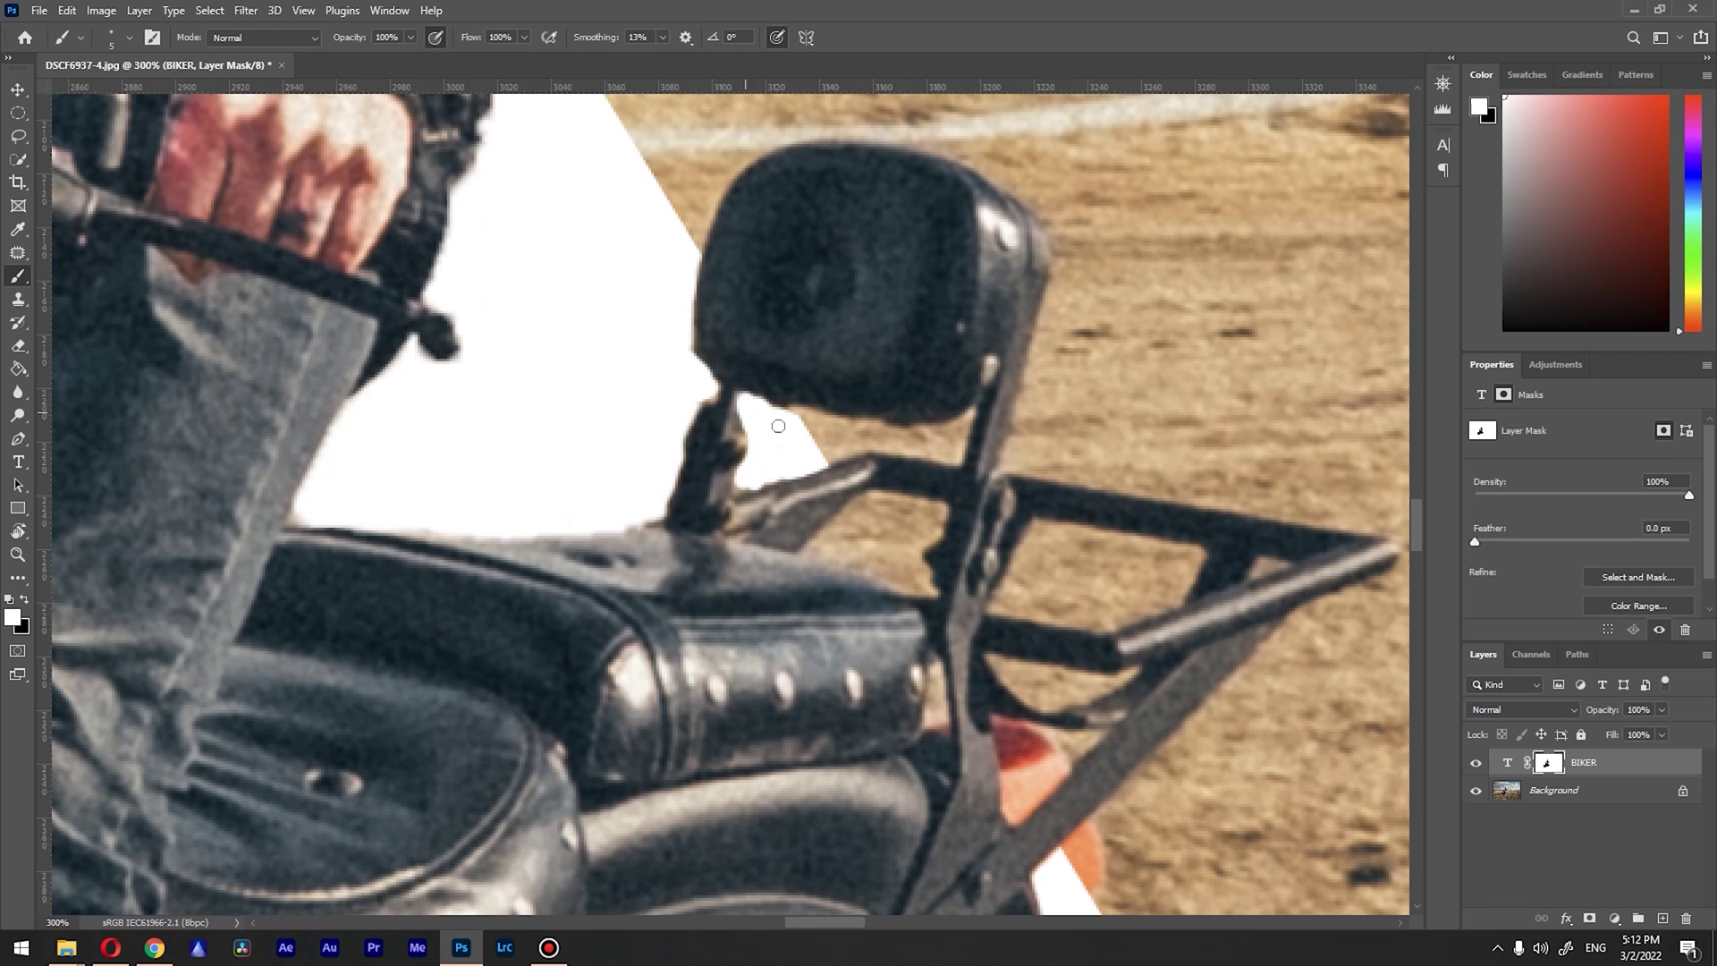
pyautogui.click(17, 554)
pyautogui.hotkey('ctrl', '0')
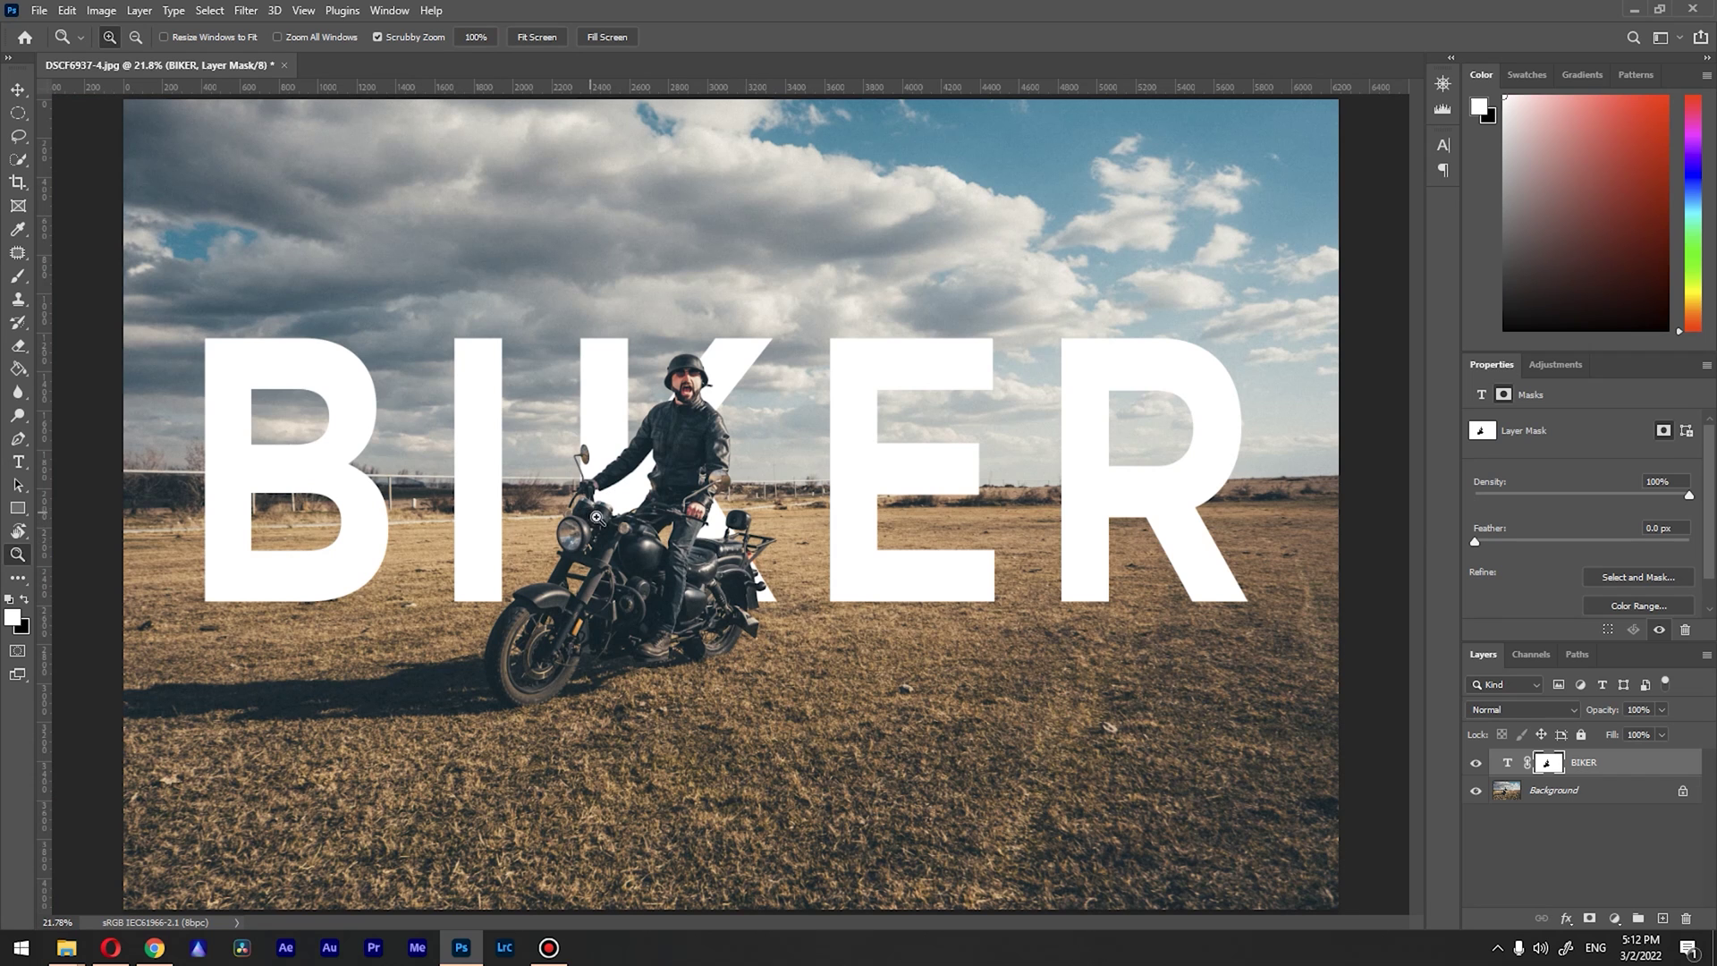
# At 200% zoom, paint white on the mask beside the seat post to fill the letter
pyautogui.click(670, 519)
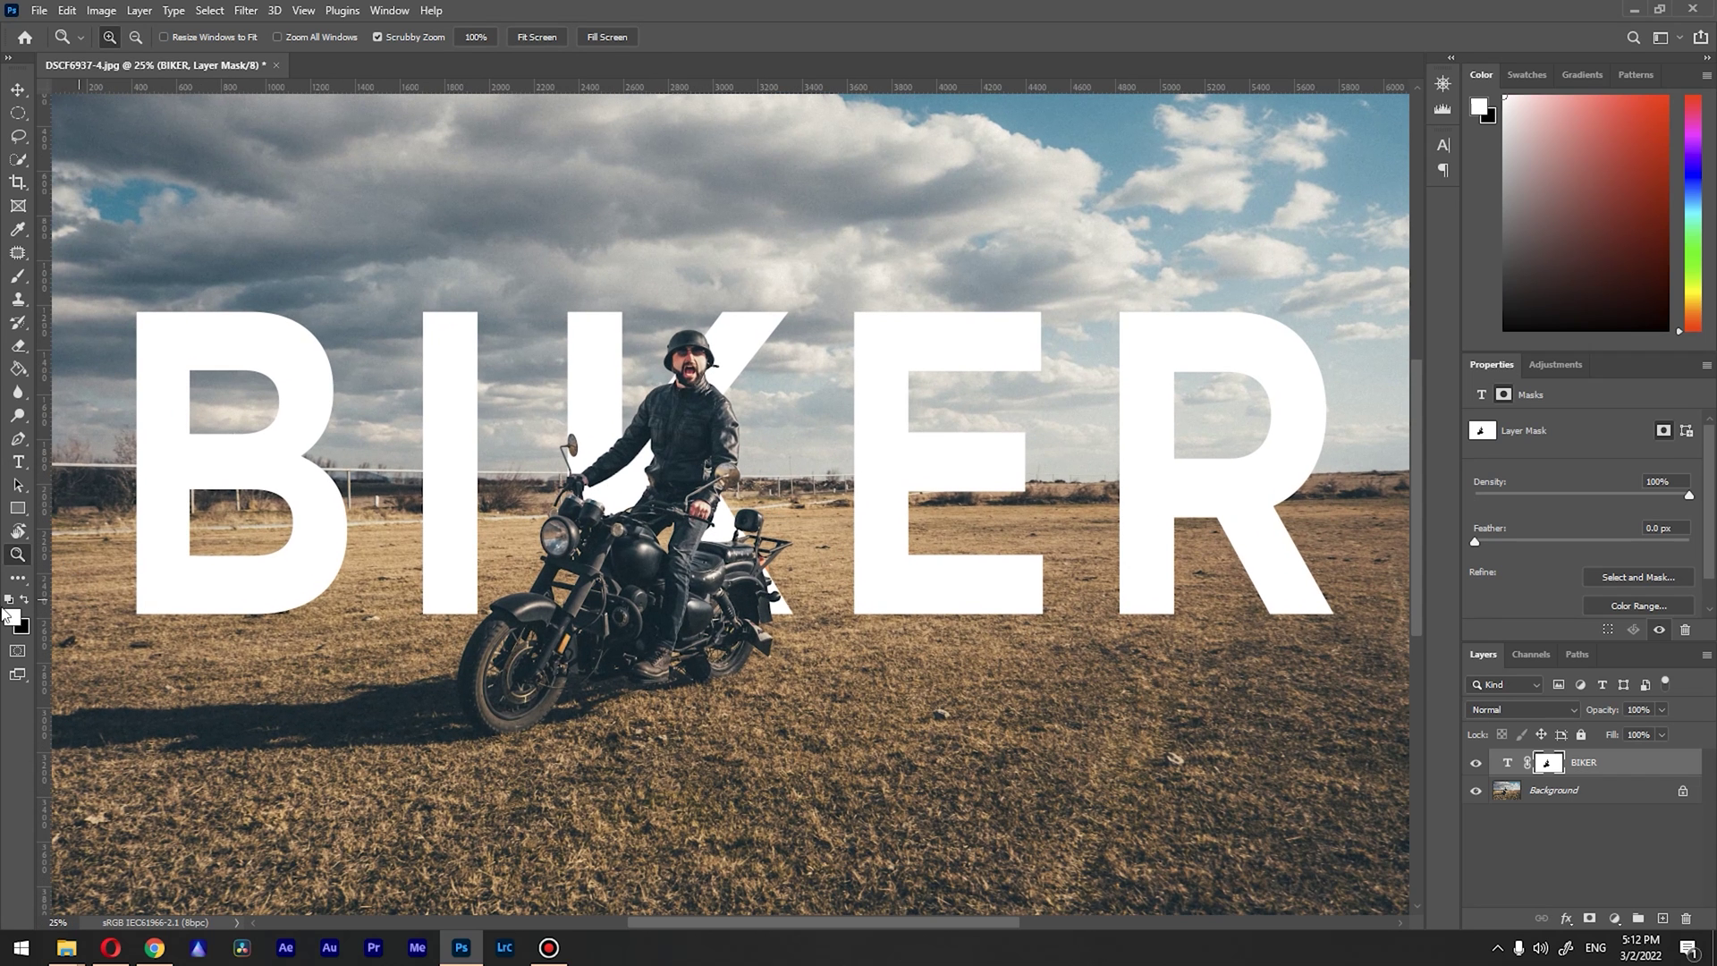
pyautogui.moveTo(738, 356); pyautogui.dragTo(746, 509)
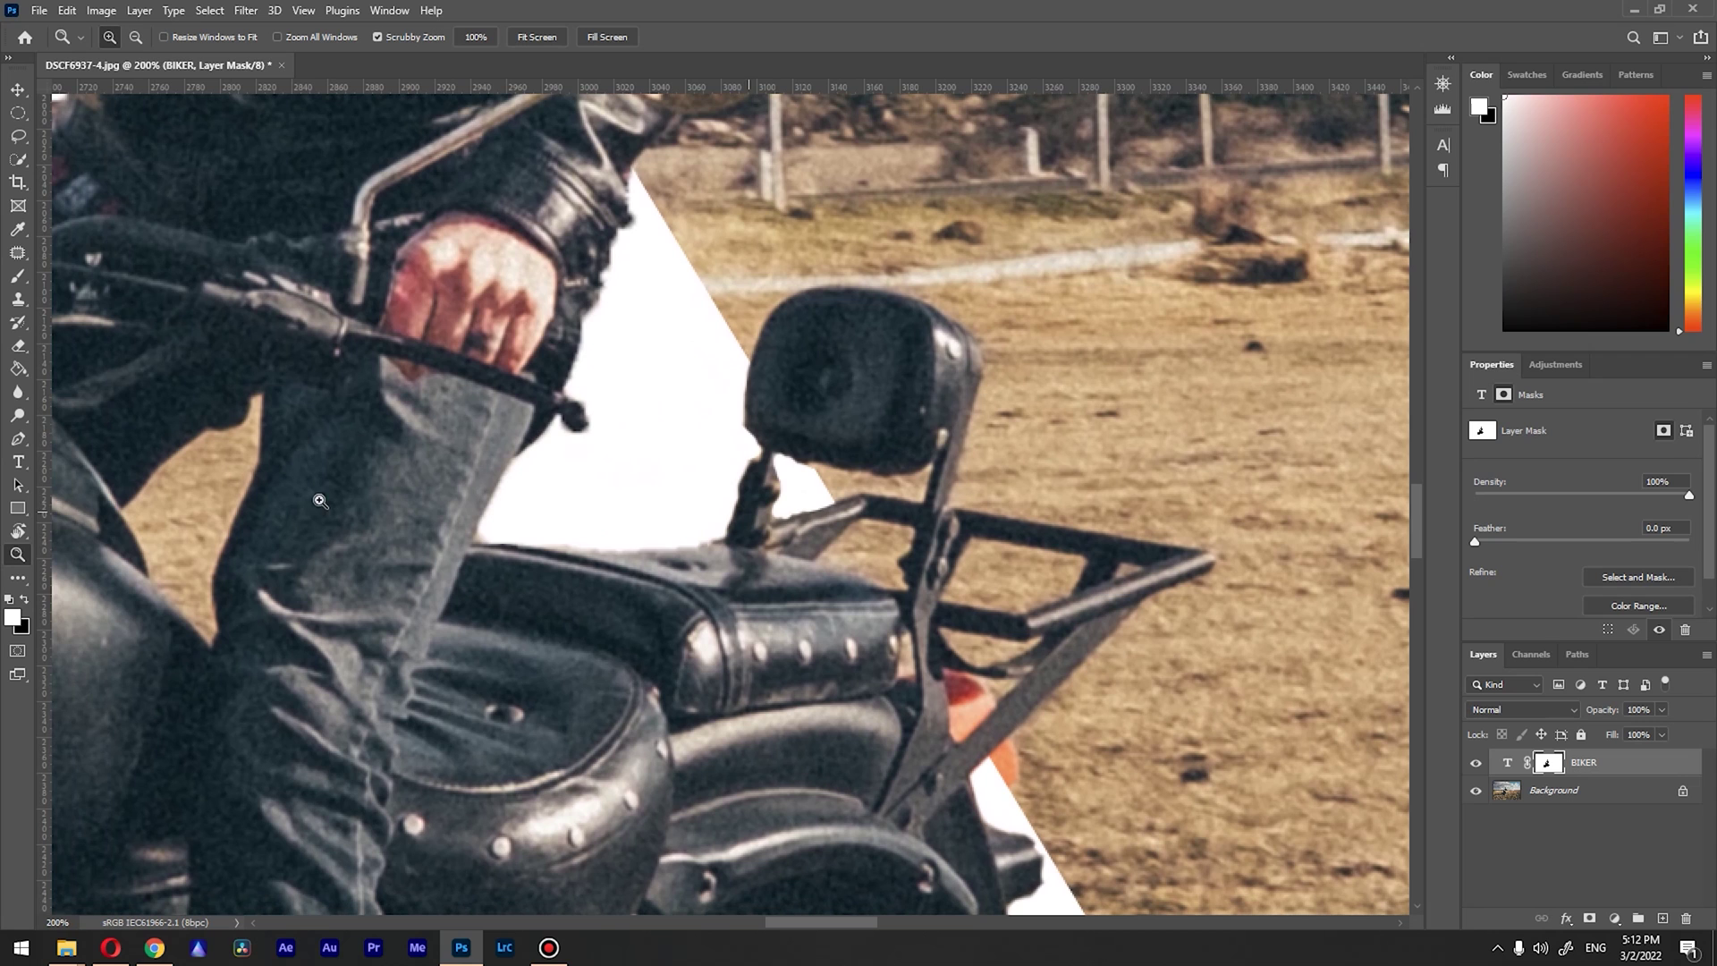
pyautogui.press('x')
pyautogui.click(18, 276)
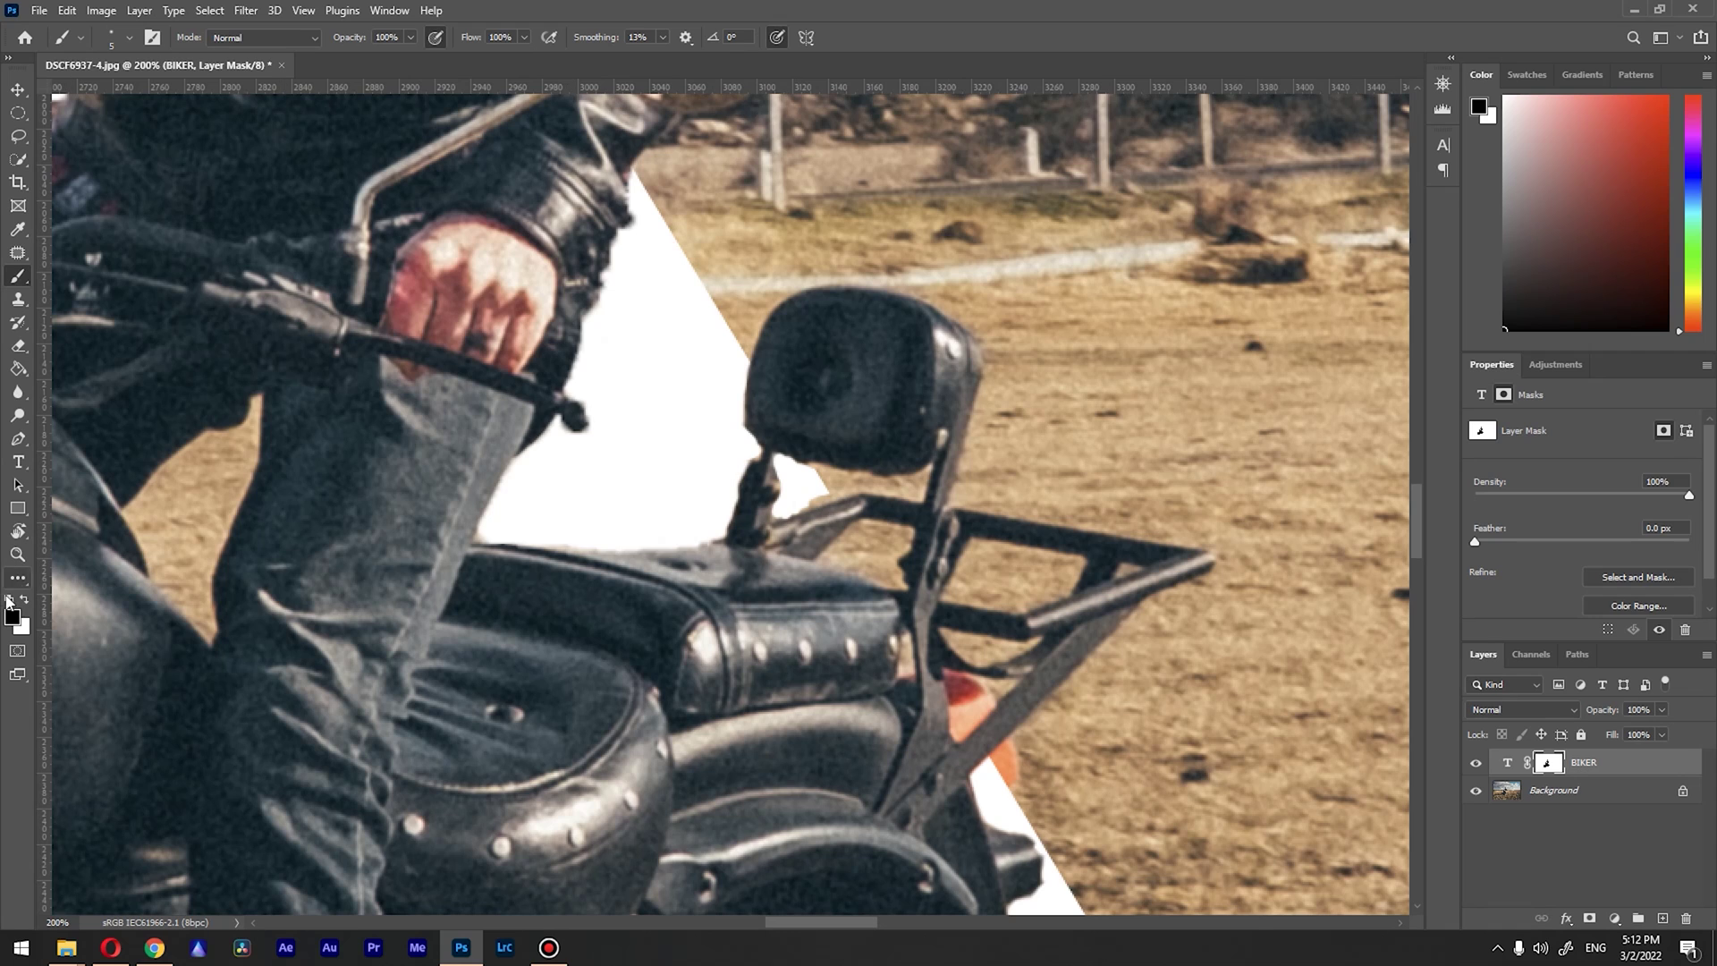
pyautogui.press('x')
pyautogui.moveTo(782, 512); pyautogui.dragTo(801, 502)
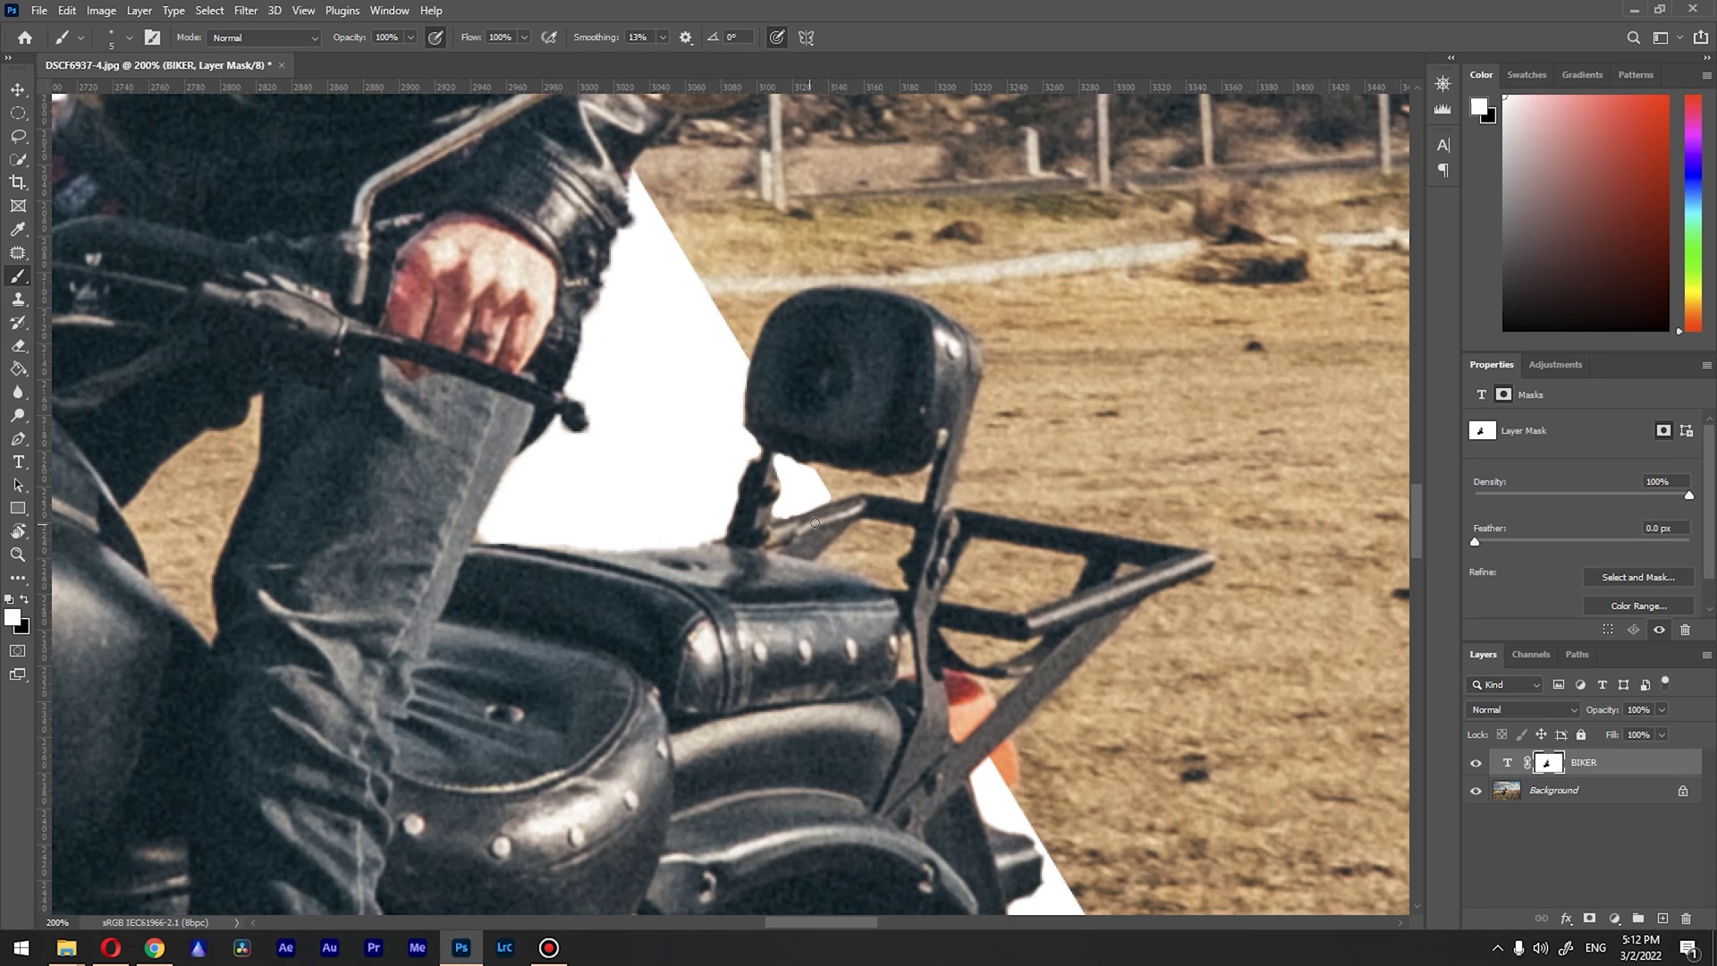
pyautogui.press('x')
pyautogui.scroll(-2, 968, 554)
pyautogui.hscroll(3, 967, 554)
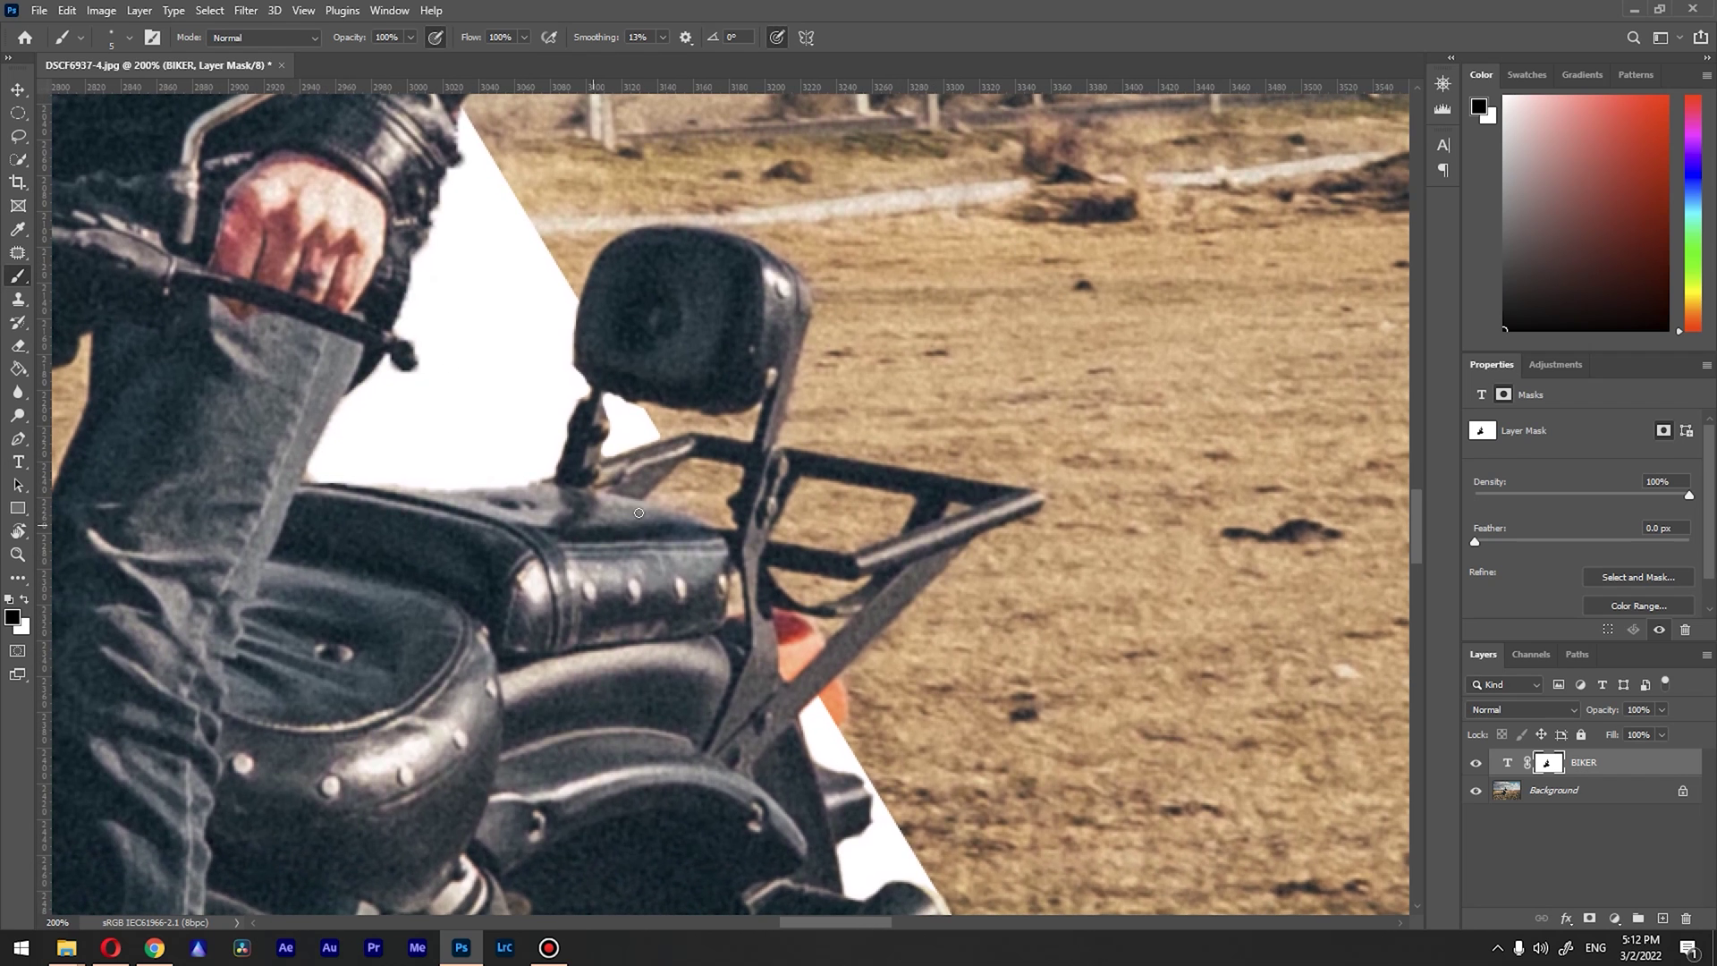
pyautogui.click(18, 555)
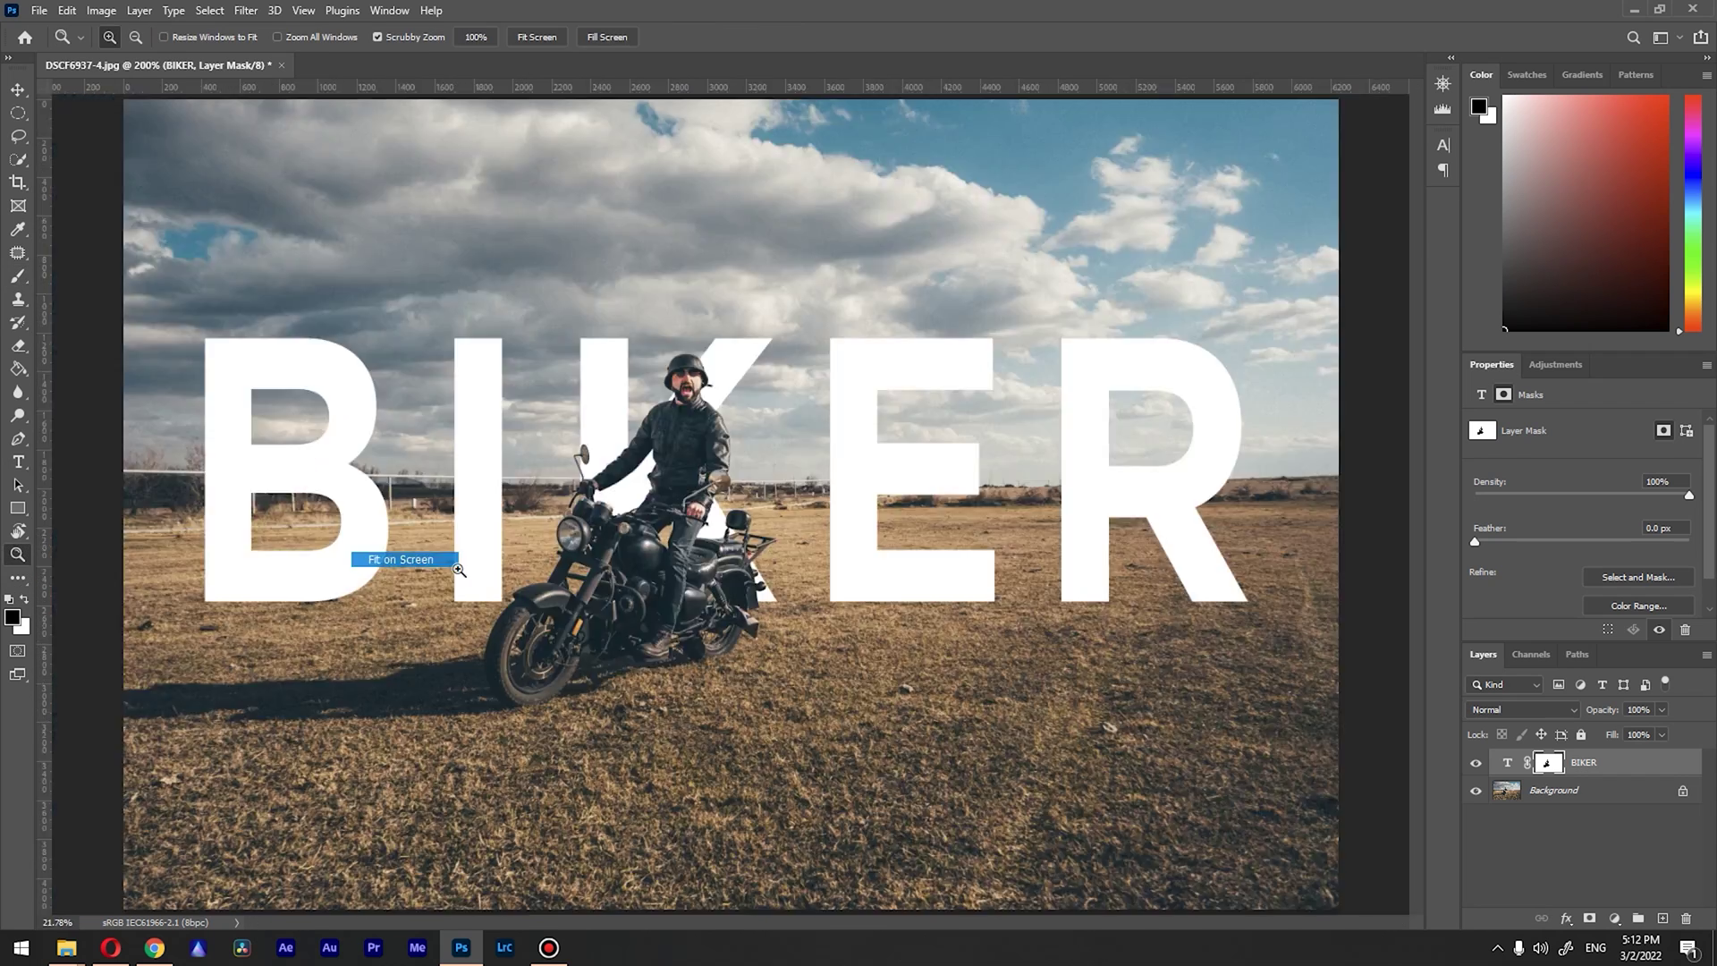
pyautogui.hotkey('ctrl', '0')
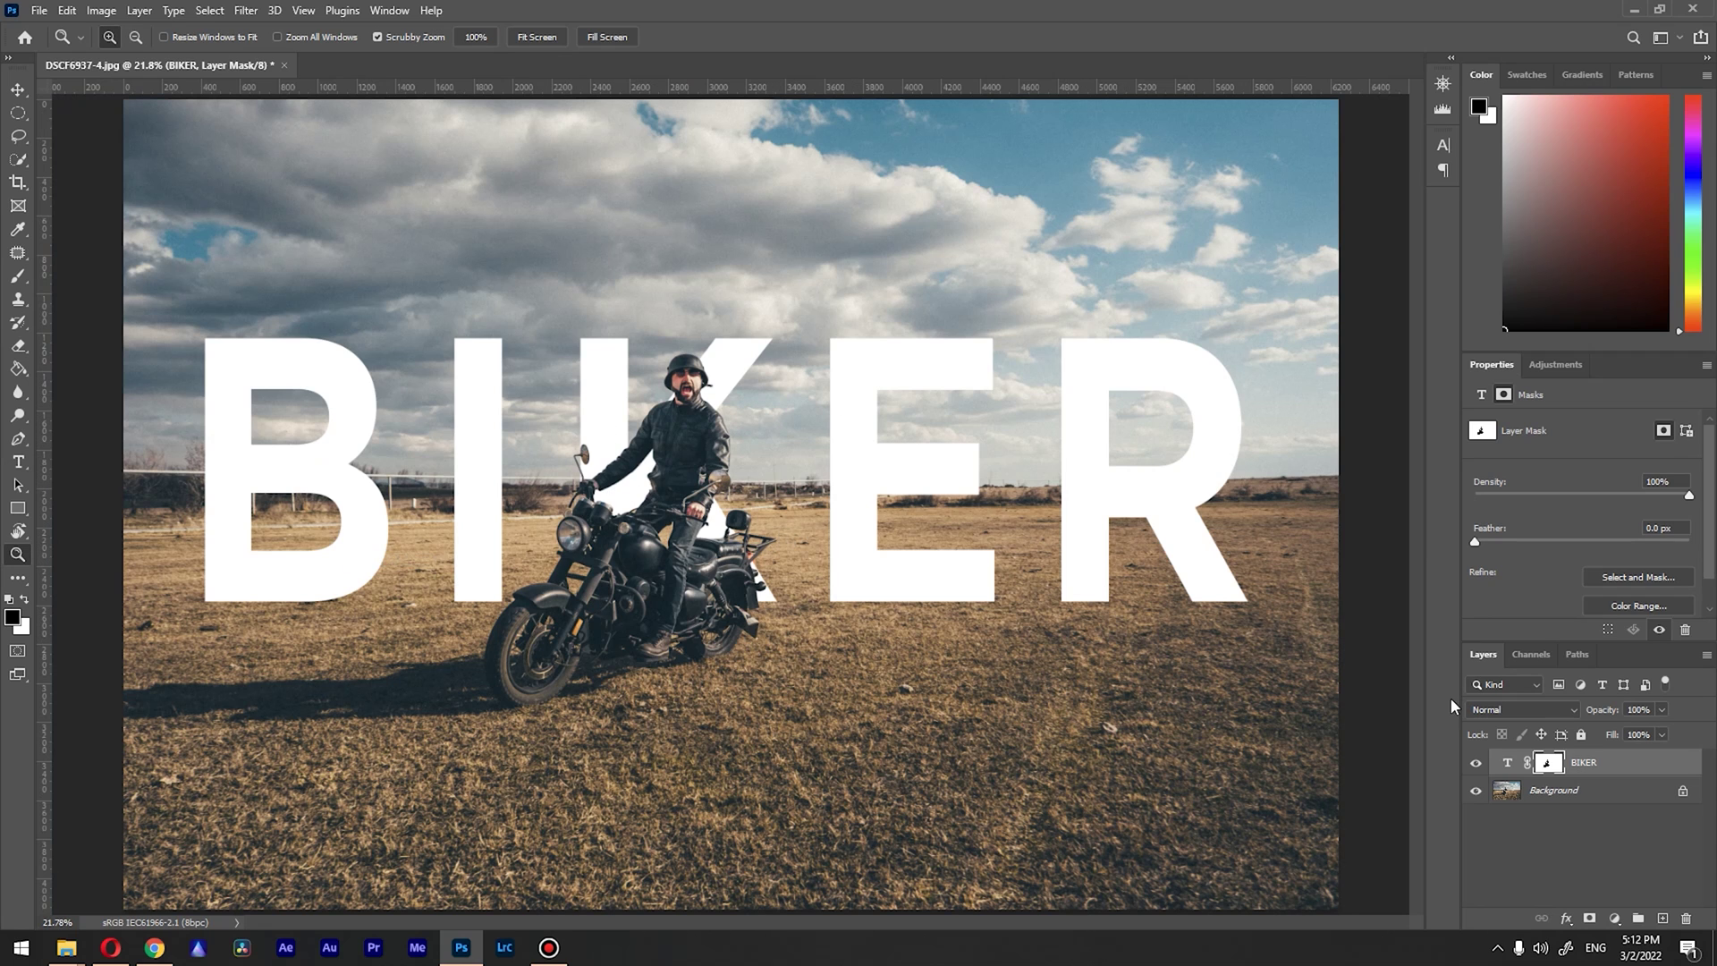
pyautogui.click(16, 90)
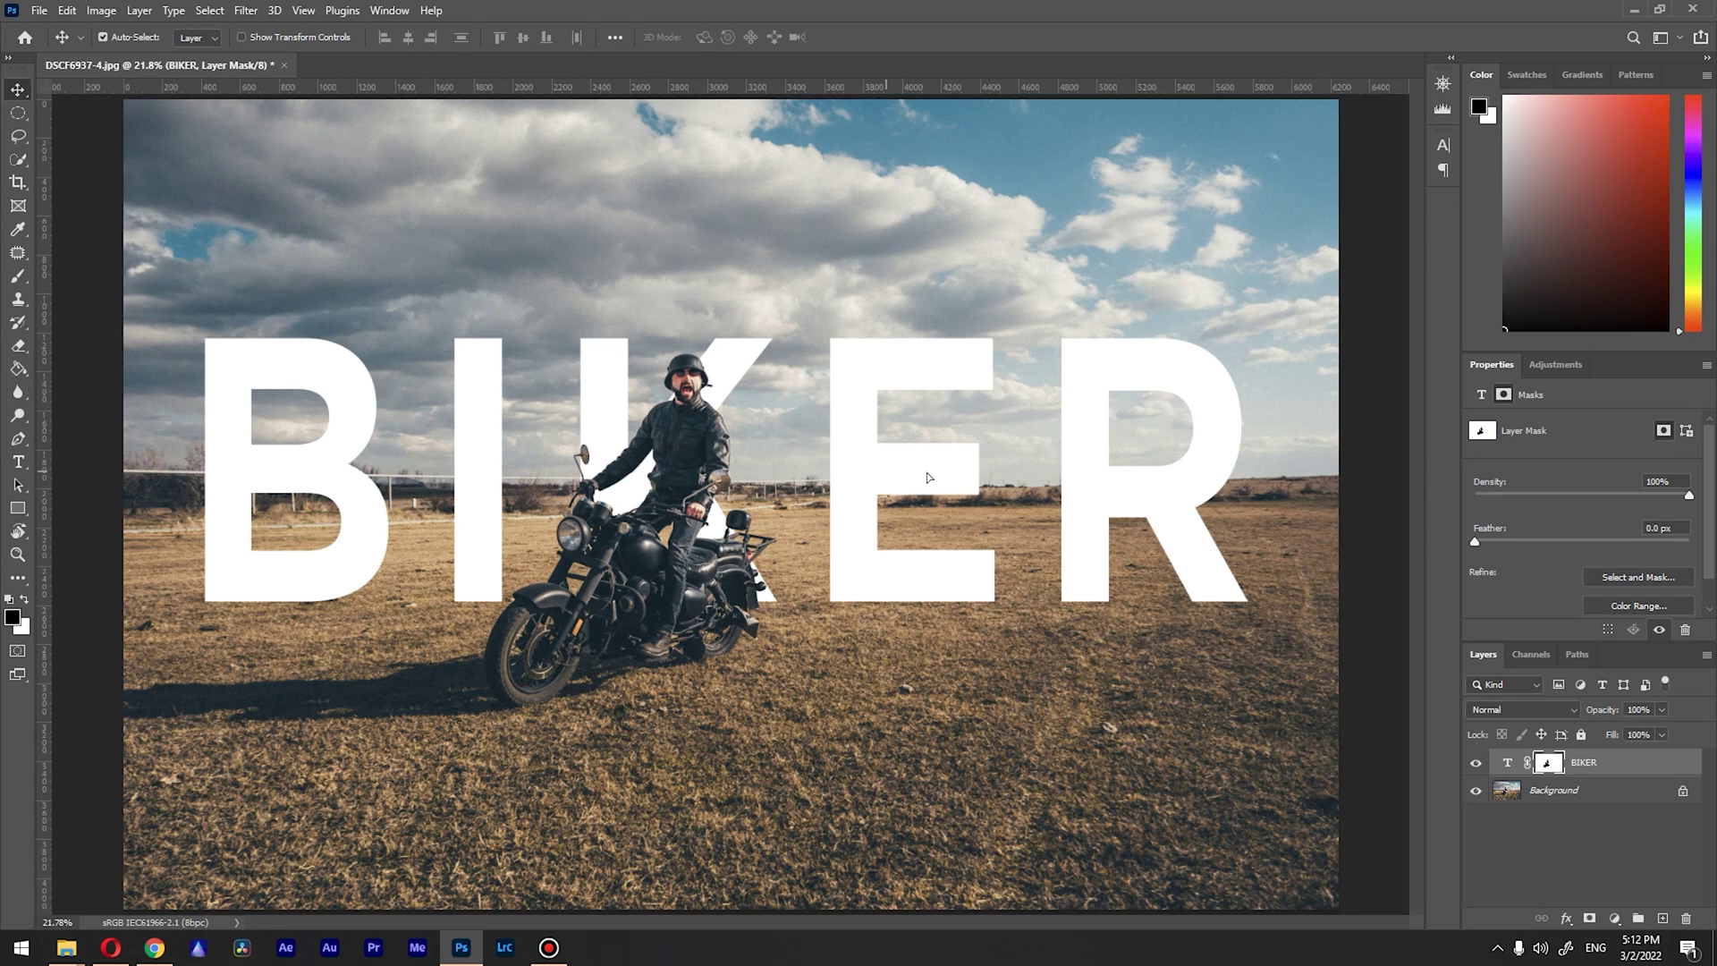
pyautogui.moveTo(890, 475)
pyautogui.mouseDown()
pyautogui.moveTo(1005, 466)
pyautogui.moveTo(930, 438)
pyautogui.moveTo(876, 379)
pyautogui.moveTo(1003, 386)
pyautogui.moveTo(832, 404)
pyautogui.moveTo(893, 482)
pyautogui.mouseUp()
# Unlink the mask from the BIKER text, then drag the word to the right
pyautogui.click(1529, 765)
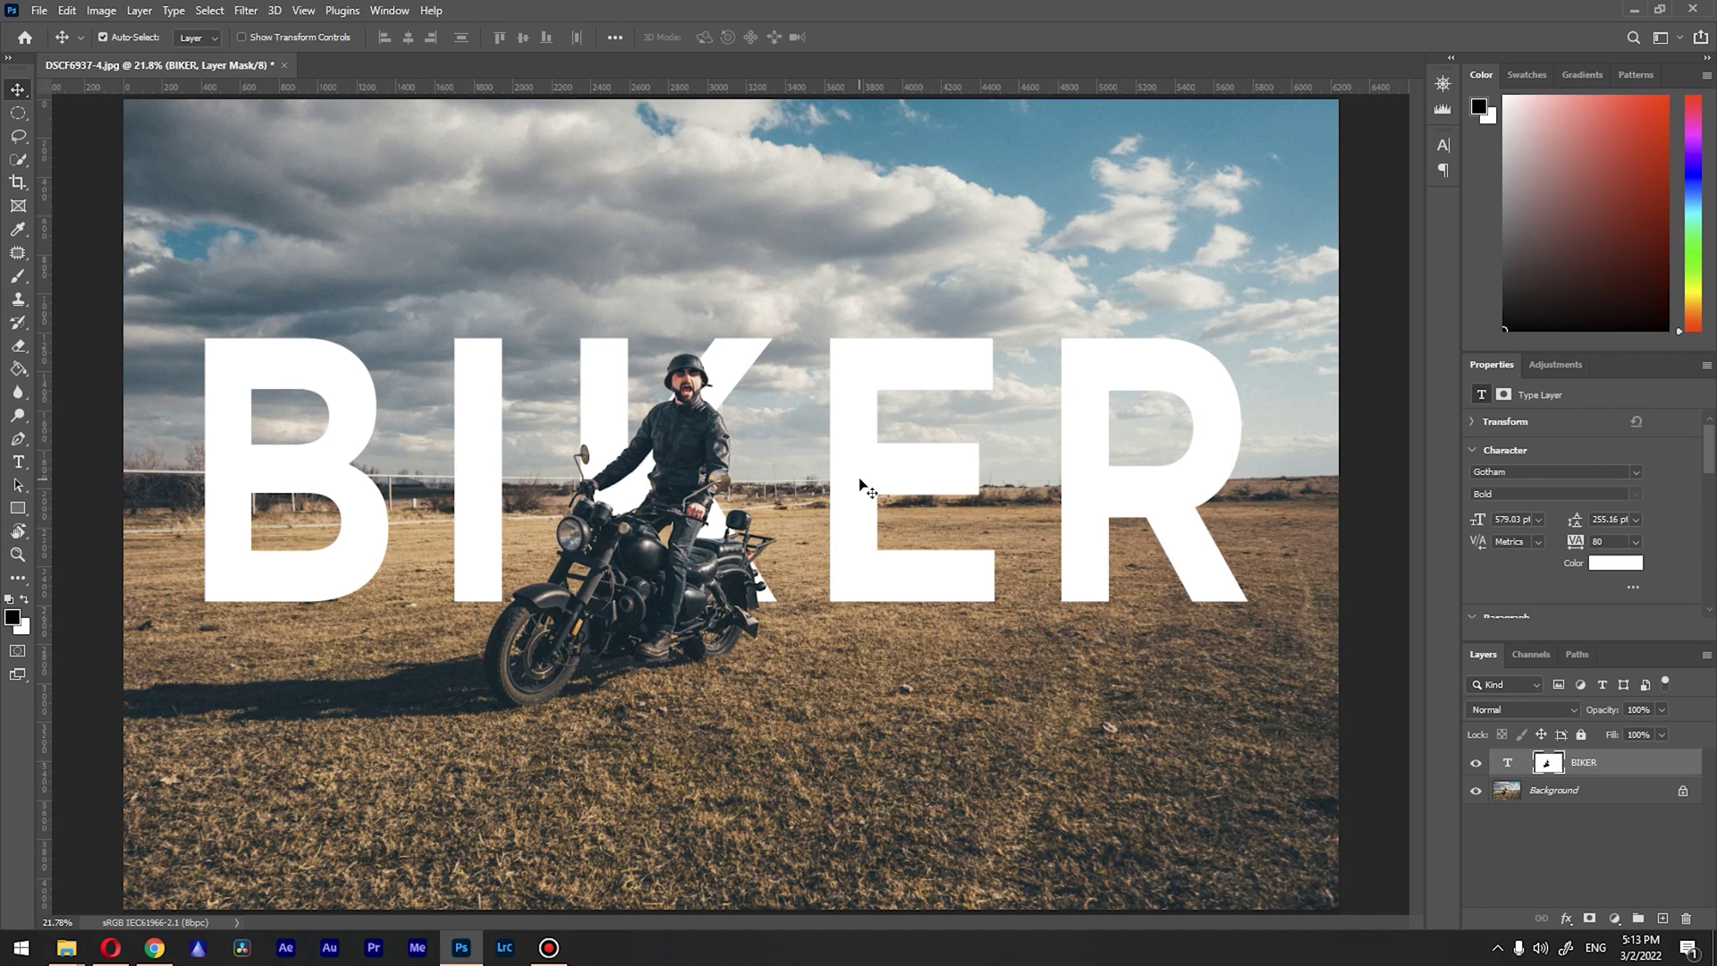
pyautogui.moveTo(860, 484); pyautogui.dragTo(801, 429)
pyautogui.click(1510, 767)
pyautogui.moveTo(878, 486); pyautogui.dragTo(974, 479)
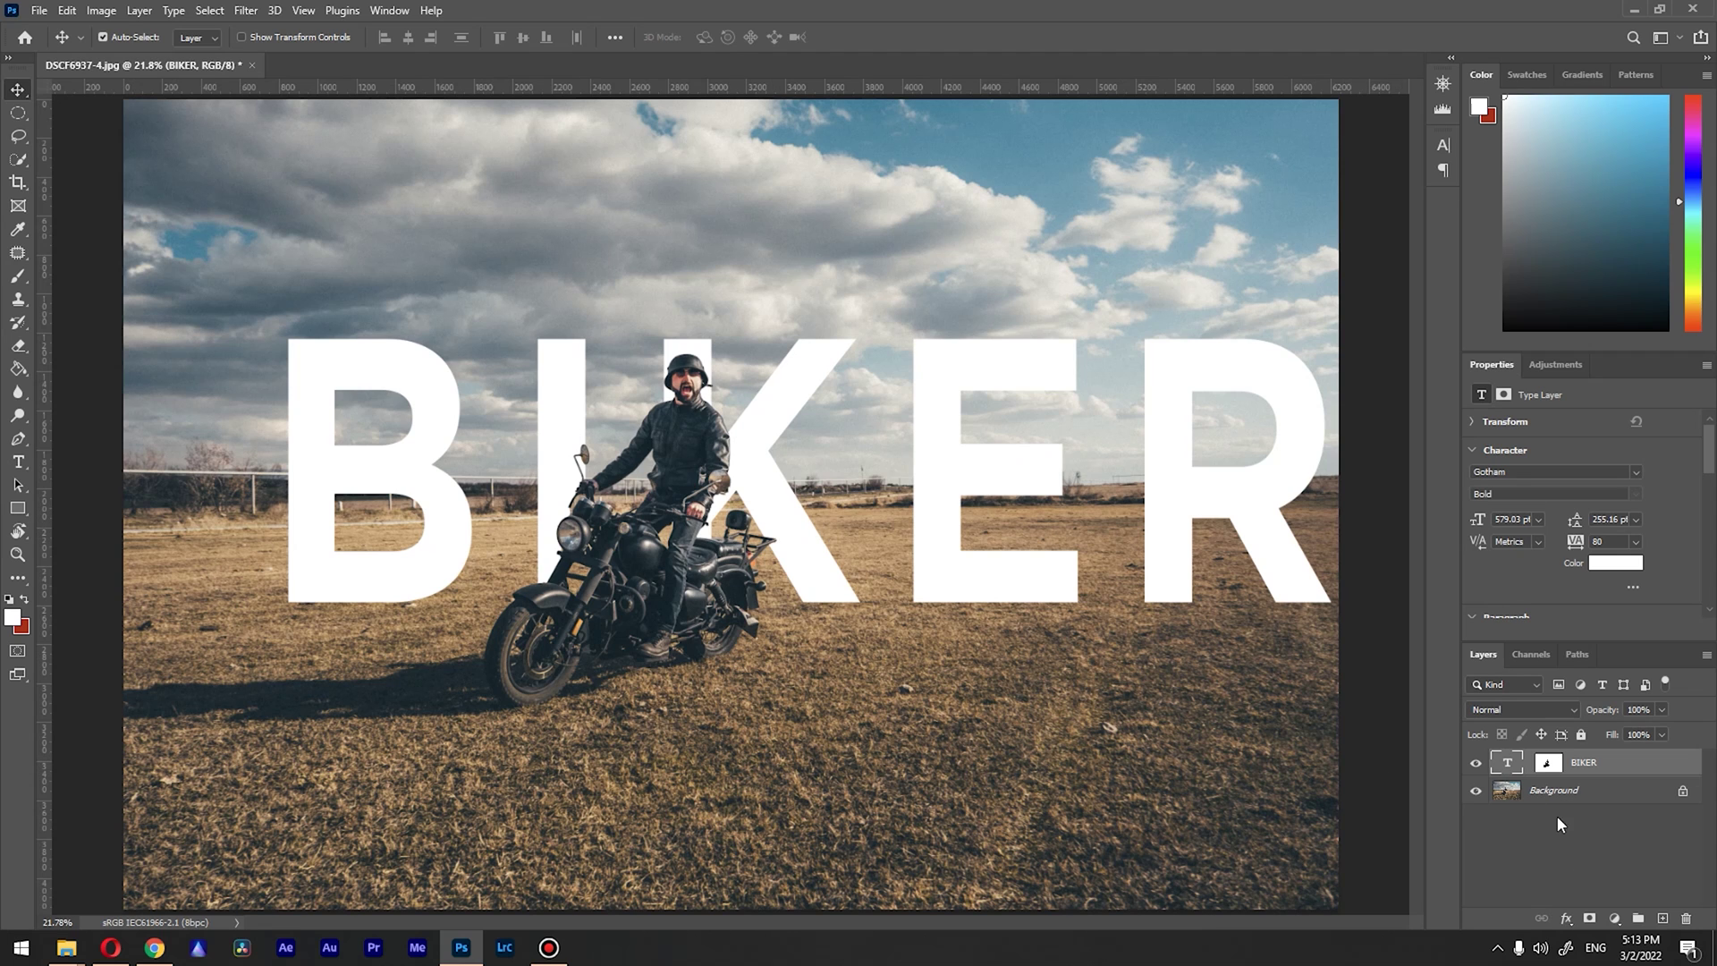
# Relink the layer mask to the BIKER text layer
pyautogui.click(1529, 764)
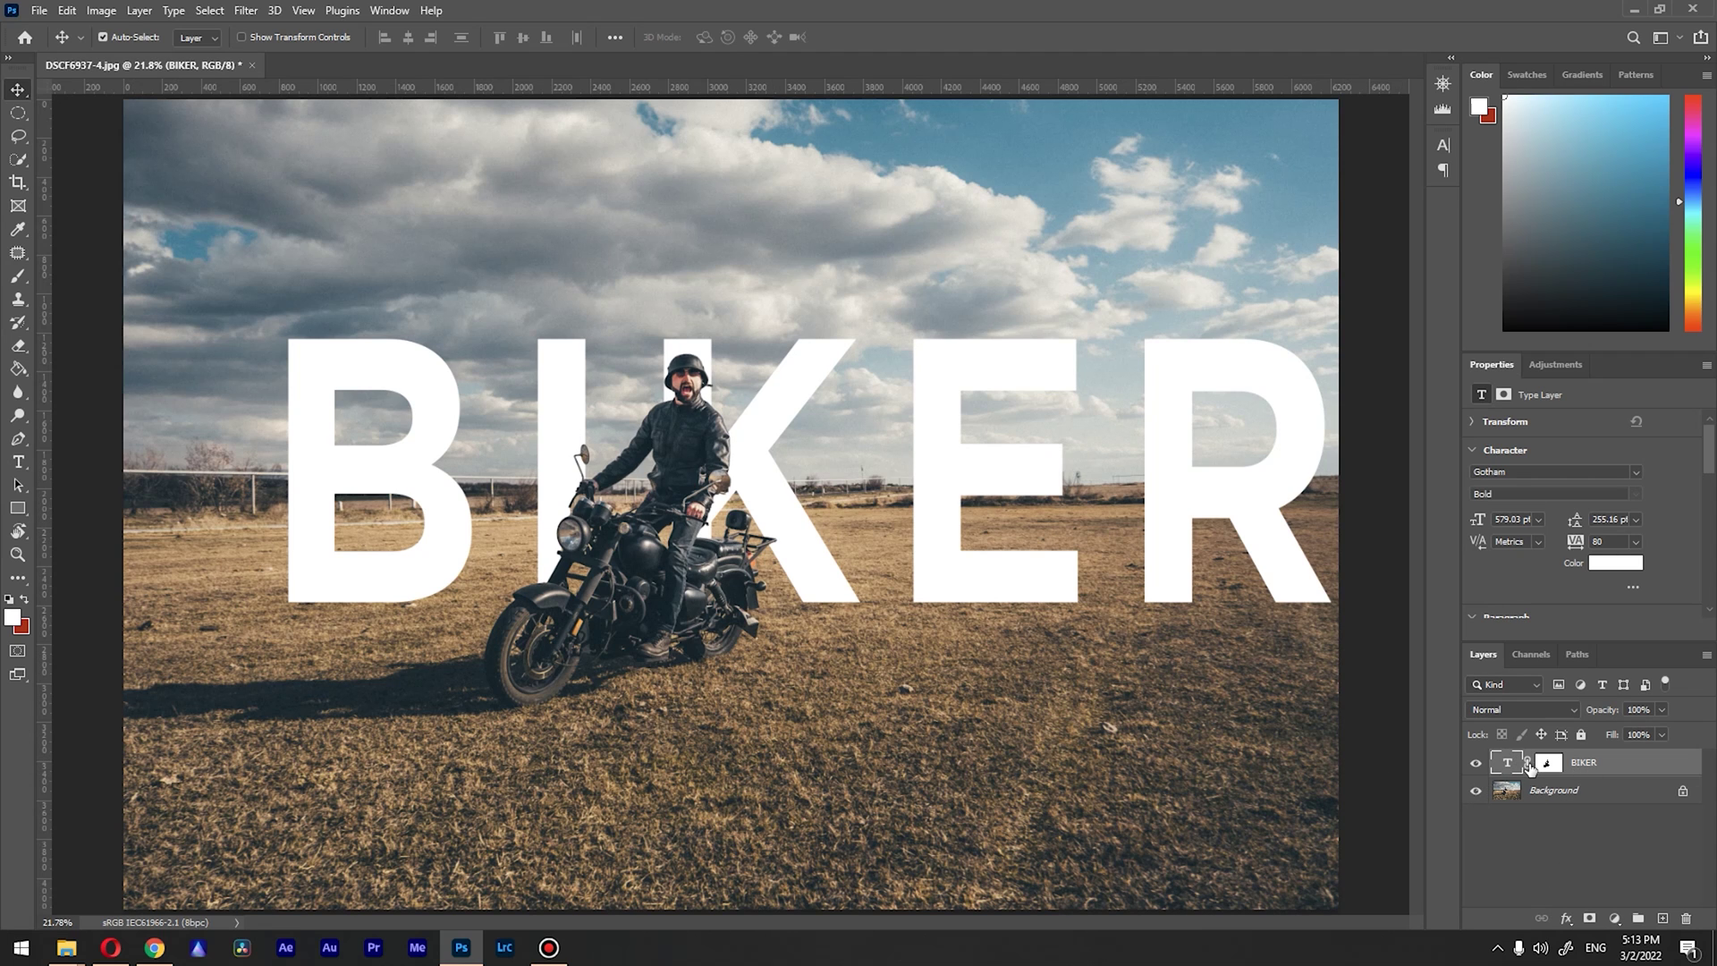